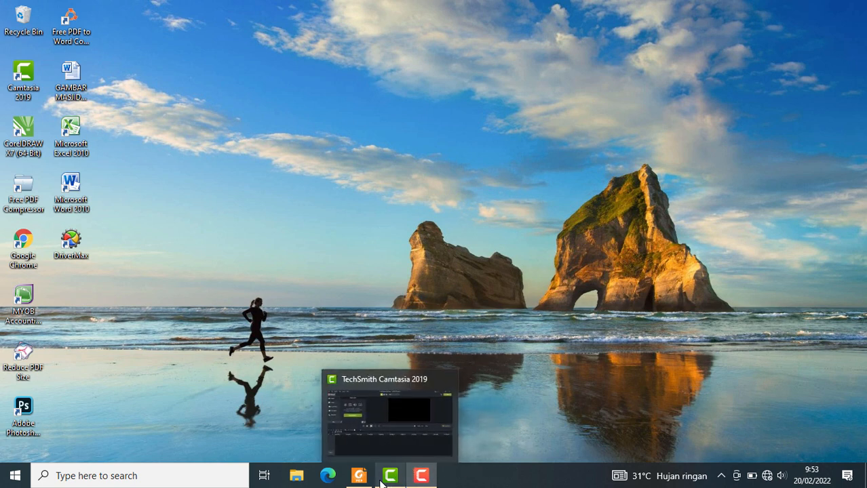
Switch to Foxit Reader and read the exam sheet's instructions, session tasks and required reports through to the company identity under IV. SOAL.
left_click(359, 475)
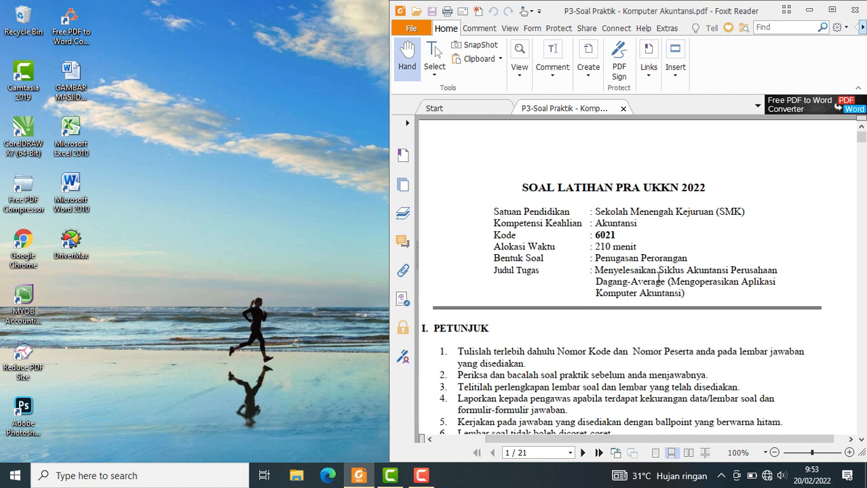
scroll(675, 301, "down", 10)
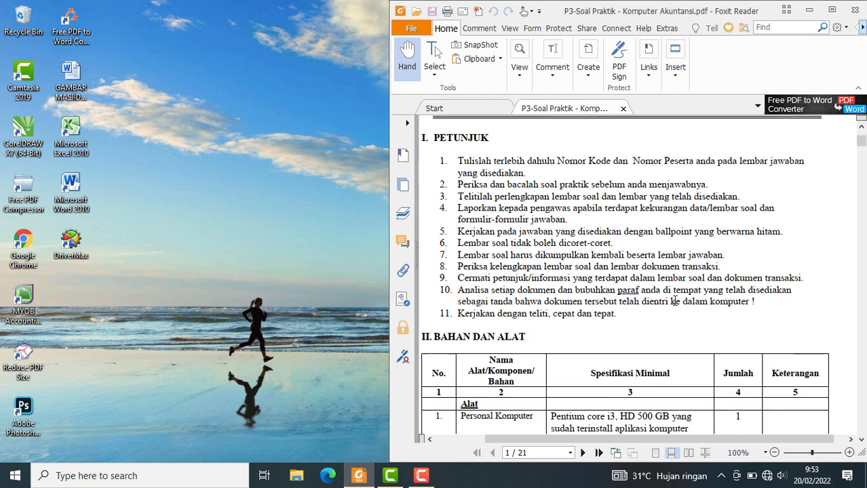
scroll(564, 257, "down", 3)
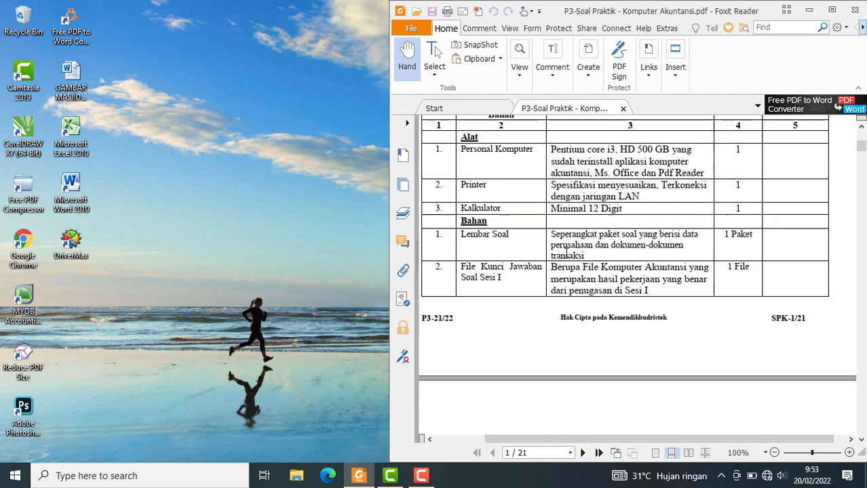
scroll(566, 256, "up", 2)
scroll(568, 253, "down", 12)
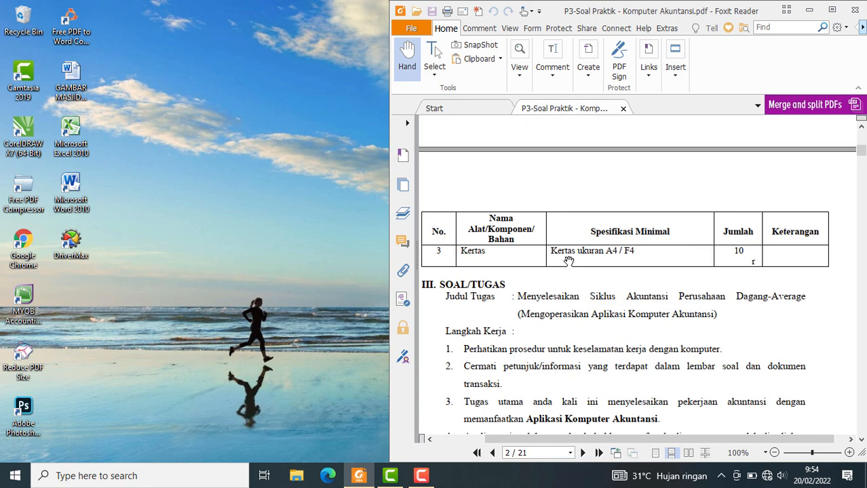
scroll(568, 261, "down", 3)
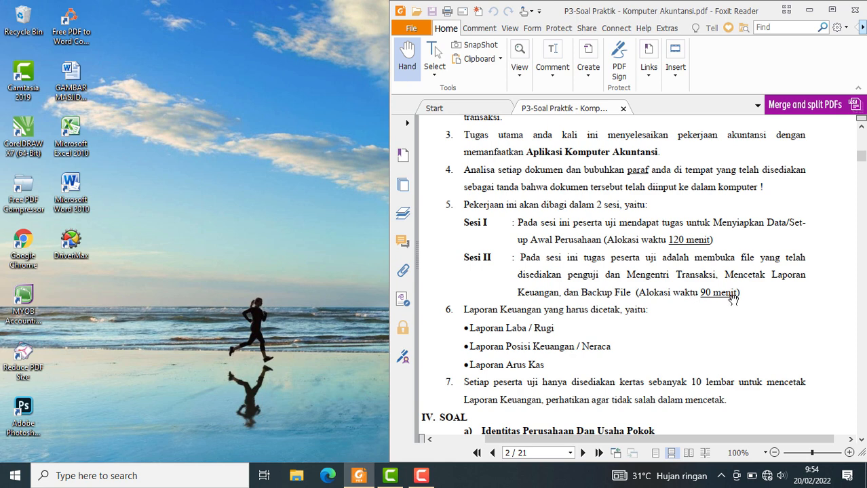
scroll(604, 354, "down", 1)
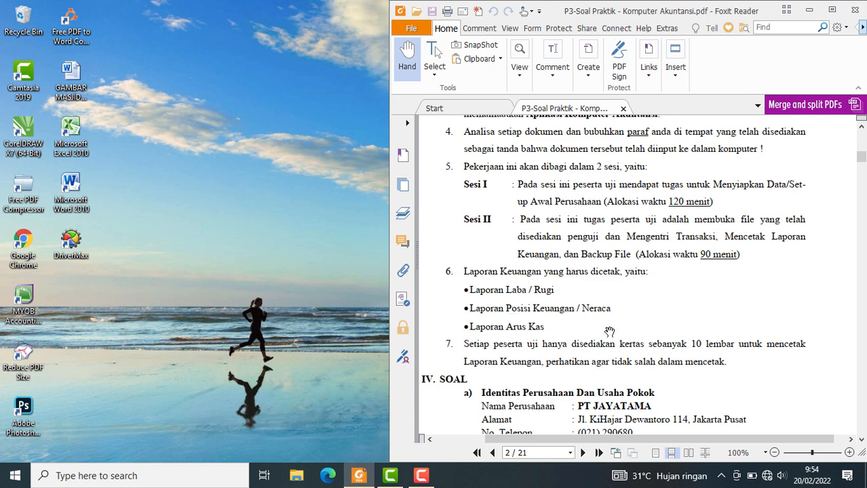
scroll(606, 332, "down", 3)
scroll(609, 332, "down", 3)
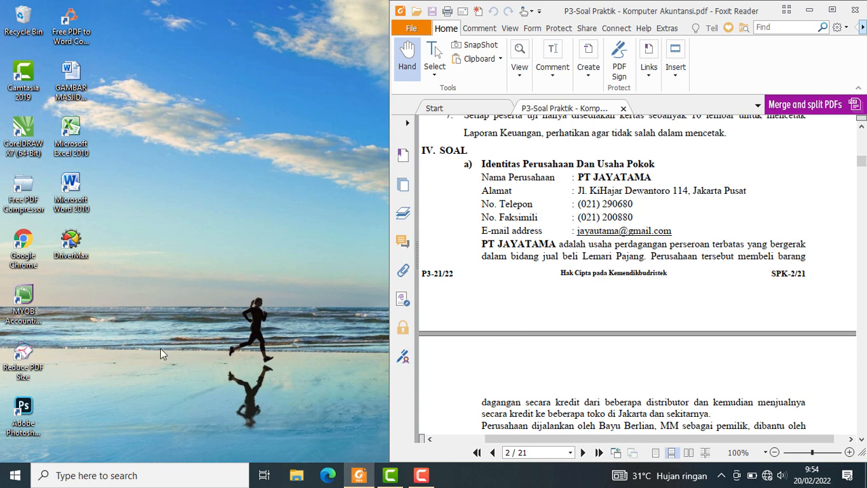
Launch MYOB Accounting Plus v18 and start creating a new company file, advancing to the Company Information page.
left_click(31, 313)
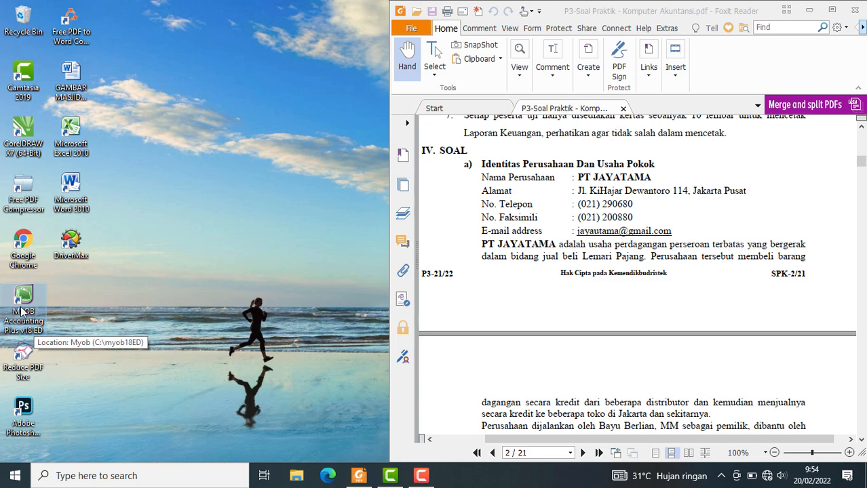
double_click(21, 309)
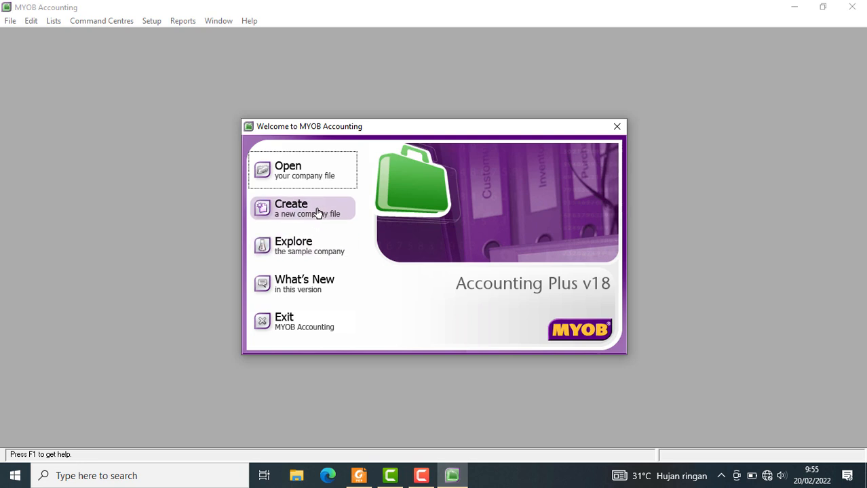
left_click(286, 210)
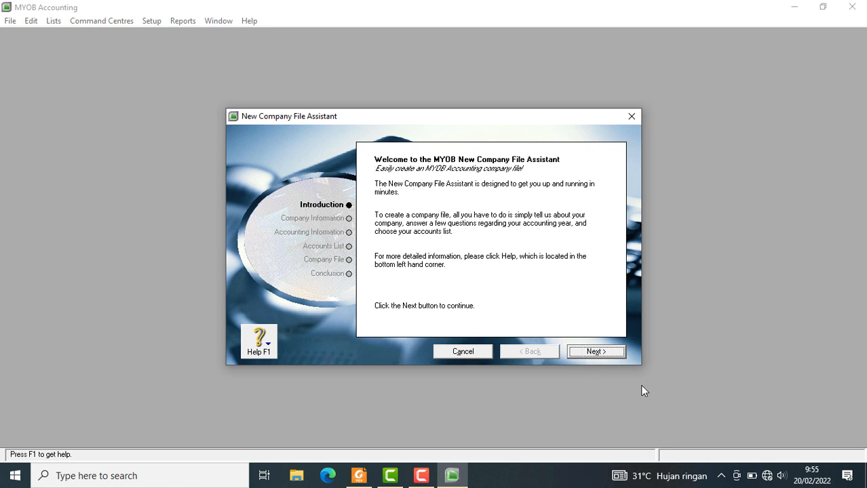
left_click(597, 351)
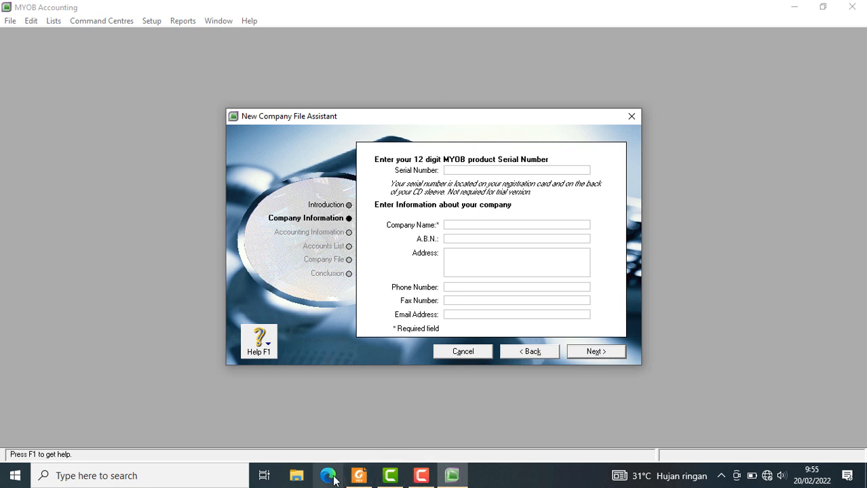
Copy the company name PT JAYATAMA from the exam PDF in Foxit Reader into MYOB's Company Name field.
left_click(359, 479)
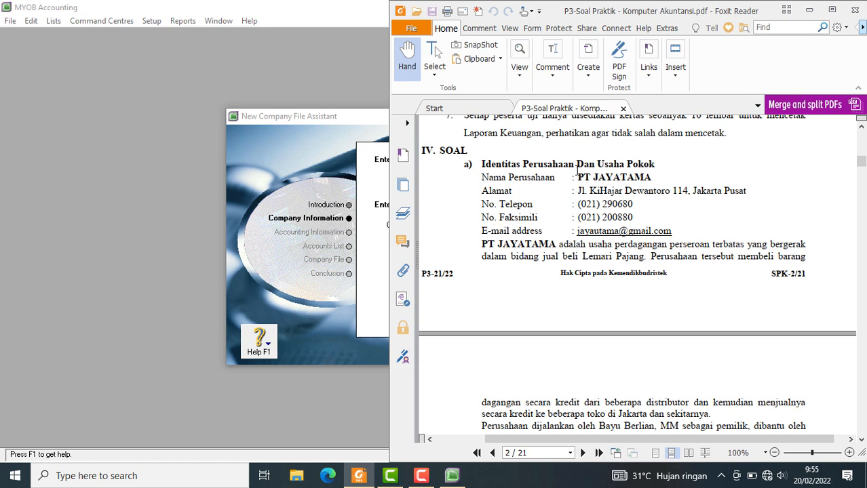
left_click_drag(578, 175, 654, 178)
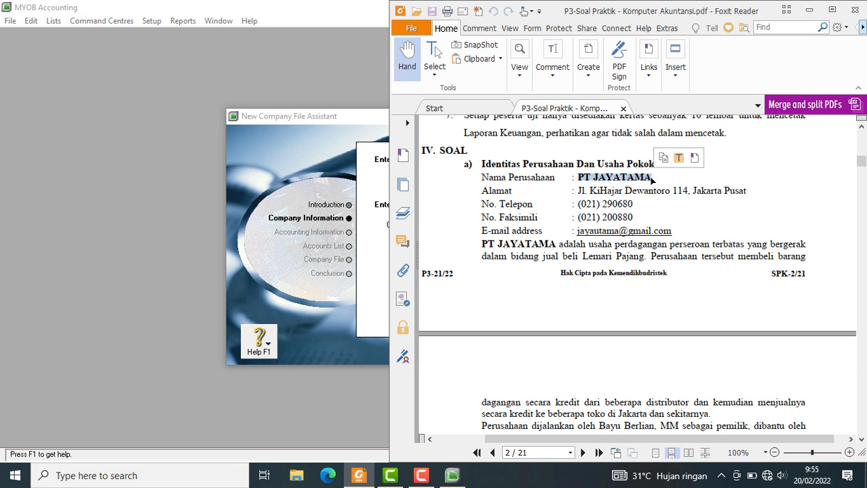
right_click(646, 178)
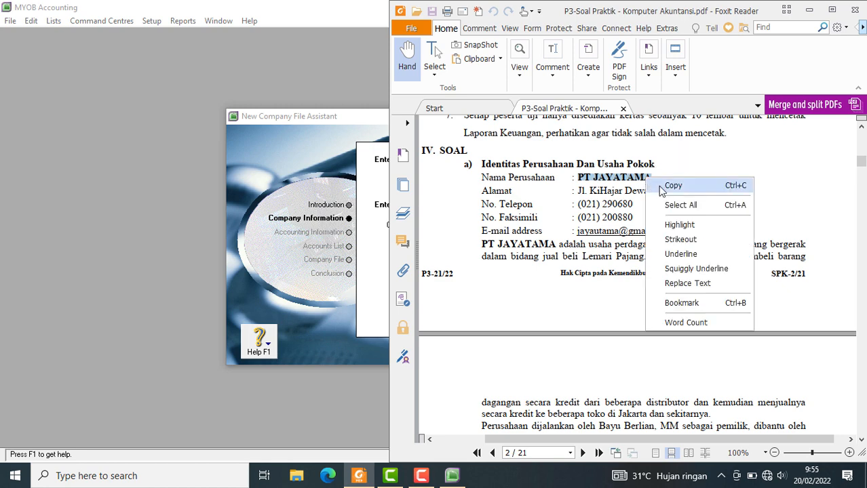
left_click(659, 185)
left_click(274, 302)
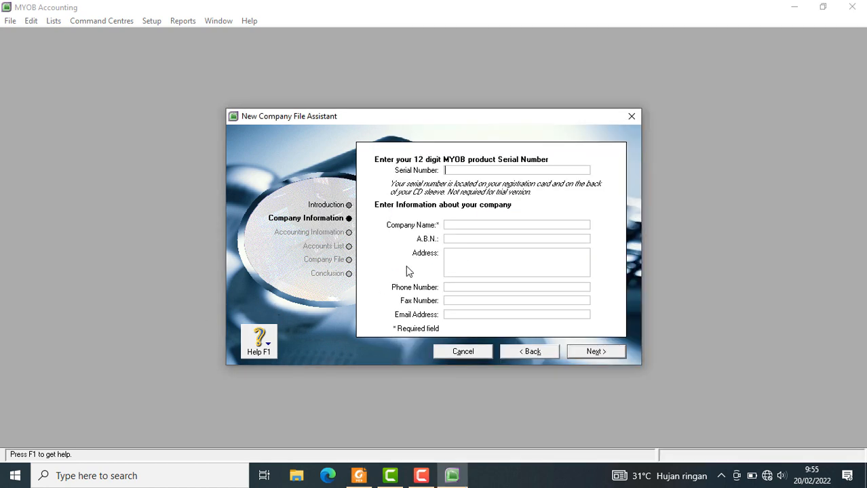
right_click(452, 224)
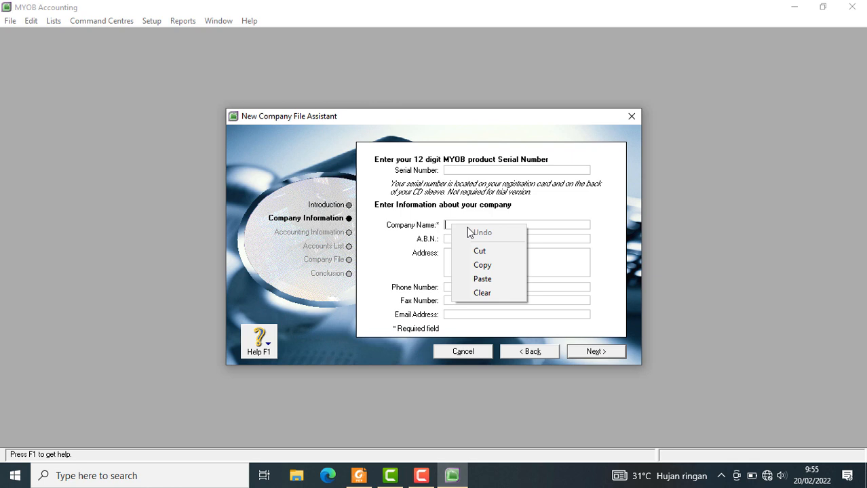
left_click(483, 279)
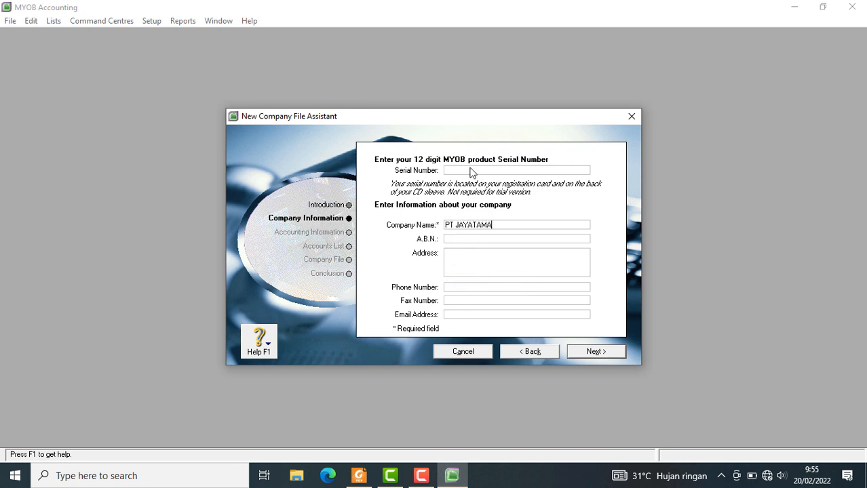
Copy the company's address from the exam PDF in Foxit Reader into MYOB's Address field.
left_click(469, 239)
left_click(359, 475)
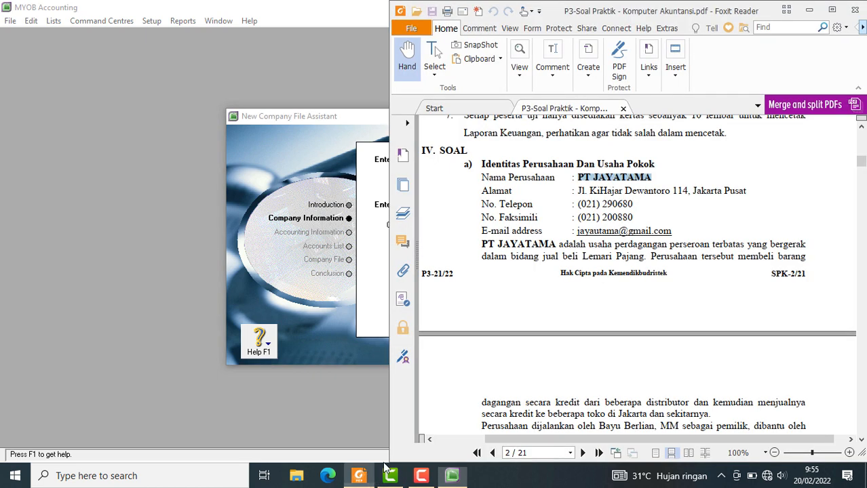
left_click(580, 190)
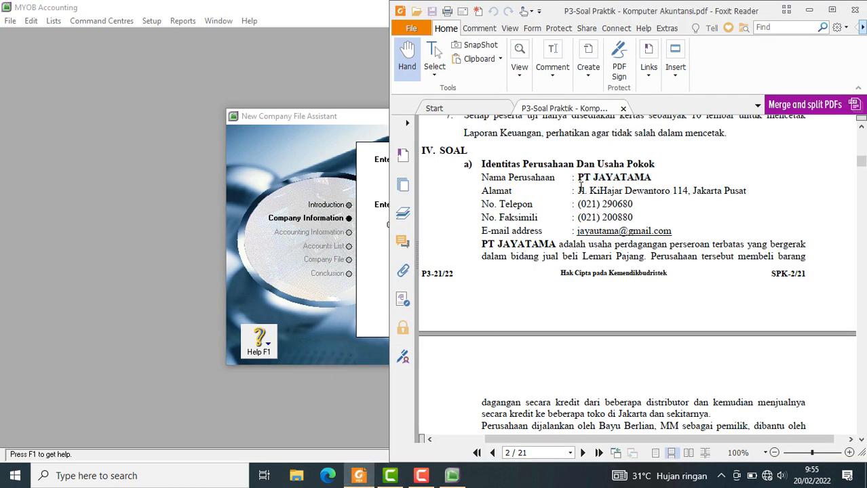
left_click_drag(581, 190, 755, 193)
key("ctrl+c")
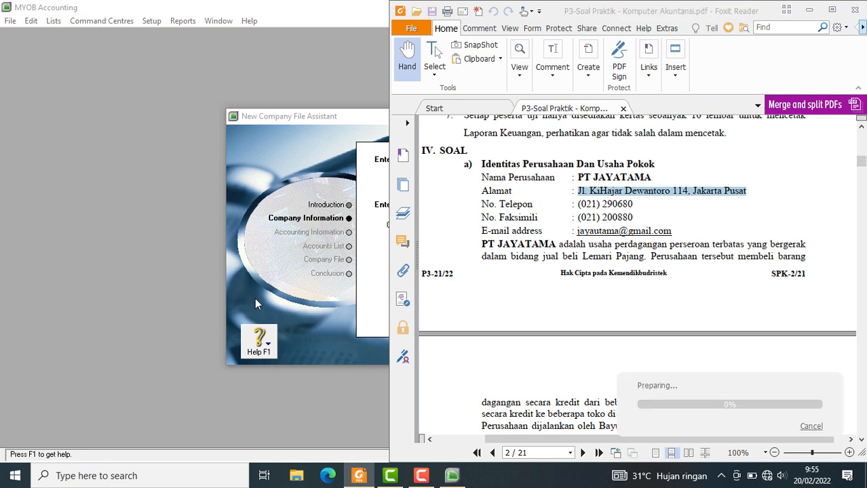
left_click(238, 299)
right_click(481, 264)
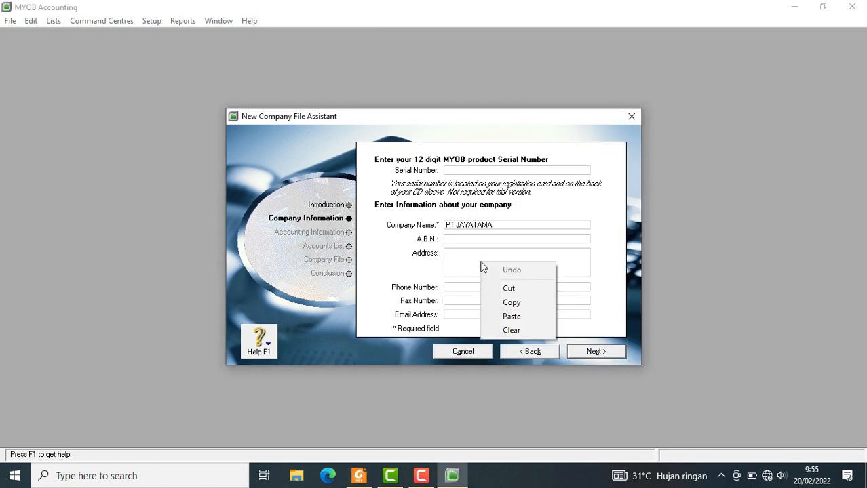
left_click(512, 316)
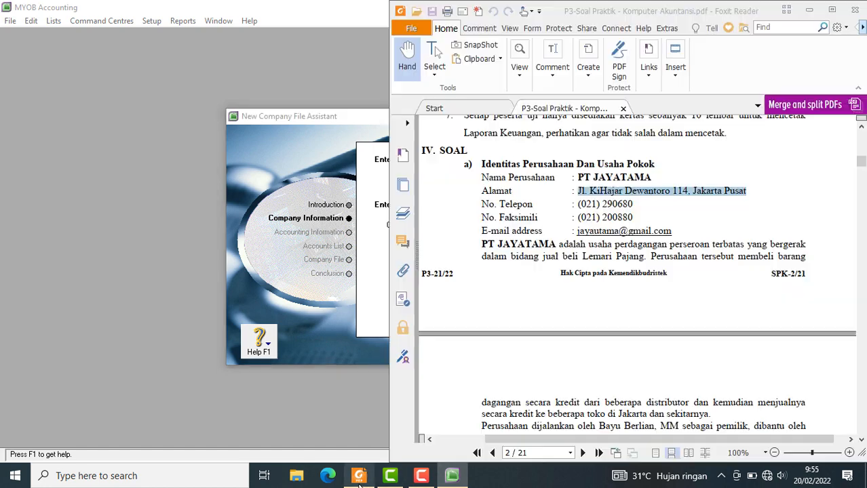
Copy the company's phone number from the exam PDF in Foxit Reader into MYOB's Phone Number field.
left_click(359, 475)
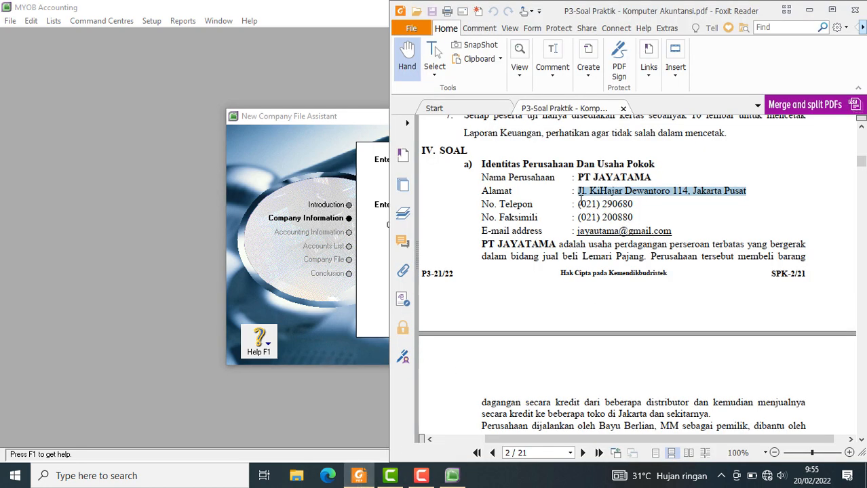
left_click_drag(578, 204, 641, 206)
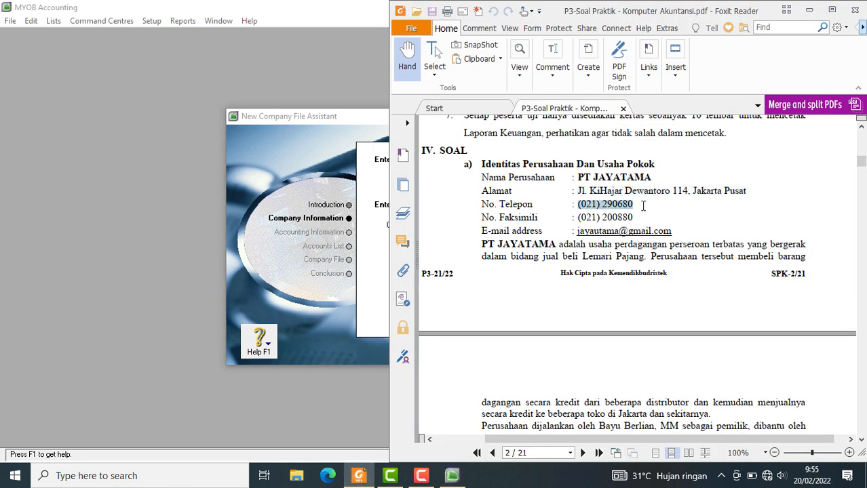
key("ctrl+c")
left_click(314, 303)
left_click(463, 288)
right_click(462, 289)
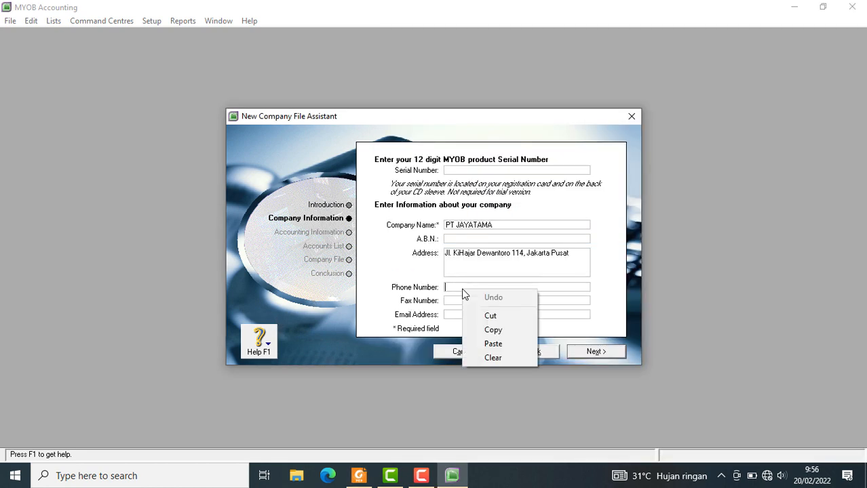
left_click(483, 343)
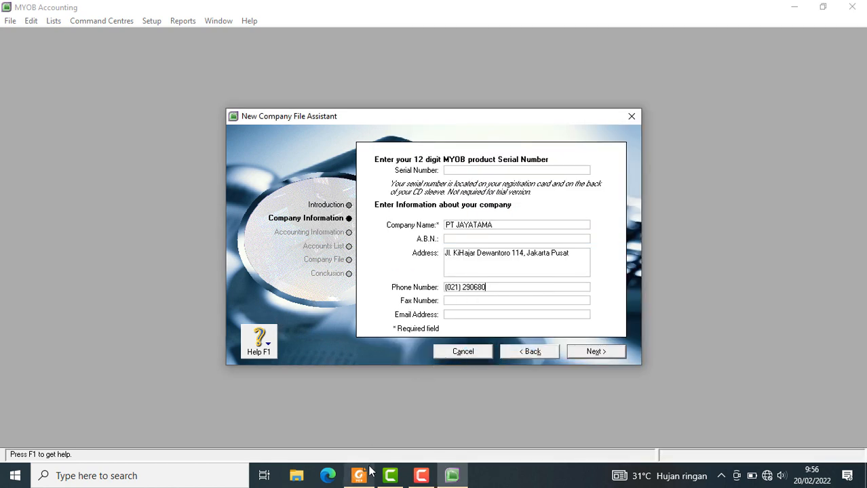
Copy the company's fax number from the exam PDF in Foxit Reader into MYOB's Fax Number field.
left_click(358, 475)
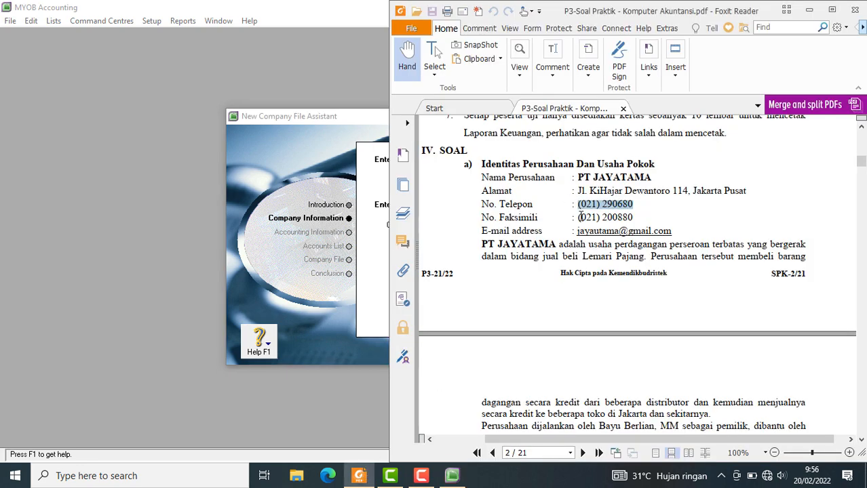
left_click_drag(576, 217, 637, 219)
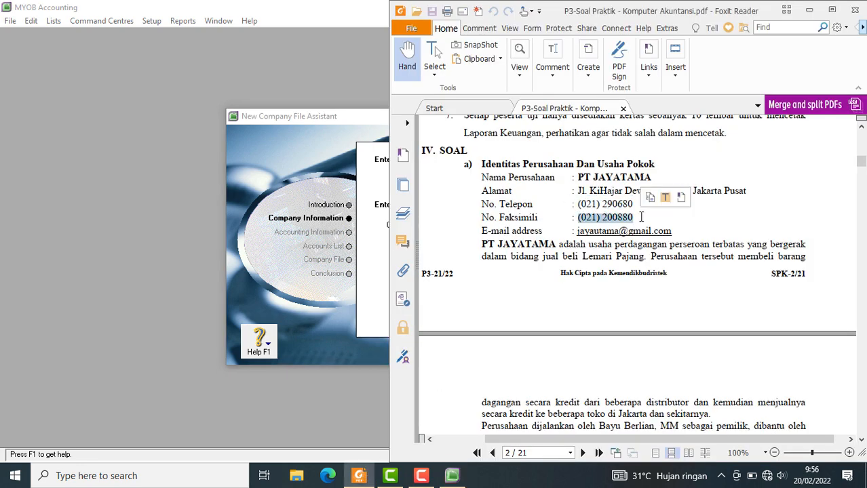
left_click(307, 304)
left_click(465, 300)
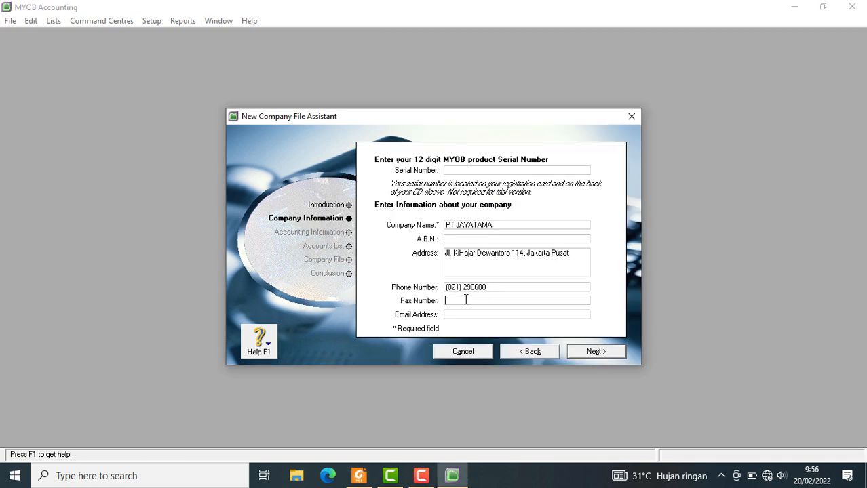
right_click(466, 301)
left_click(495, 354)
Copy the company's e-mail from the exam PDF in Foxit Reader into MYOB's Email Address field and check the entries against the PDF.
left_click(359, 476)
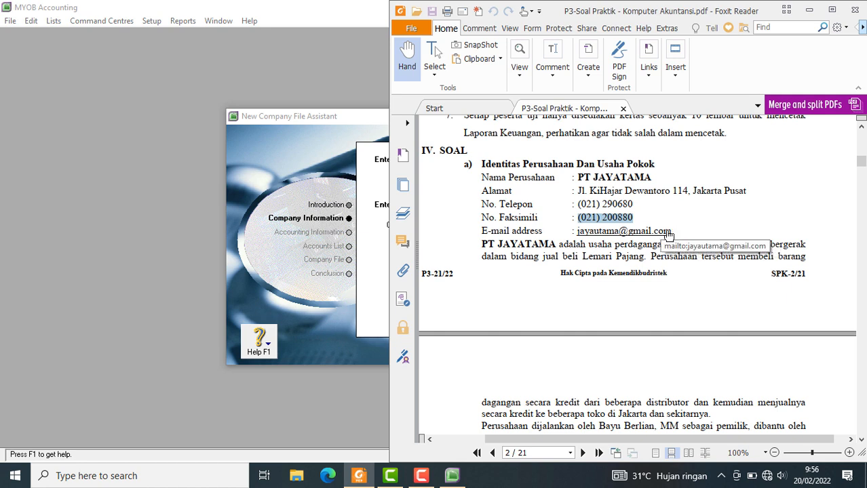
left_click_drag(671, 231, 577, 233)
key("ctrl+c")
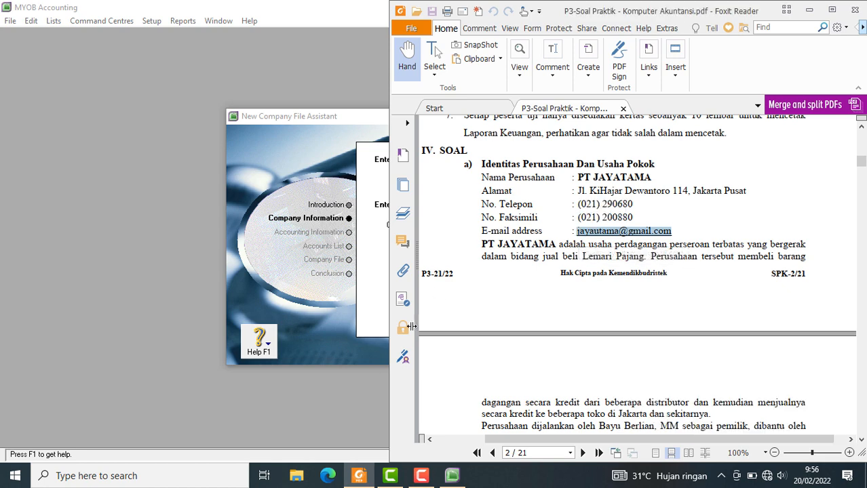
left_click(340, 328)
left_click(460, 315)
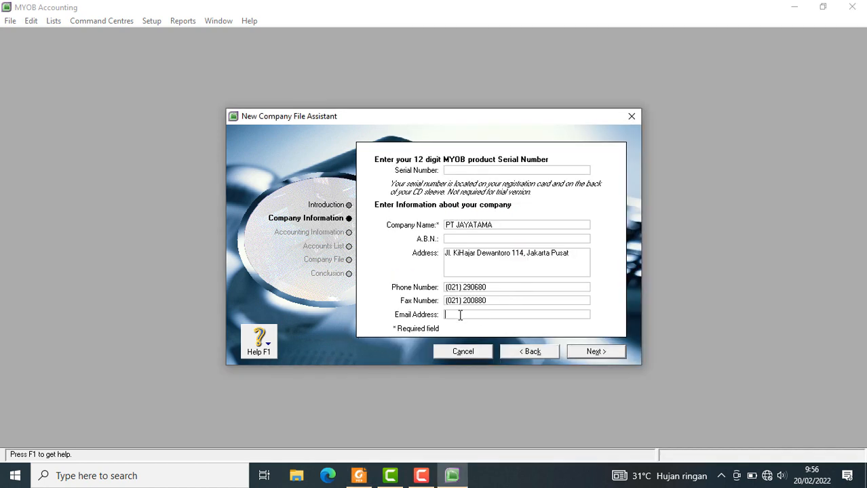
right_click(460, 315)
left_click(486, 364)
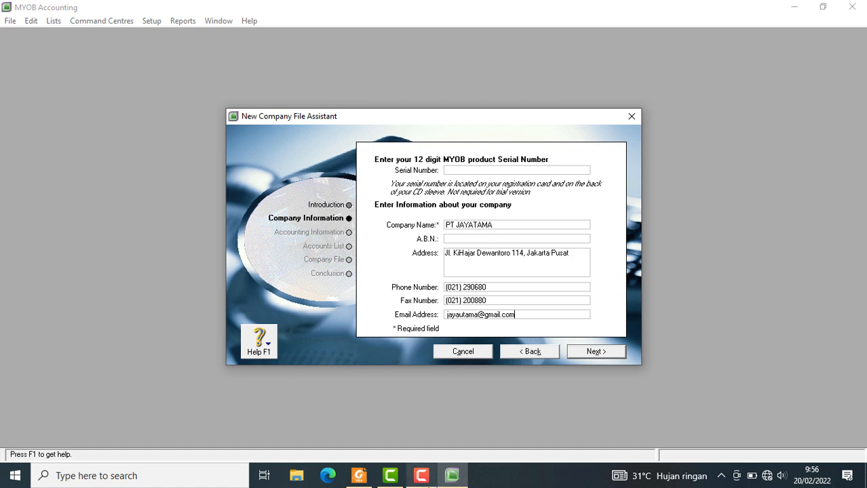
left_click(366, 475)
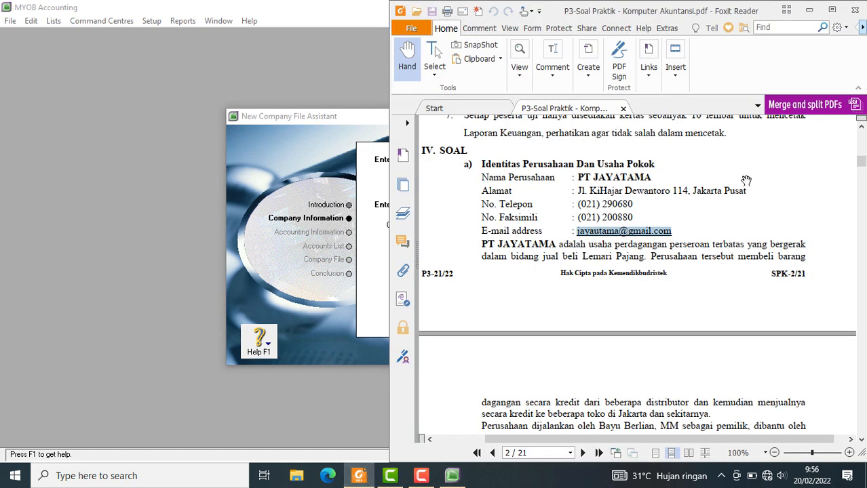
left_click(293, 322)
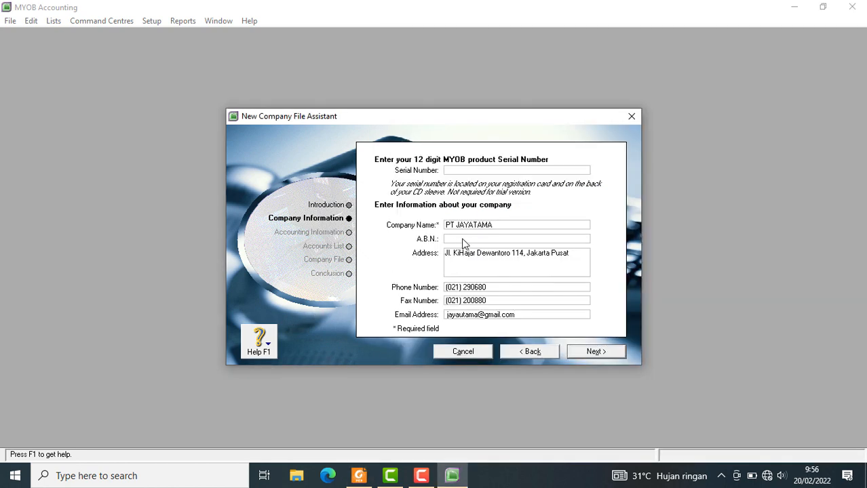
Append a person's full name in parentheses to the company name PT JAYATAMA and continue to the accounting year settings.
left_click(506, 224)
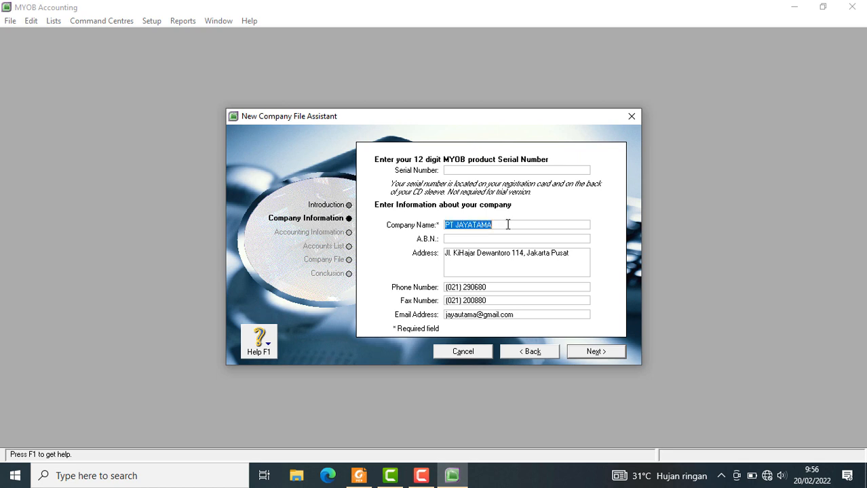
left_click(507, 225)
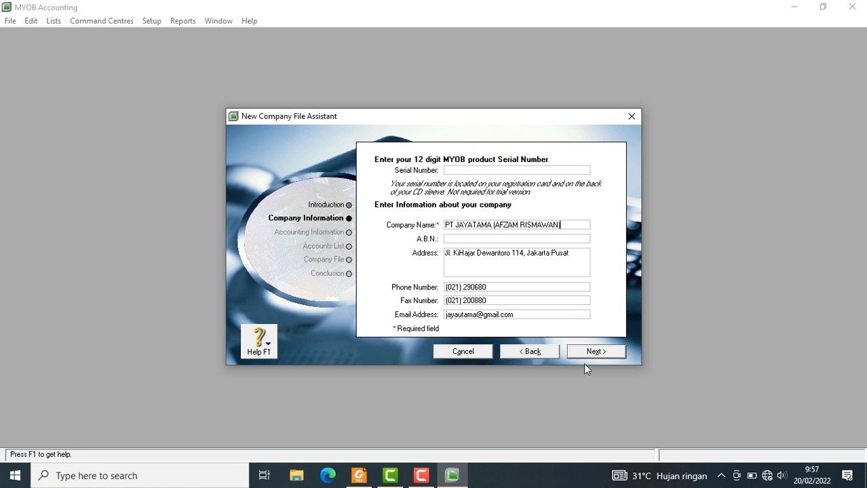
left_click(601, 354)
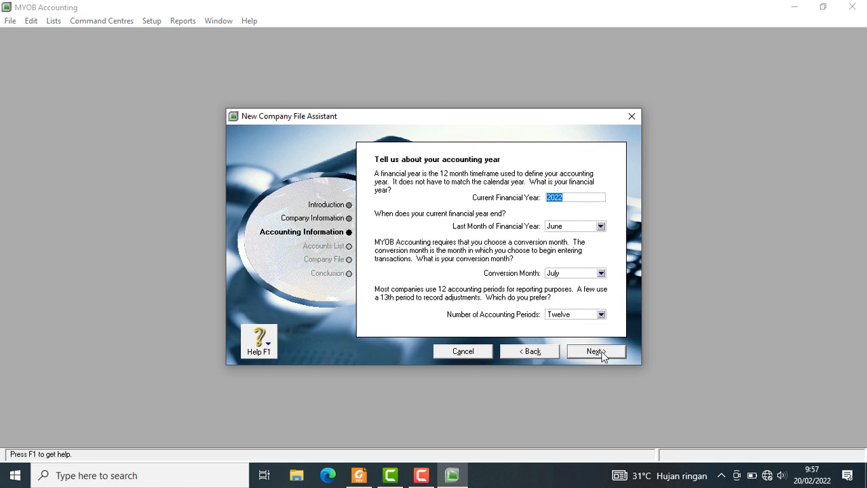
Recheck the company information against the exam PDF in Foxit Reader, then return to MYOB's accounting year settings.
left_click(529, 351)
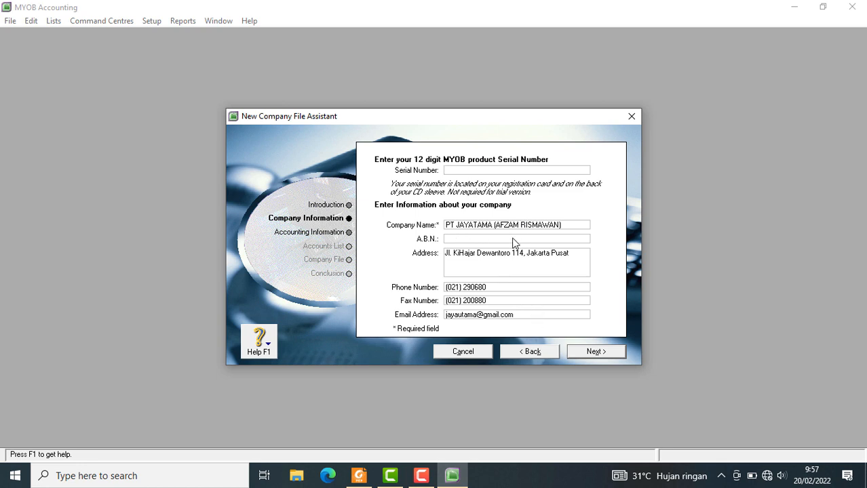
left_click(359, 475)
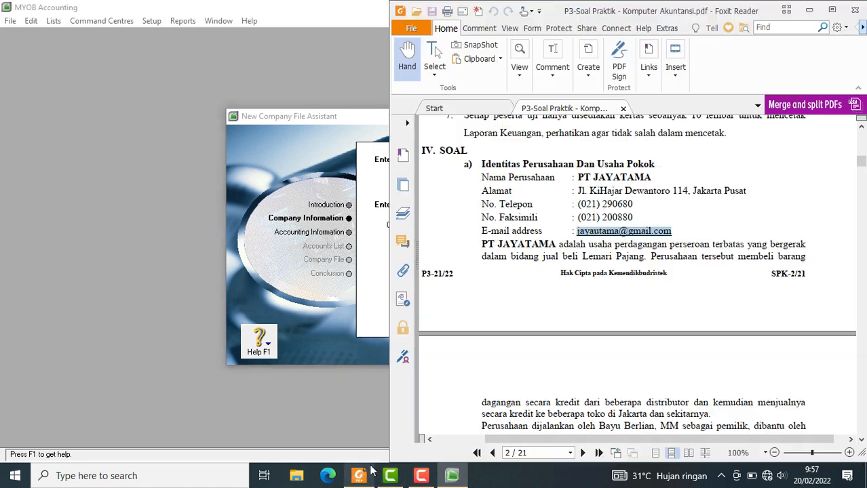
left_click(341, 319)
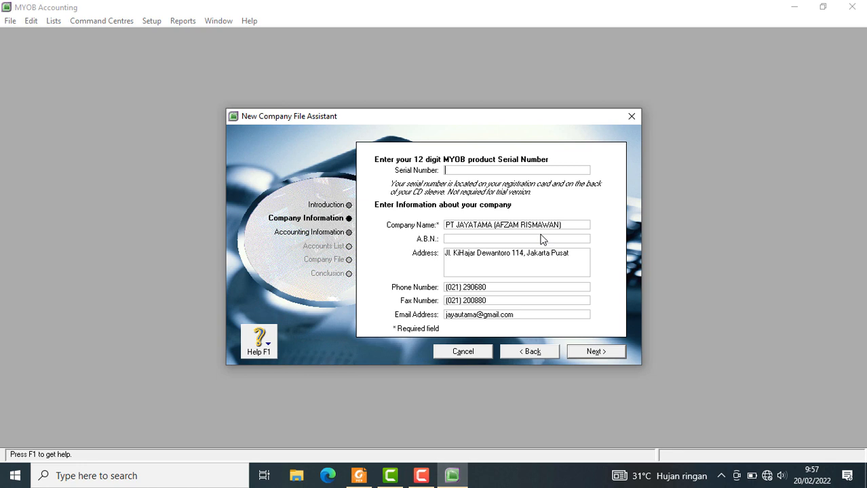
left_click(607, 354)
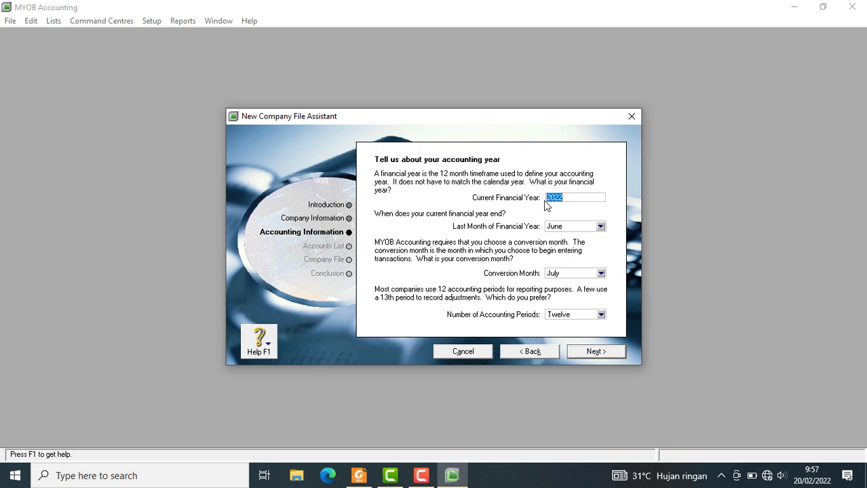
Look up the balance and transaction dates in the exam PDF in Foxit Reader and set MYOB's Current Financial Year to 2021.
left_click(365, 480)
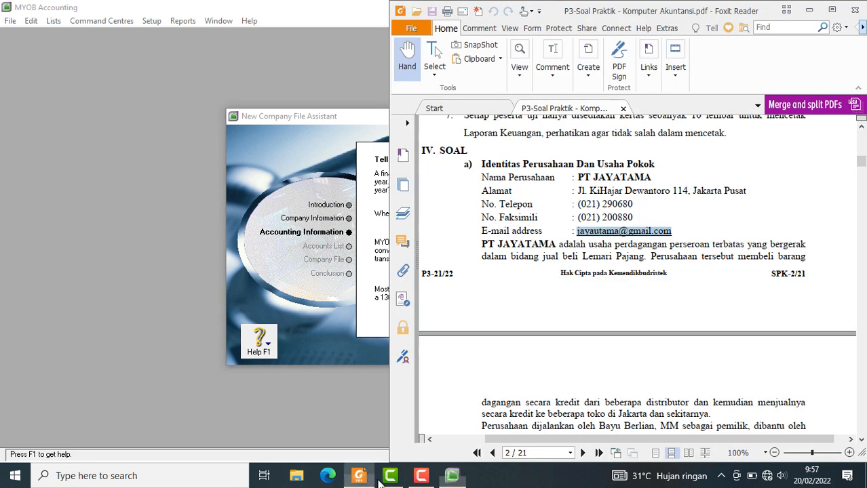
scroll(705, 303, "down", 20)
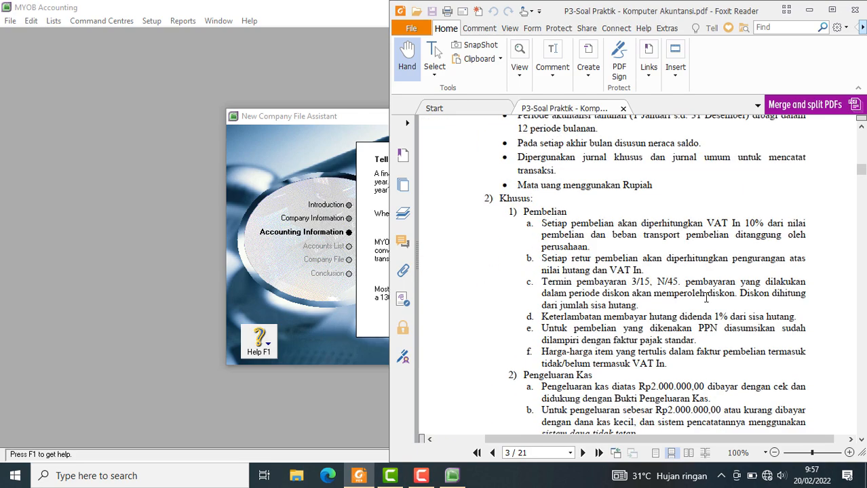
scroll(705, 303, "down", 12)
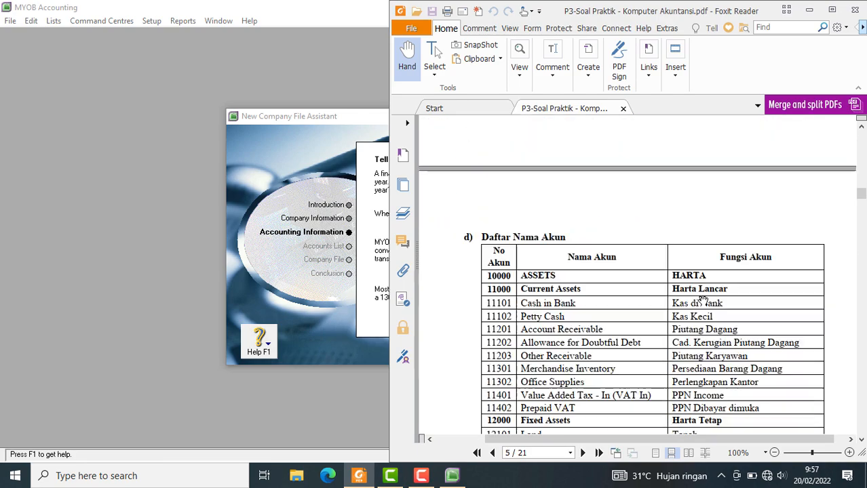
scroll(704, 302, "down", 12)
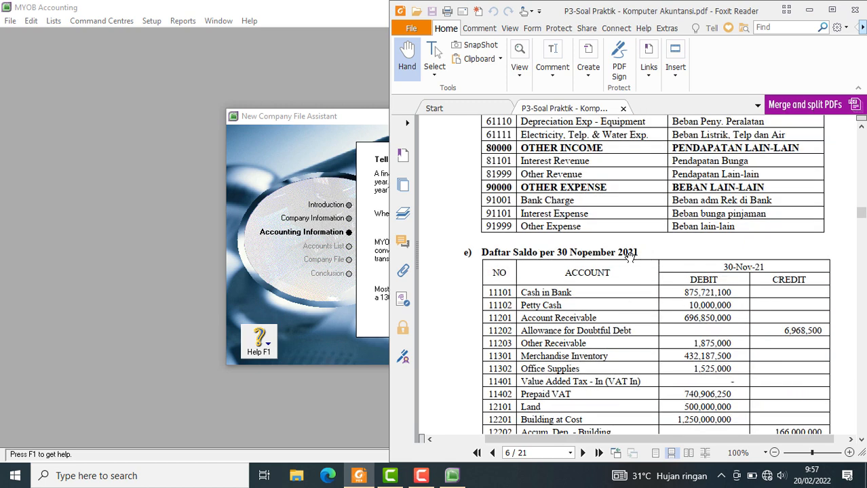
scroll(641, 256, "down", 20)
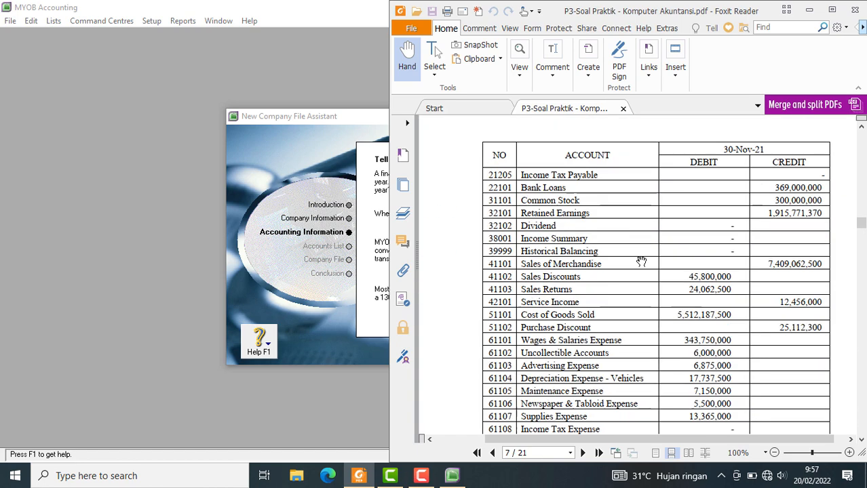
scroll(642, 256, "down", 8)
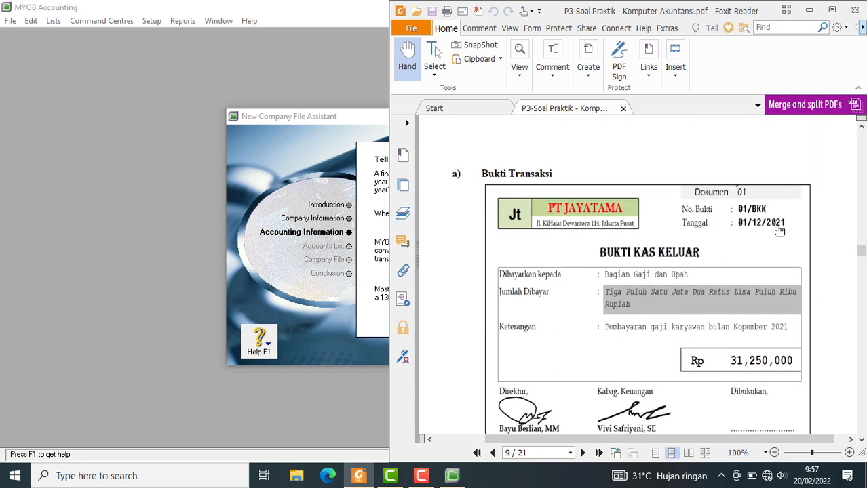
scroll(779, 230, "down", 5)
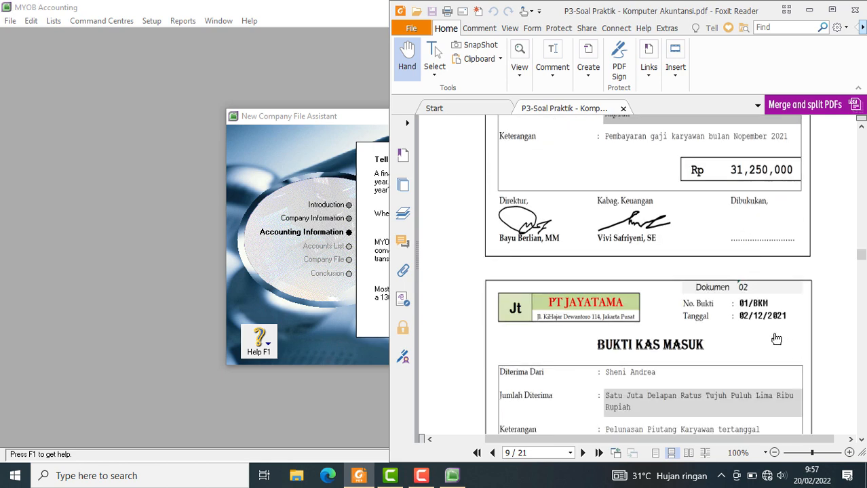
scroll(782, 329, "down", 6)
scroll(771, 307, "up", 3)
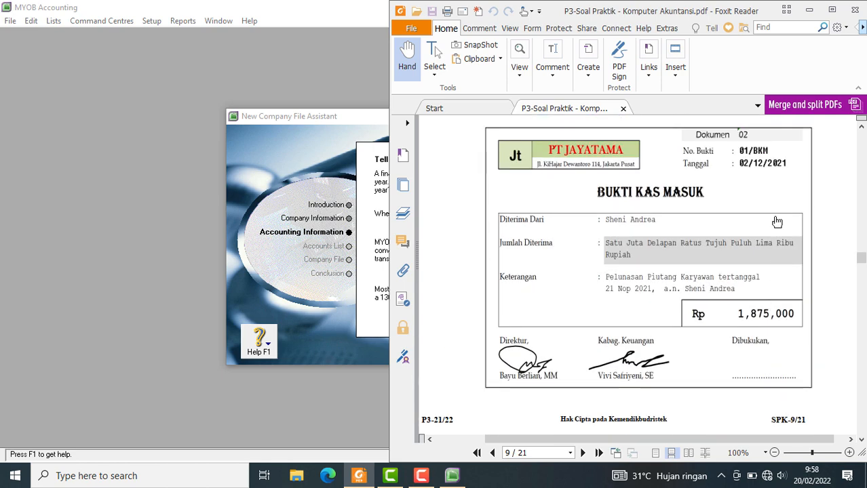
left_click(304, 321)
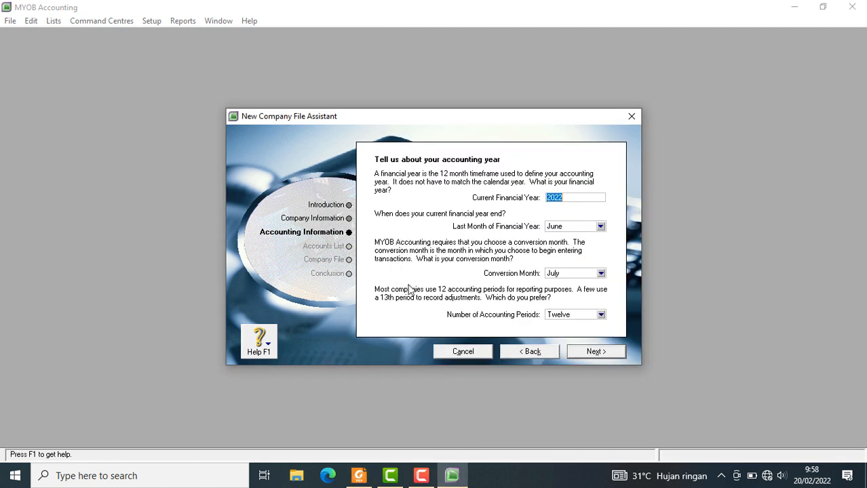
left_click(565, 201)
Consult the accounting period policy in the exam PDF in Foxit Reader and set MYOB's Last Month of Financial Year to December.
left_click(372, 477)
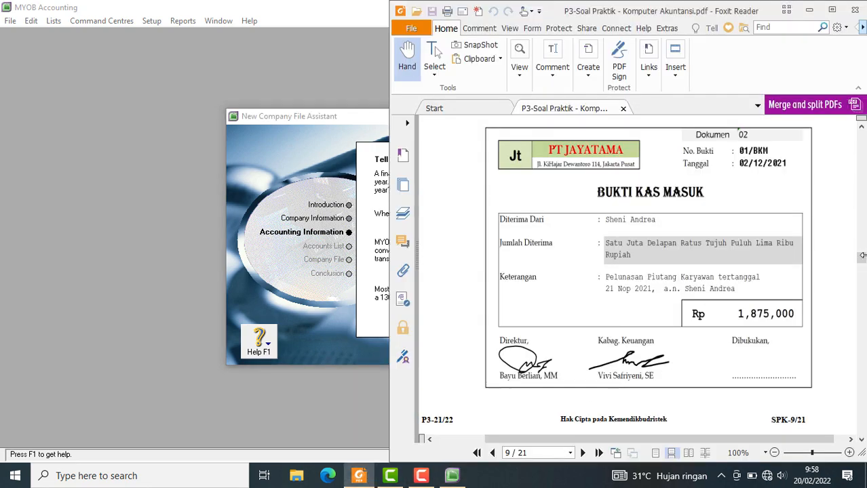
left_click_drag(862, 256, 840, 193)
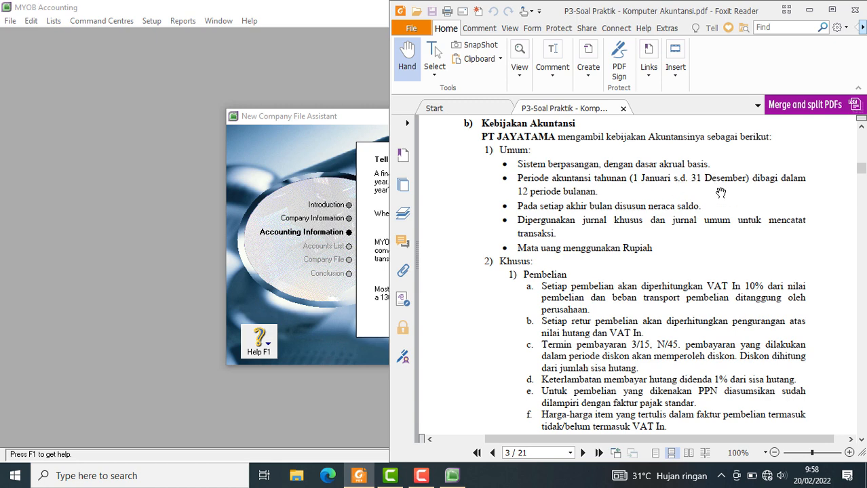
left_click(305, 341)
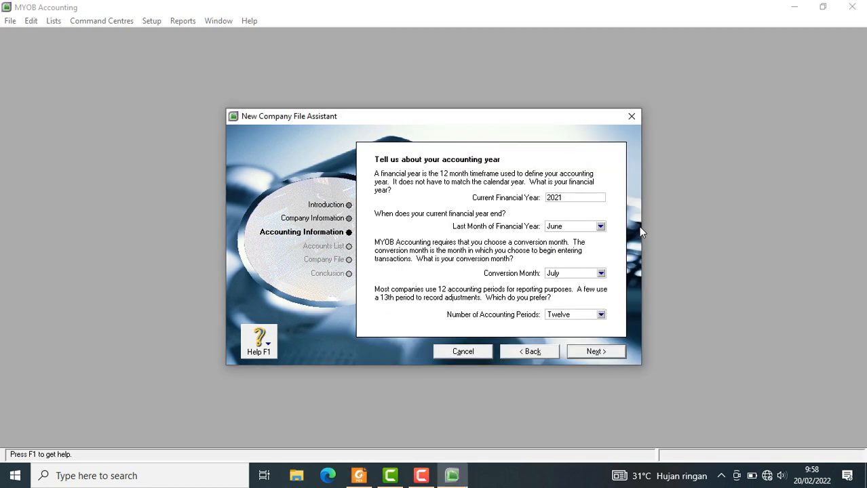
left_click(601, 227)
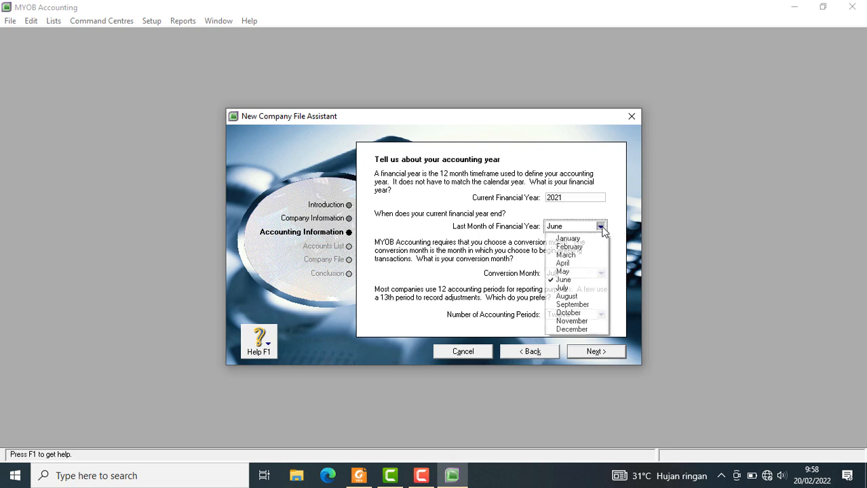
left_click(576, 330)
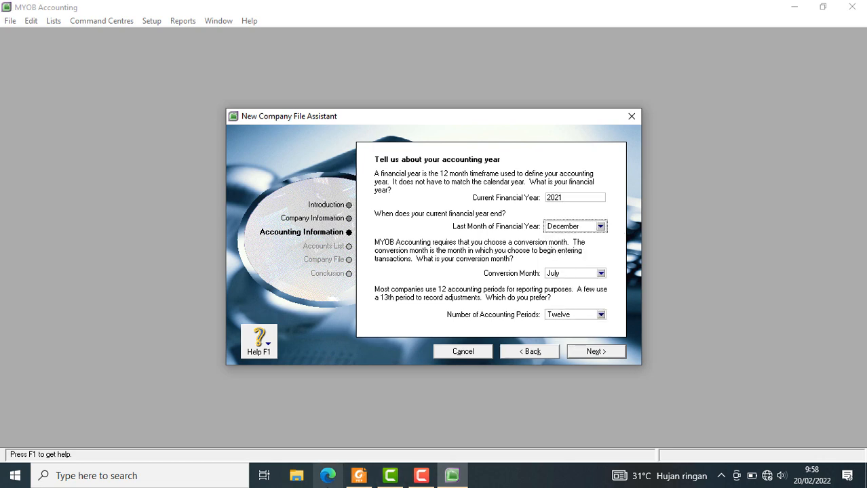
left_click(358, 476)
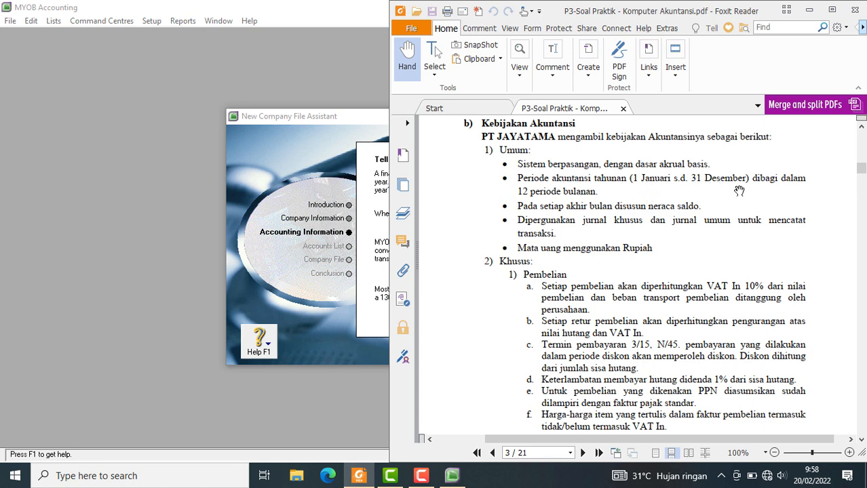
left_click(307, 304)
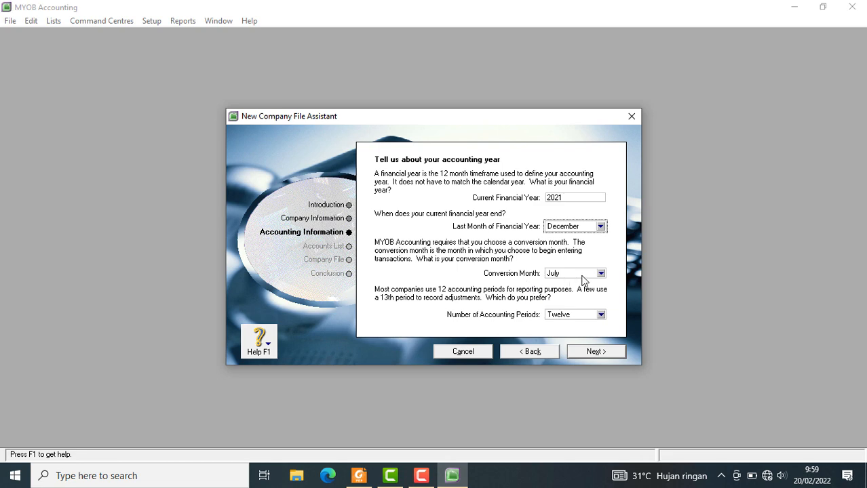
Review the opening balance date and transaction vouchers in the exam PDF in Foxit Reader and set MYOB's Conversion Month to December.
left_click(358, 475)
scroll(725, 239, "down", 5)
scroll(725, 239, "down", 20)
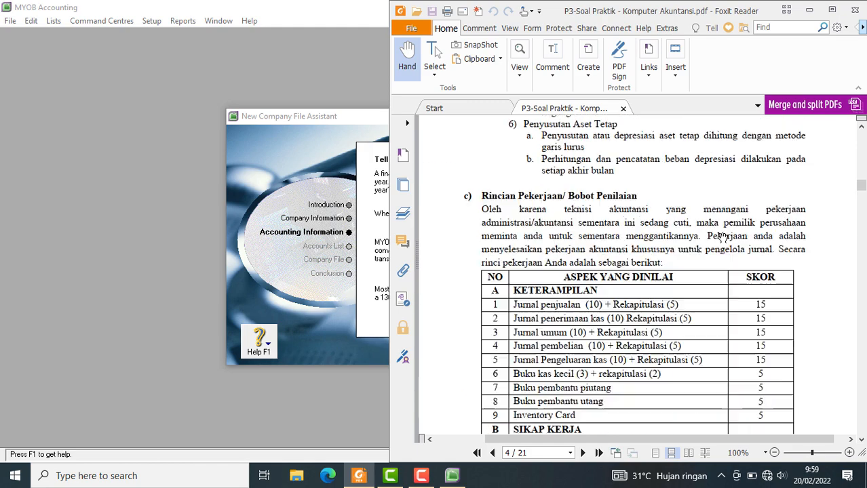
scroll(716, 236, "down", 15)
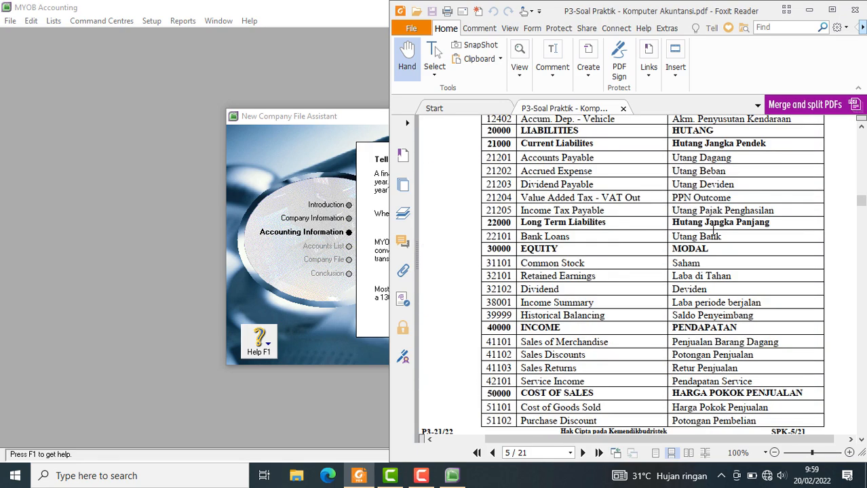
scroll(710, 229, "down", 5)
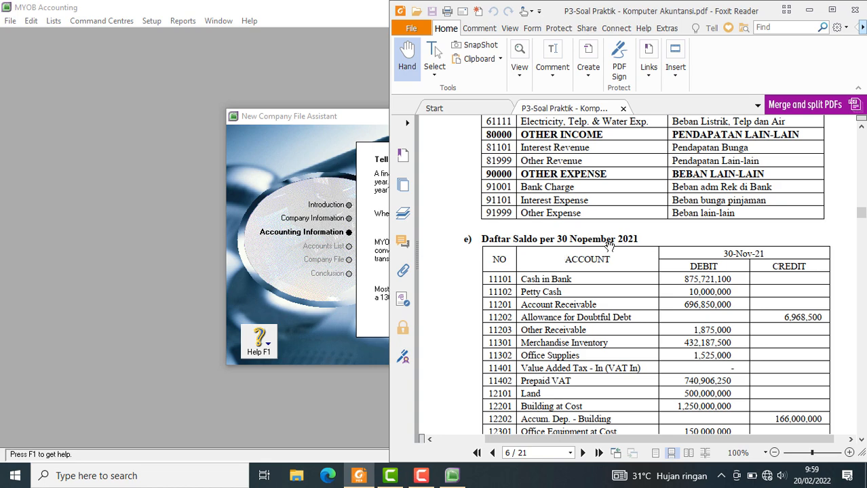
scroll(632, 264, "down", 15)
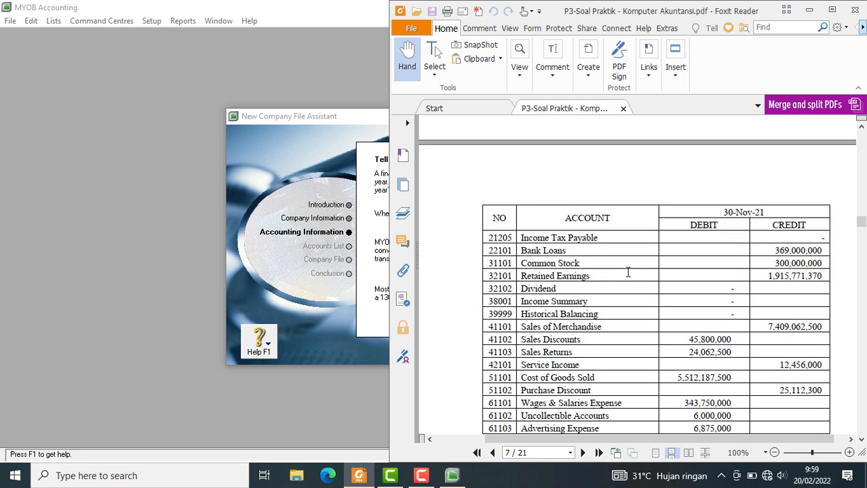
scroll(627, 271, "down", 15)
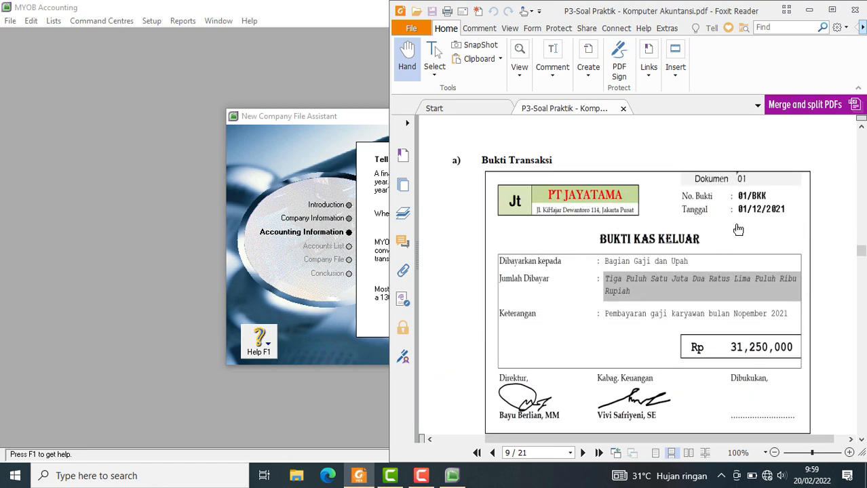
scroll(752, 239, "down", 3)
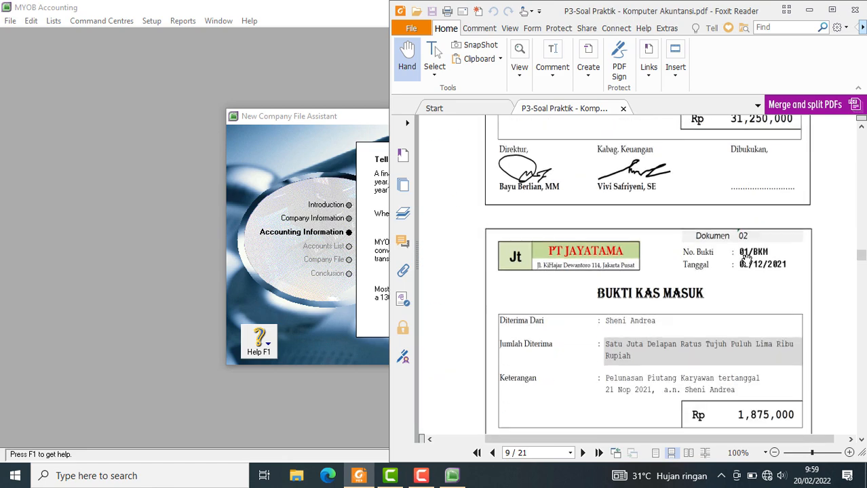
scroll(753, 292, "down", 10)
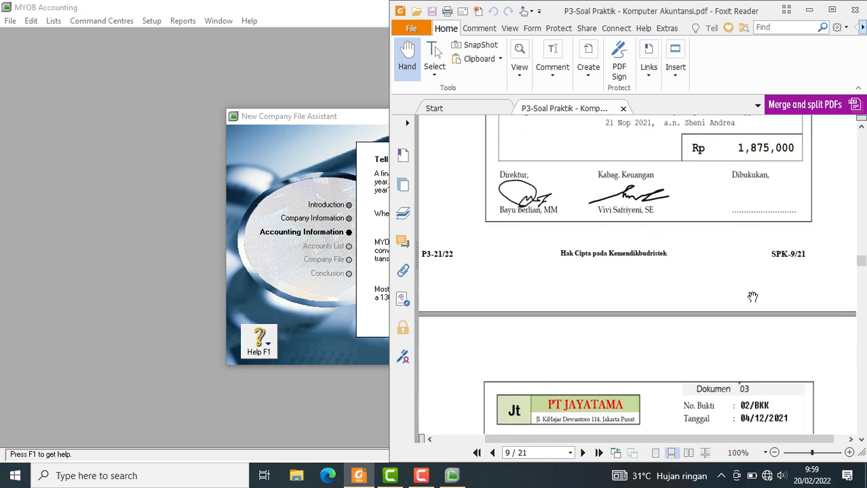
scroll(768, 313, "down", 5)
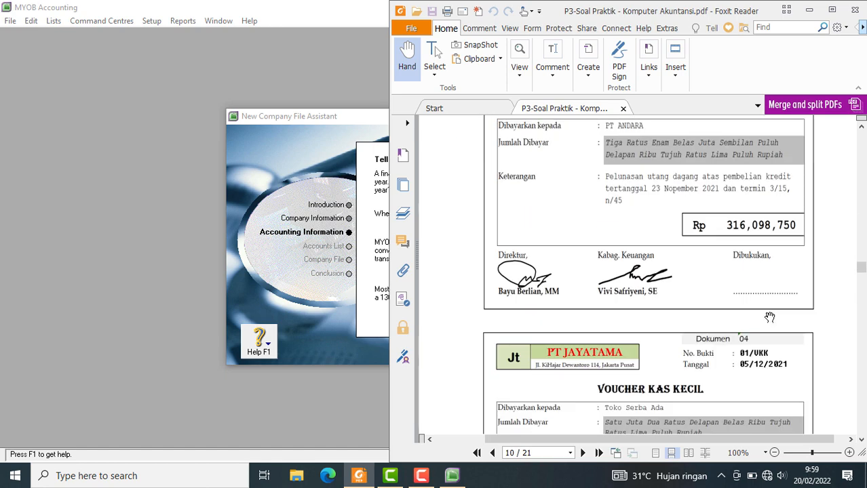
left_click(321, 351)
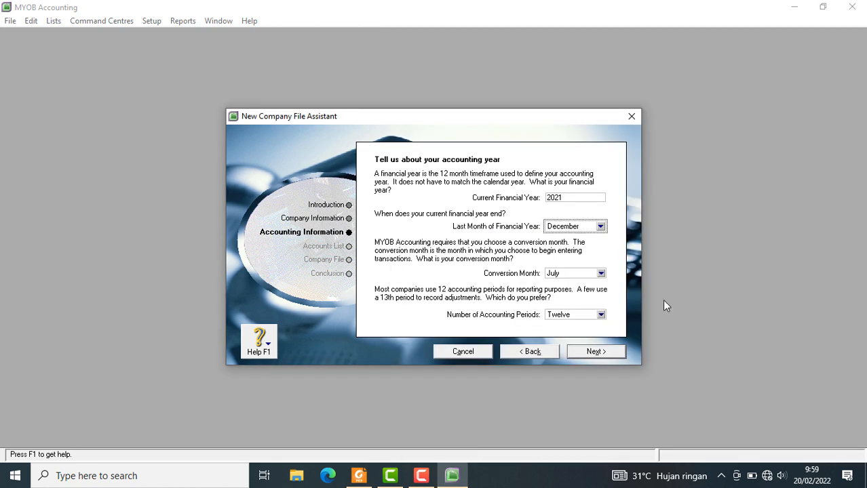
left_click(601, 274)
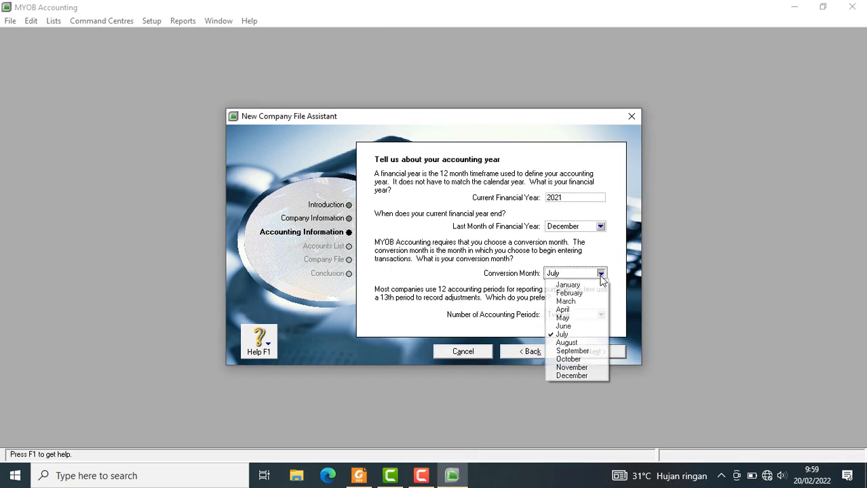
left_click(587, 376)
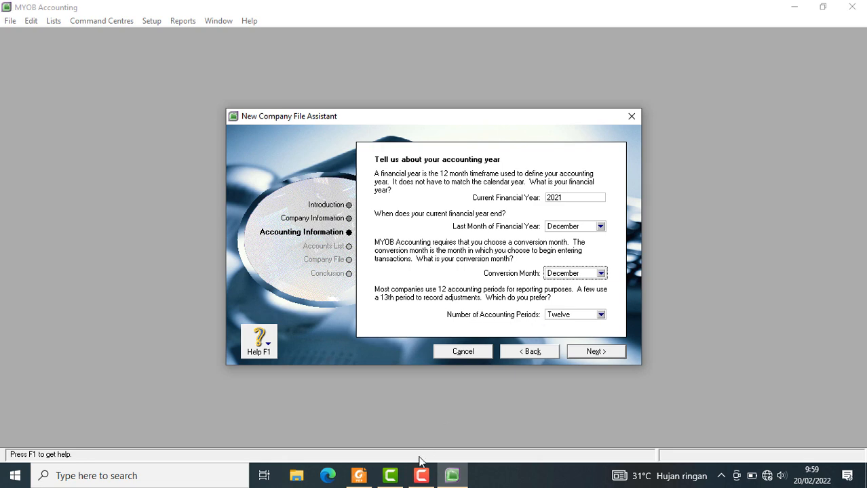
Check the accounting period policy in the exam PDF in Foxit Reader and set MYOB's Number of Accounting Periods to Twelve.
left_click(360, 476)
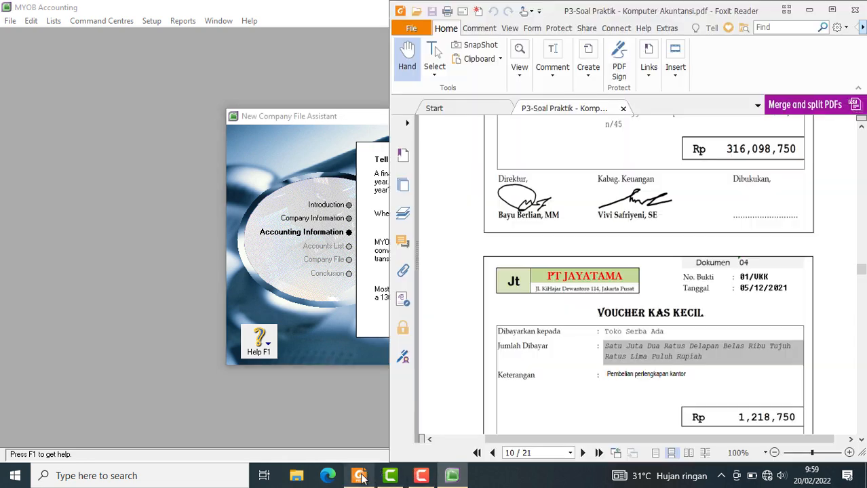
left_click_drag(862, 275, 858, 170)
scroll(860, 167, "down", 8)
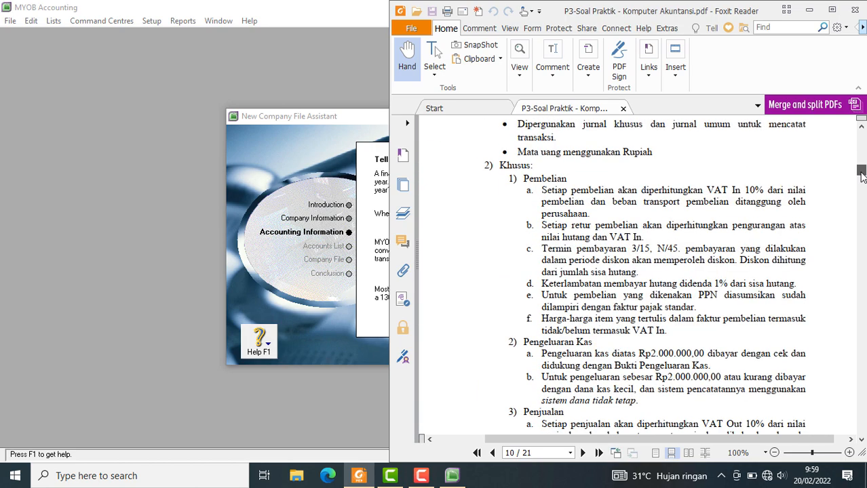
scroll(841, 192, "up", 4)
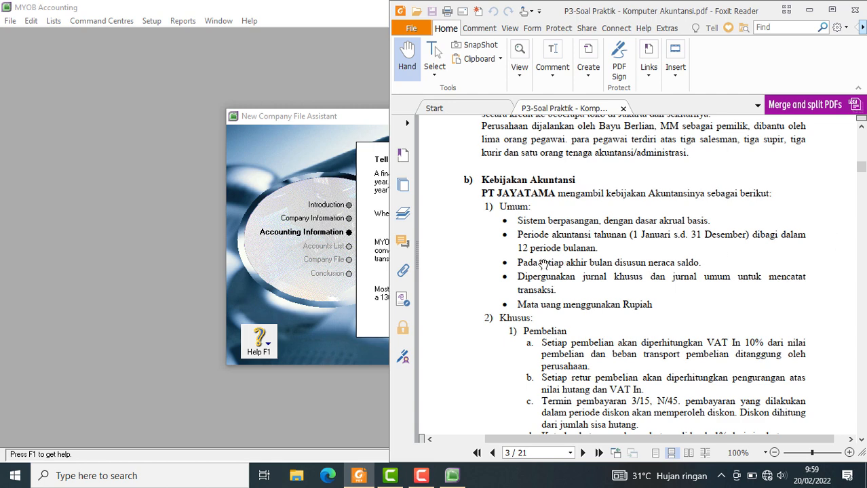
left_click(374, 354)
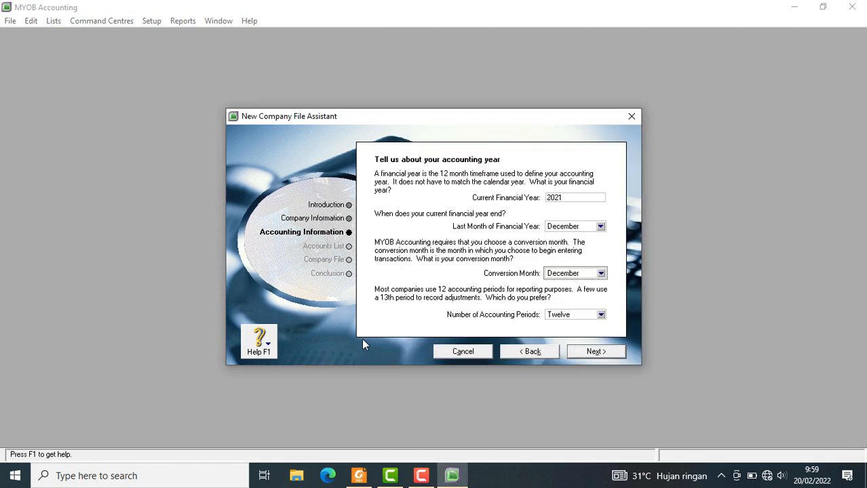
left_click(601, 314)
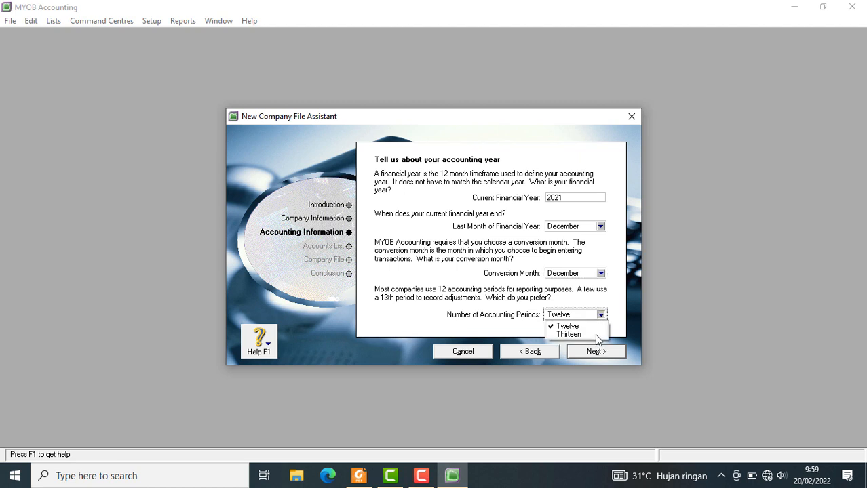
left_click(574, 327)
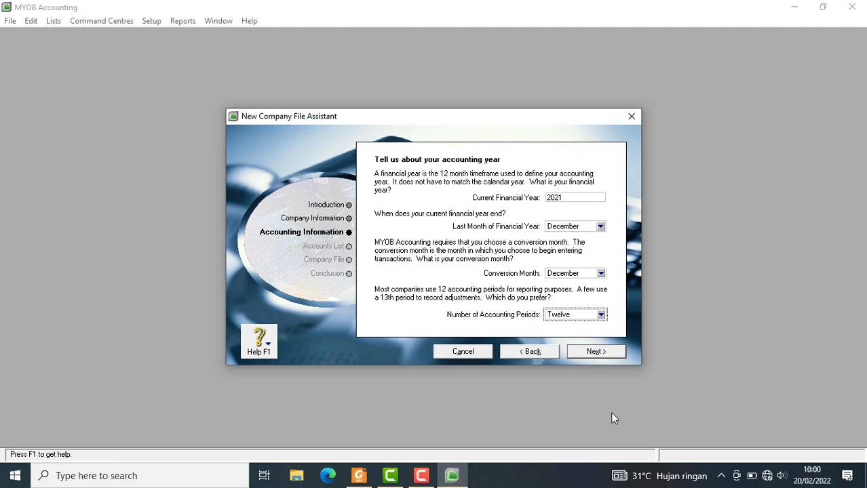
left_click(602, 354)
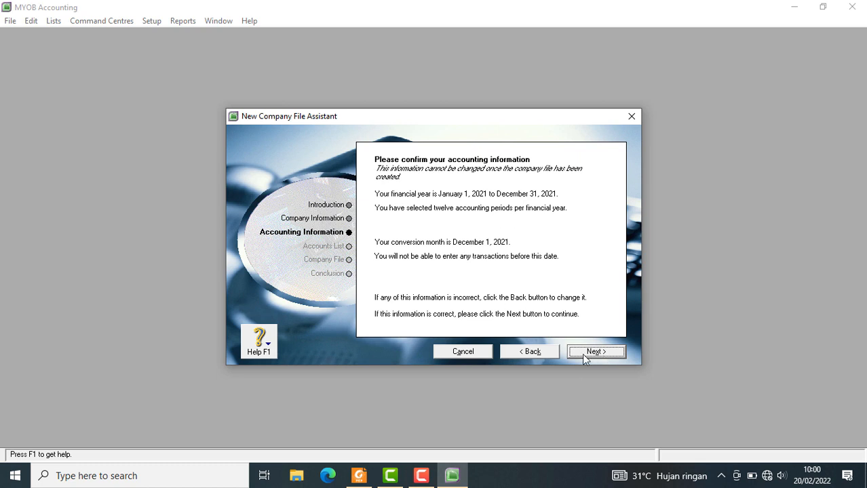
Accept the accounting information summary and choose to import a list of accounts provided by the accountant after the company file is created.
left_click(583, 352)
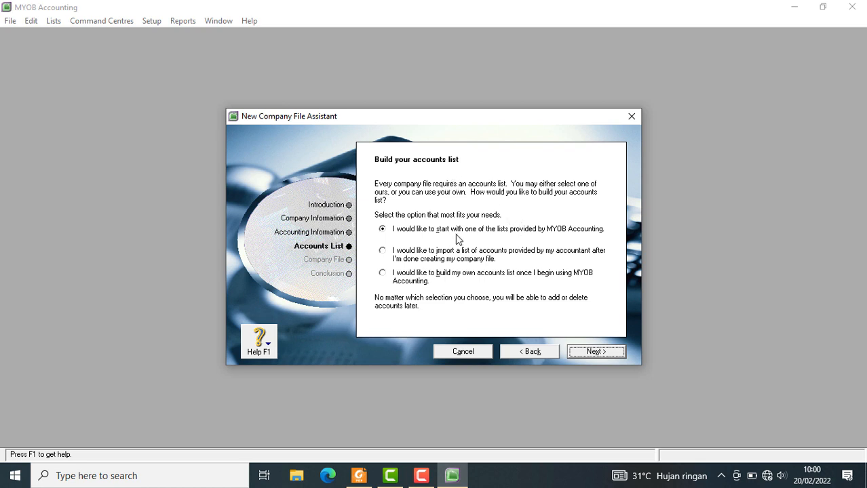
left_click(383, 252)
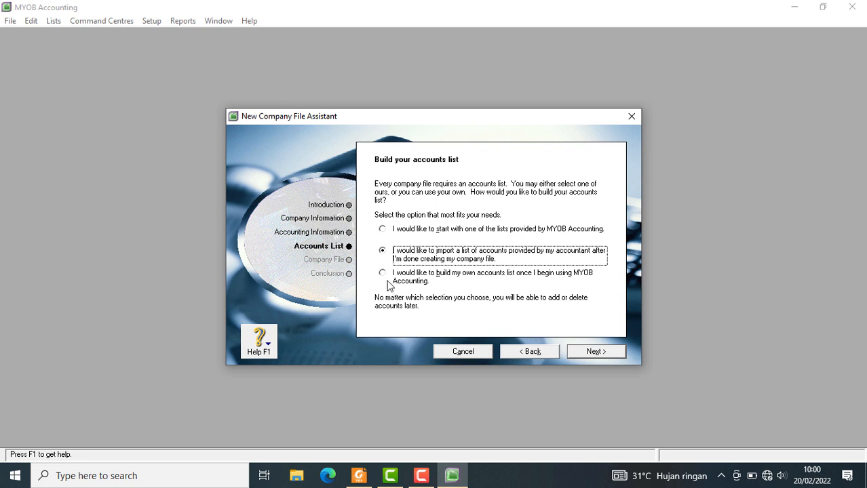
left_click(607, 351)
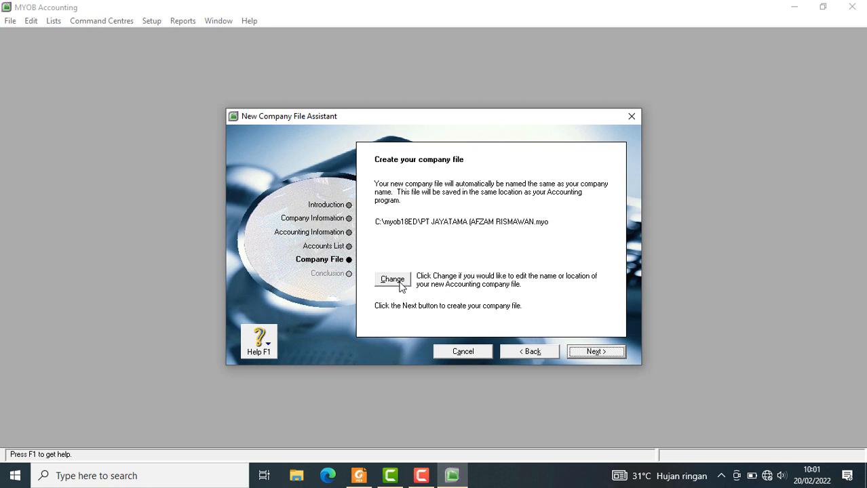
Change the company file's save location to the UKK 2022 folder on drive D, keeping the suggested file name, and create the file.
left_click(399, 283)
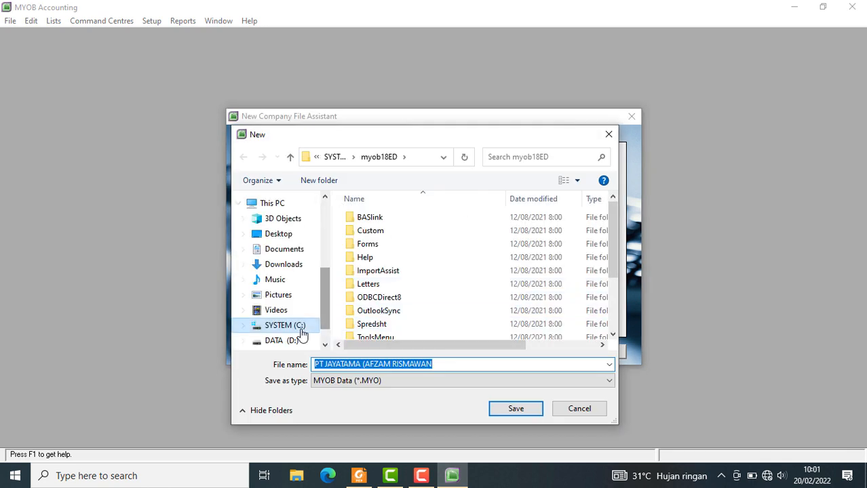
left_click(291, 343)
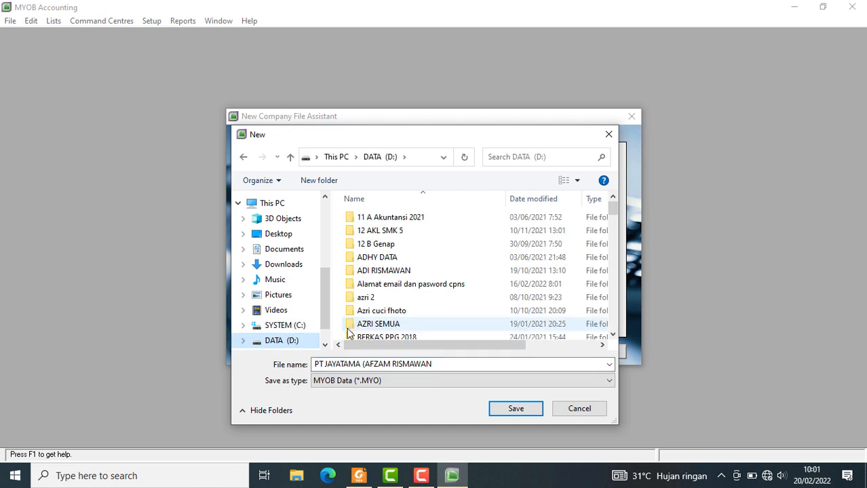
scroll(356, 327, "down", 10)
scroll(356, 327, "down", 10)
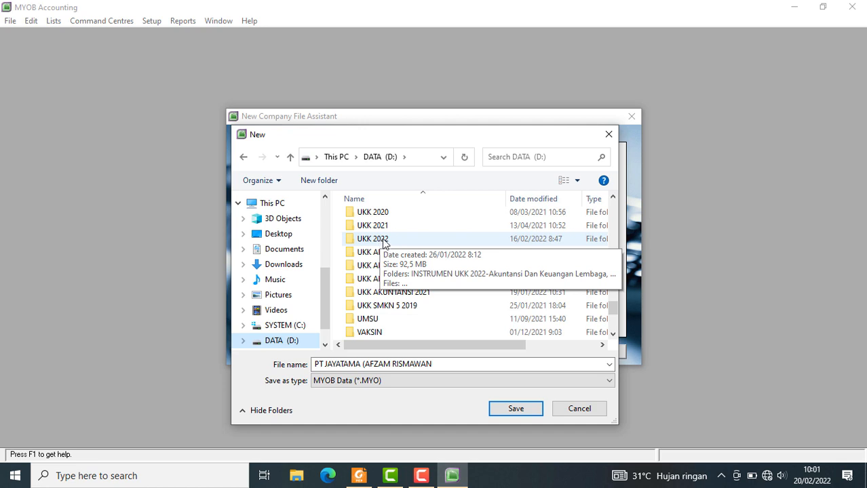
left_click(384, 243)
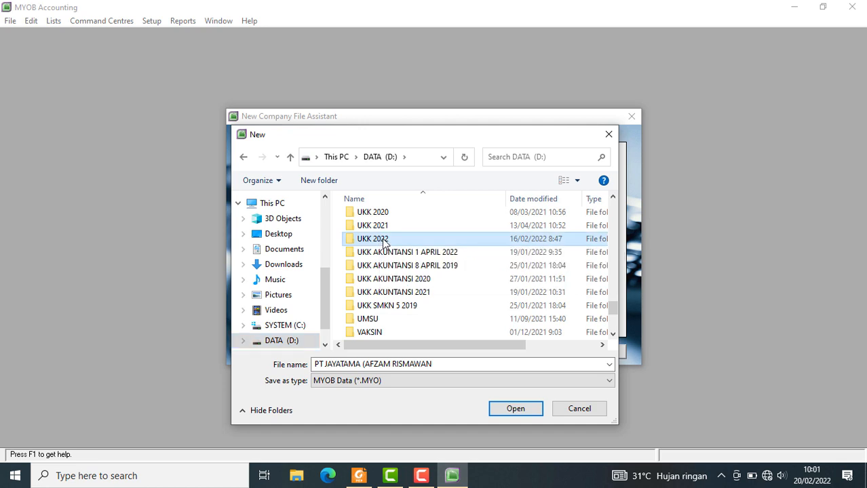
left_click(510, 413)
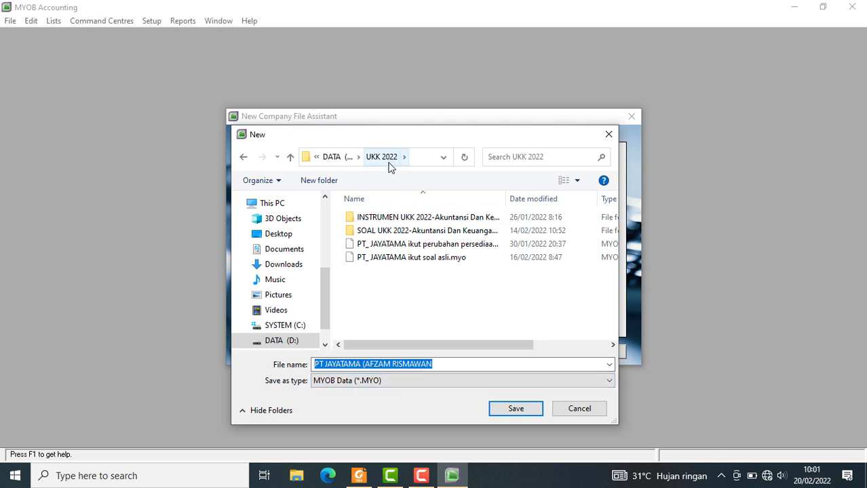
left_click(510, 411)
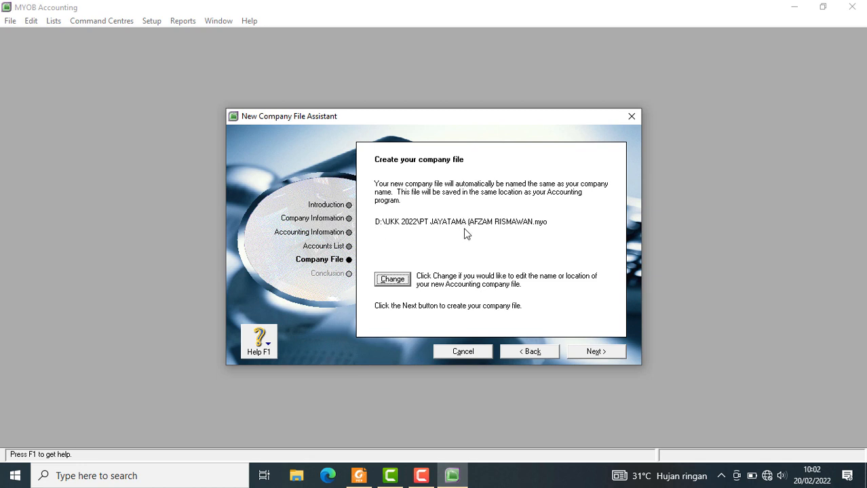
left_click(597, 352)
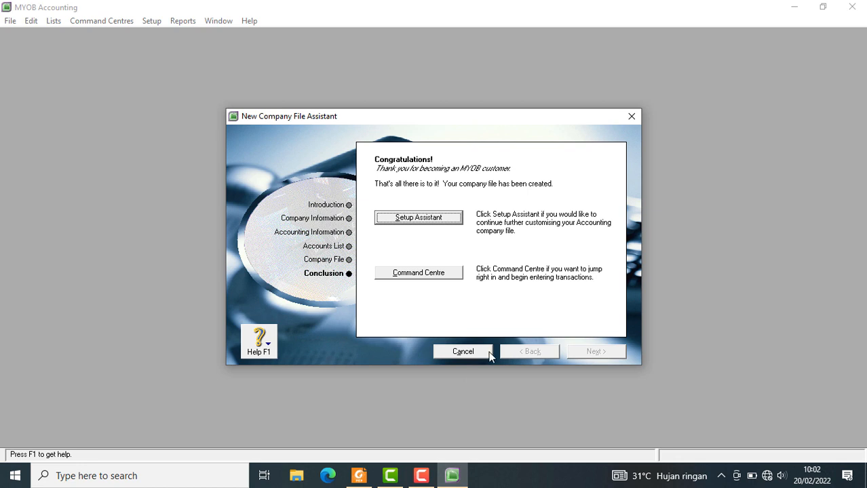
Open the new company's Command Centre, maximize it within MYOB, and resize the MYOB window to full height beside the exam PDF.
left_click(415, 272)
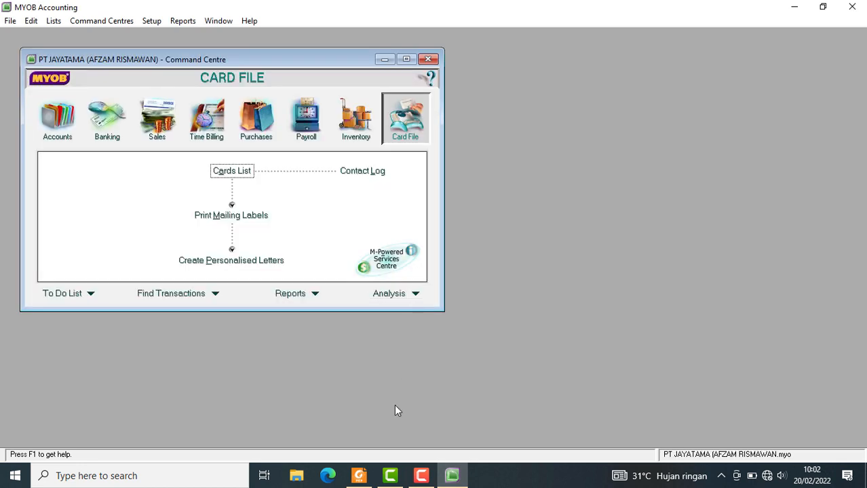
left_click(411, 59)
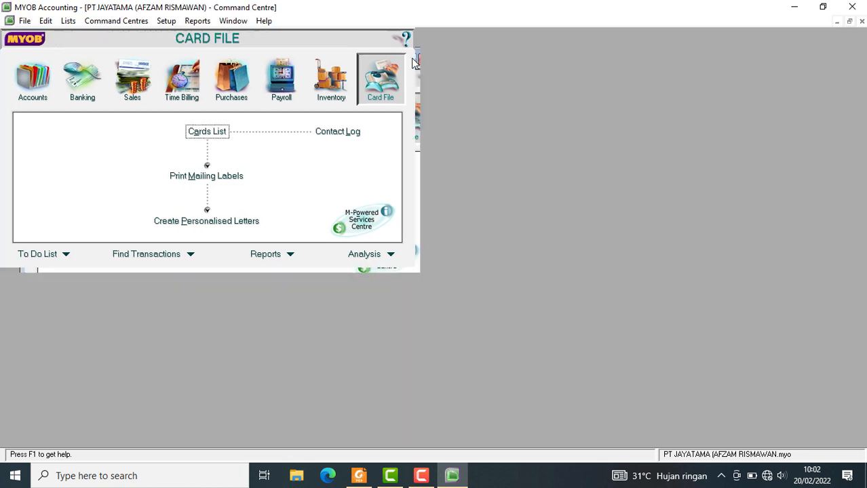
left_click(823, 8)
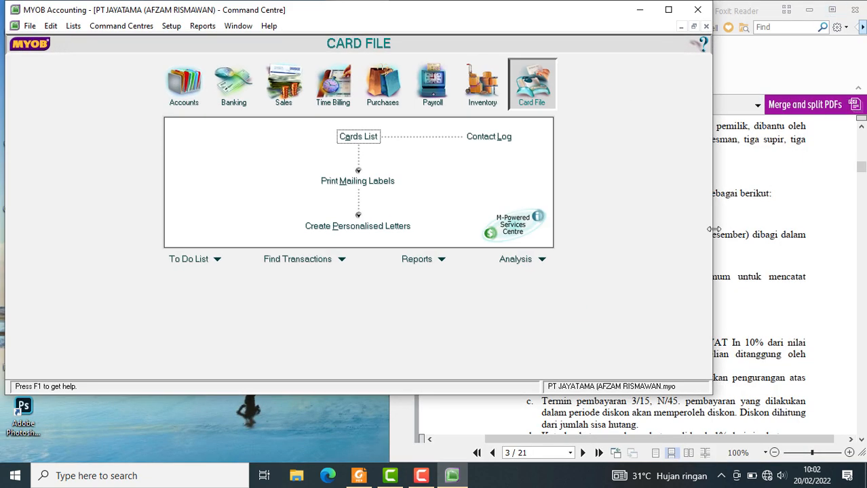
left_click_drag(713, 226, 412, 249)
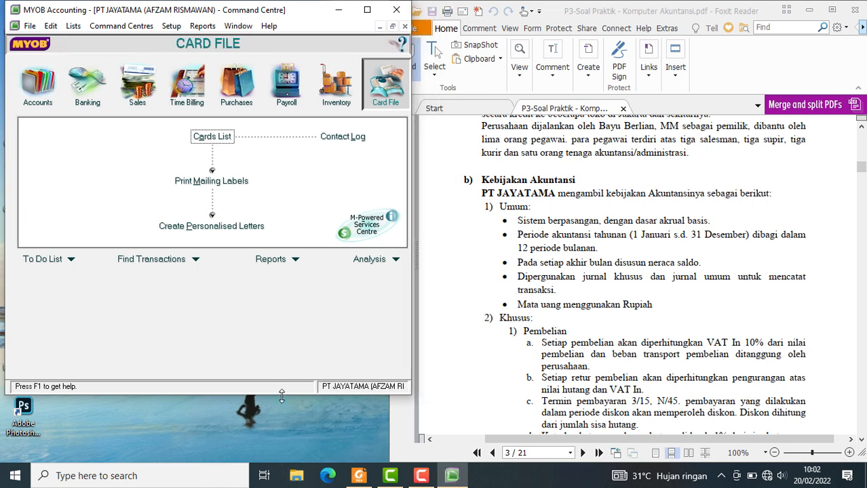
left_click_drag(283, 395, 287, 462)
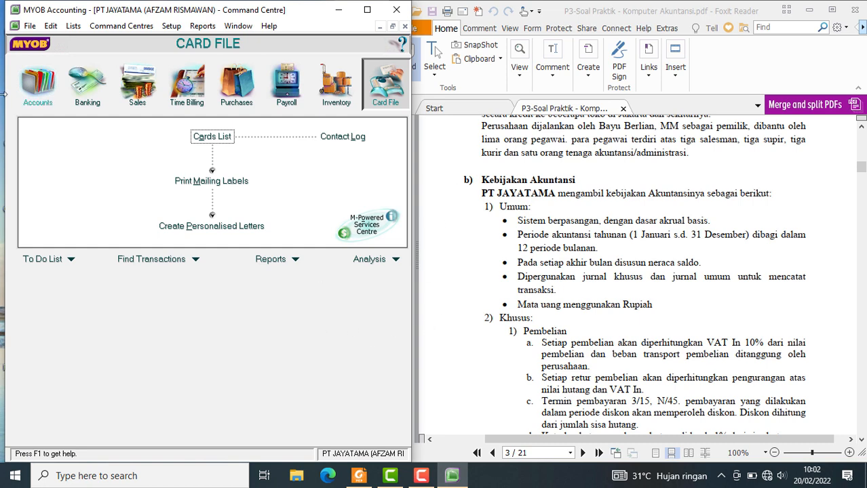
Examine the Daftar Nama Akun account table and the 30 November 2021 balance list in the exam PDF in Foxit Reader.
left_click(662, 252)
scroll(661, 252, "down", 3)
scroll(662, 253, "down", 20)
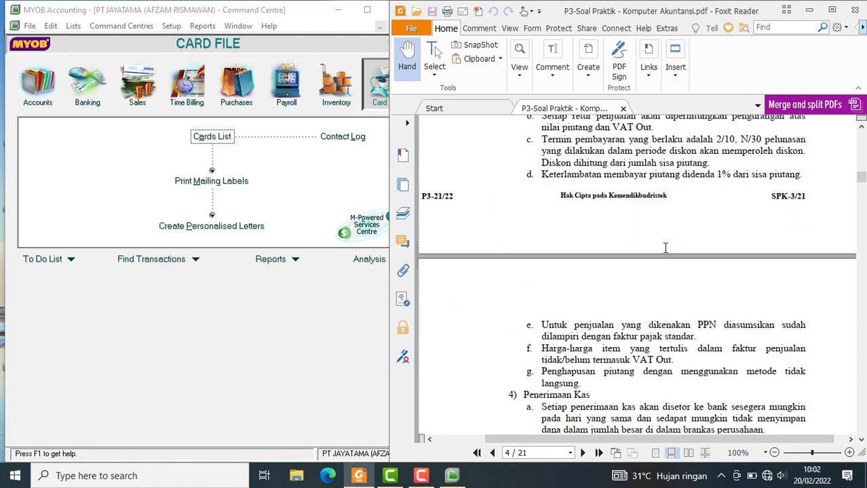
scroll(667, 259, "down", 5)
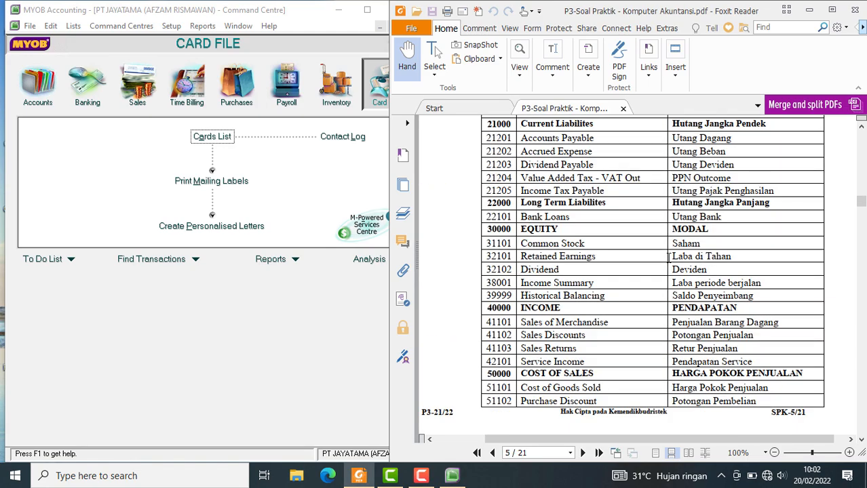
scroll(667, 259, "up", 7)
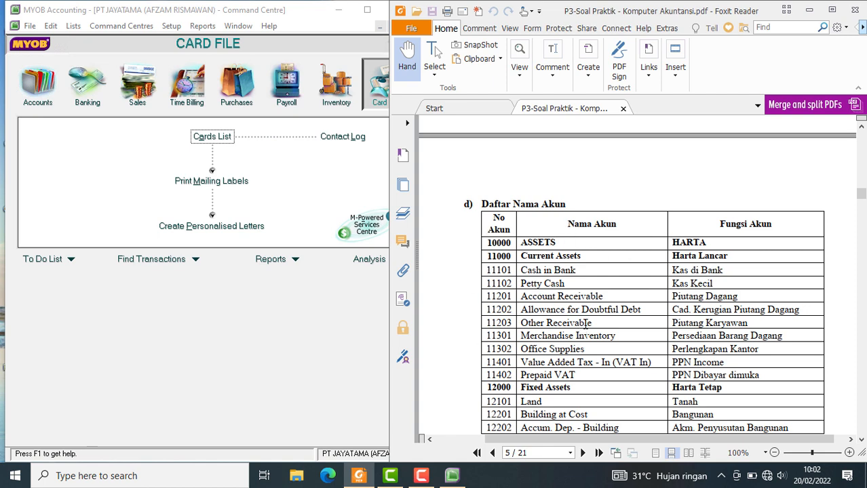
scroll(585, 325, "down", 1)
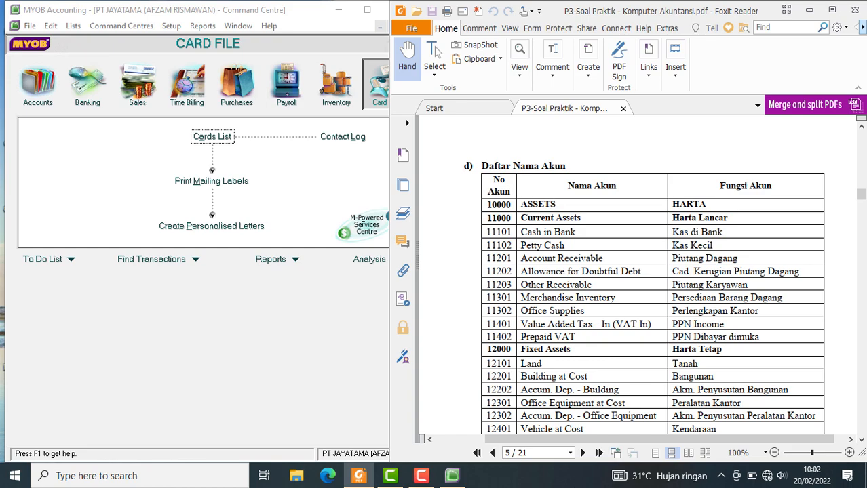
scroll(614, 309, "down", 5)
scroll(614, 311, "down", 20)
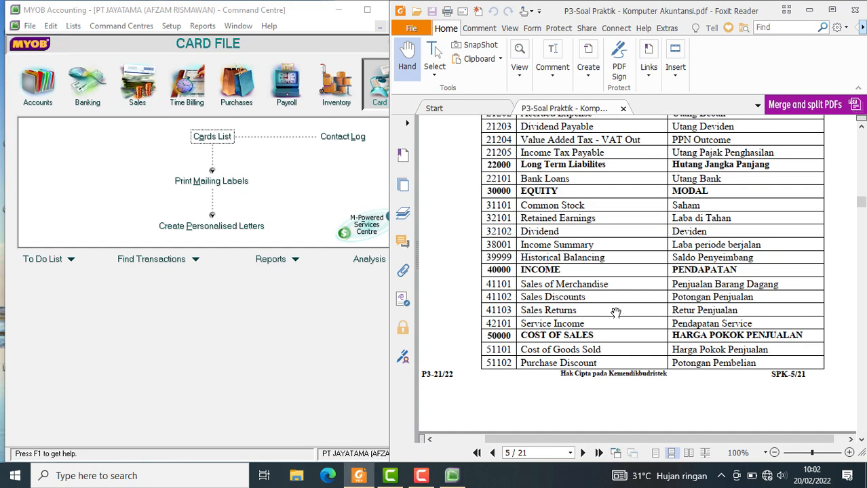
scroll(617, 317, "down", 2)
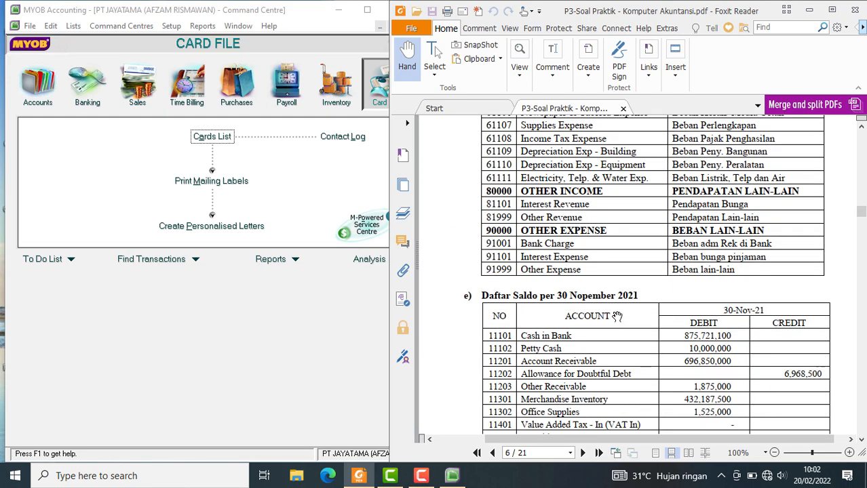
scroll(617, 312, "up", 10)
scroll(616, 305, "up", 12)
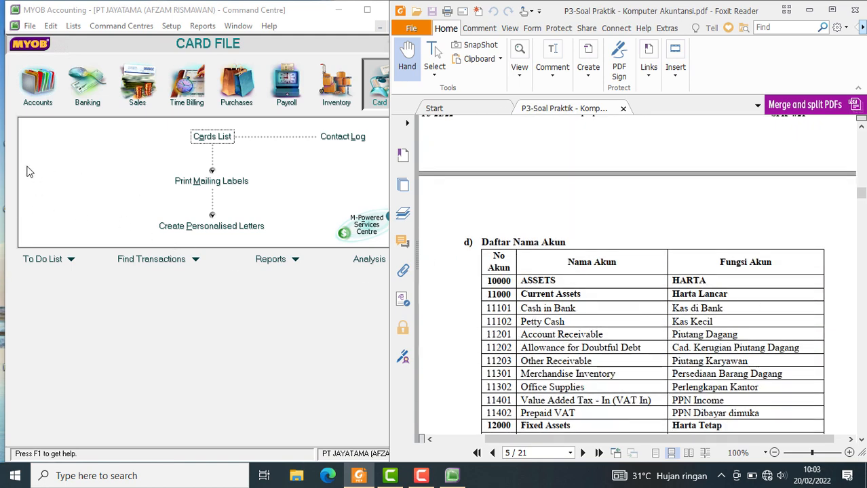
Open MYOB's Accounts List, display only the asset accounts, and compare them with the Daftar Nama Akun table in the exam PDF.
left_click(38, 93)
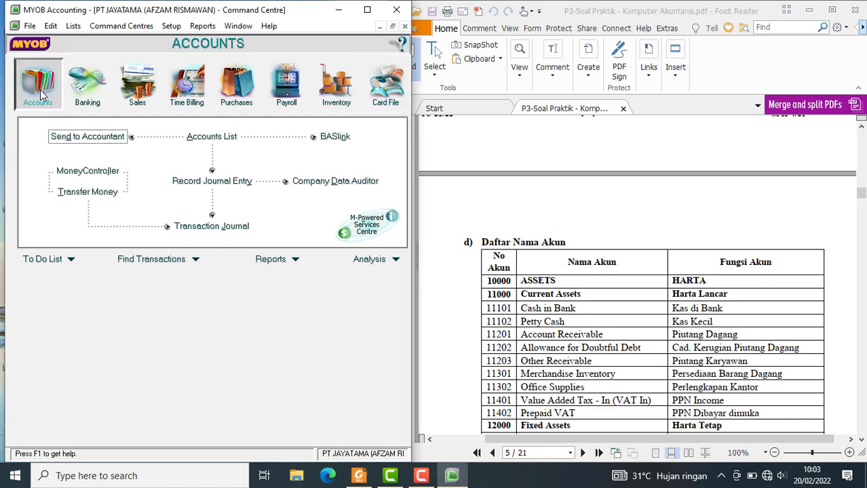
left_click(228, 139)
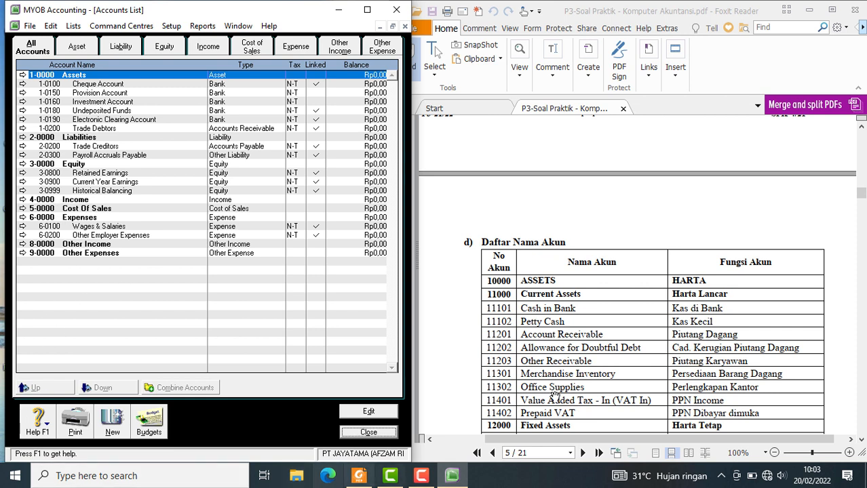
left_click(77, 48)
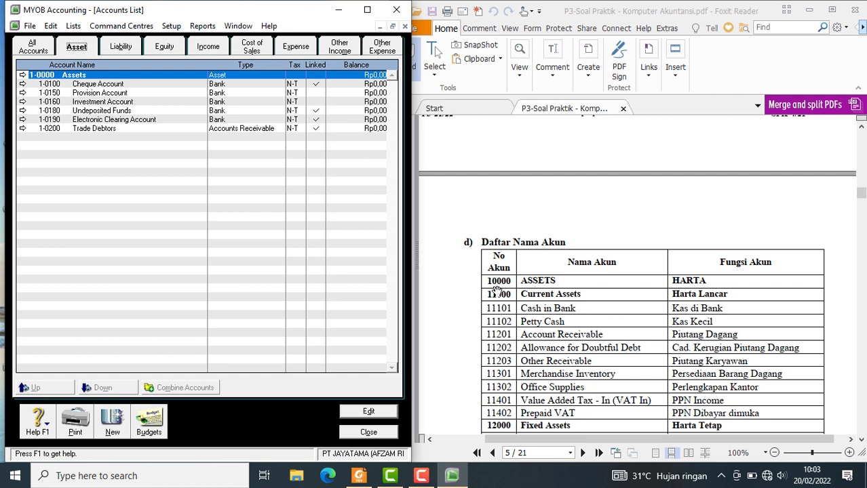
scroll(608, 308, "down", 1)
scroll(608, 307, "down", 2)
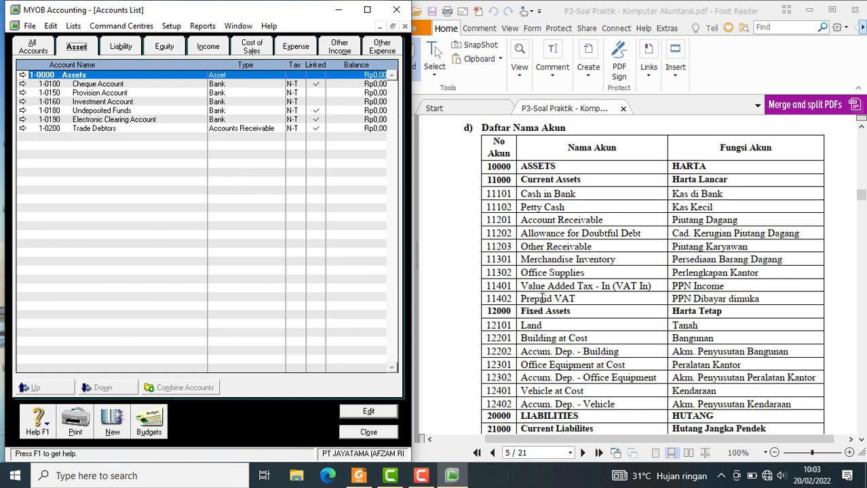
scroll(543, 298, "down", 3)
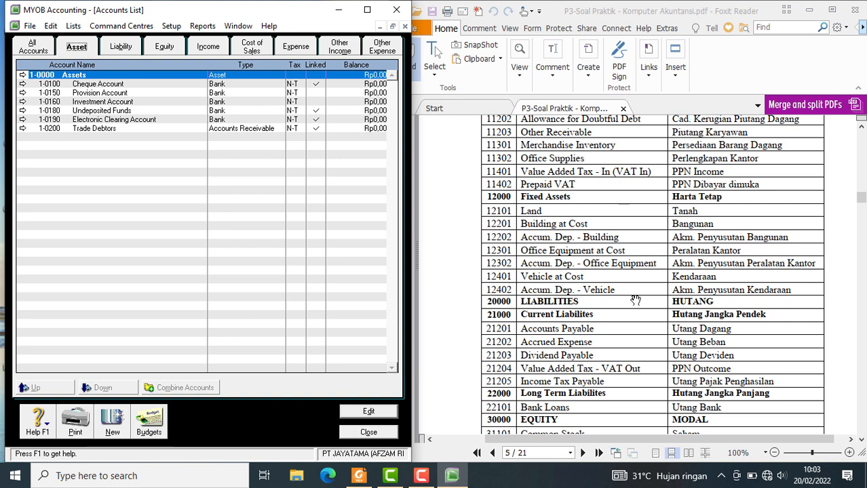
scroll(617, 325, "up", 5)
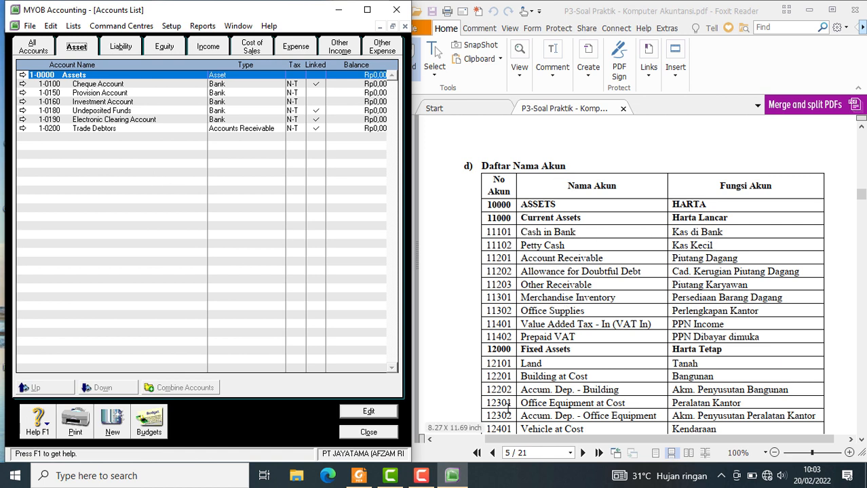
Create the asset header account 1-1000 named Current Assets.
scroll(510, 428, "down", 1)
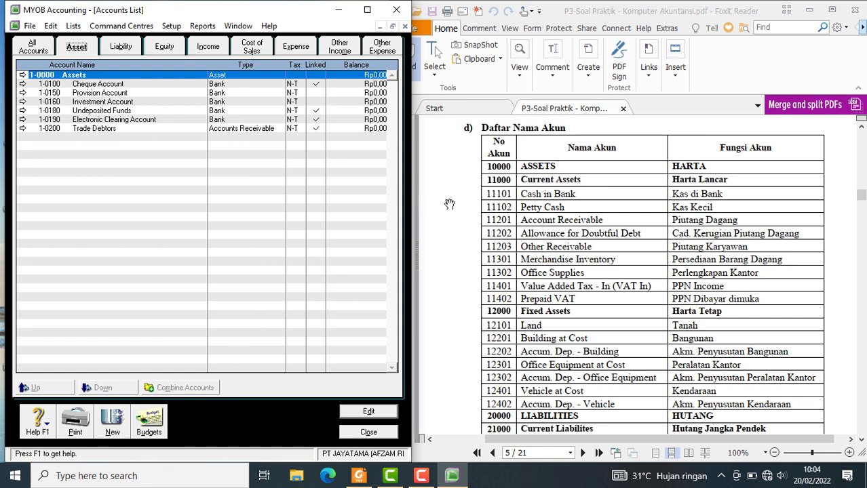
left_click(108, 426)
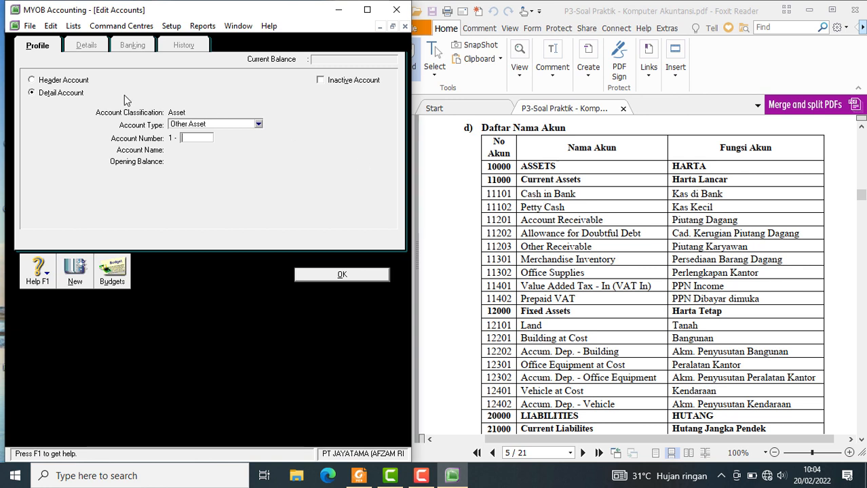
left_click(67, 80)
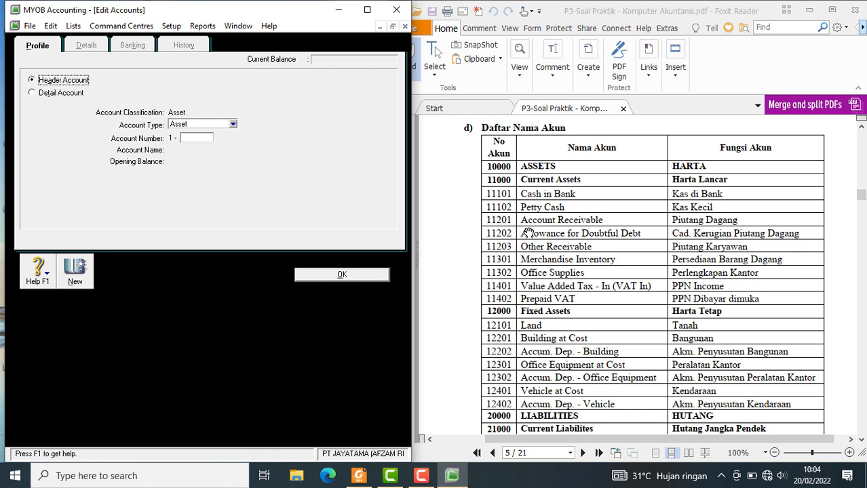
left_click(202, 138)
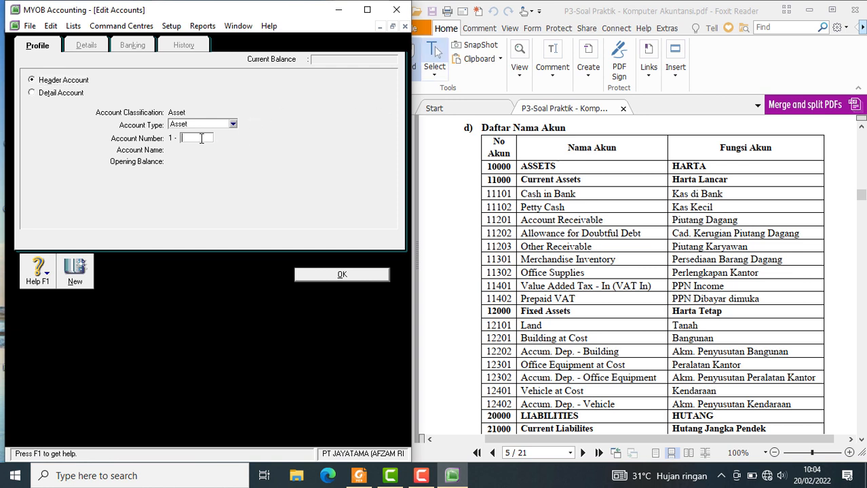
type("1000")
key("Tab")
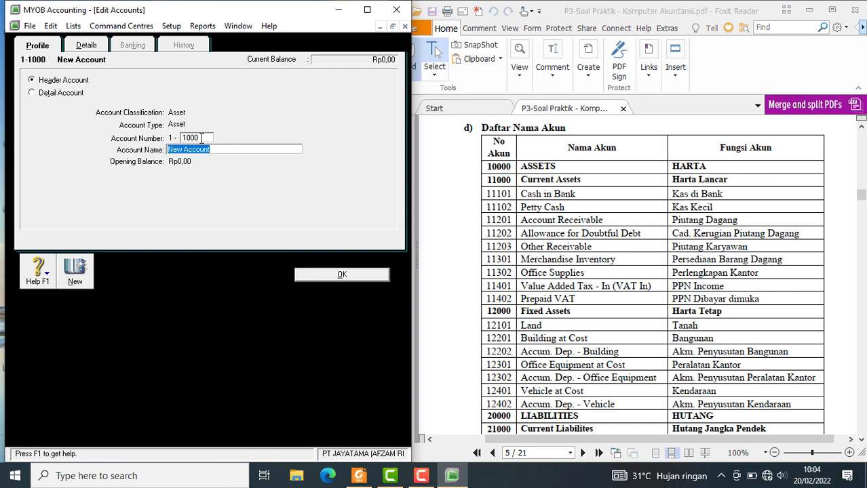
type("c")
type("ssets")
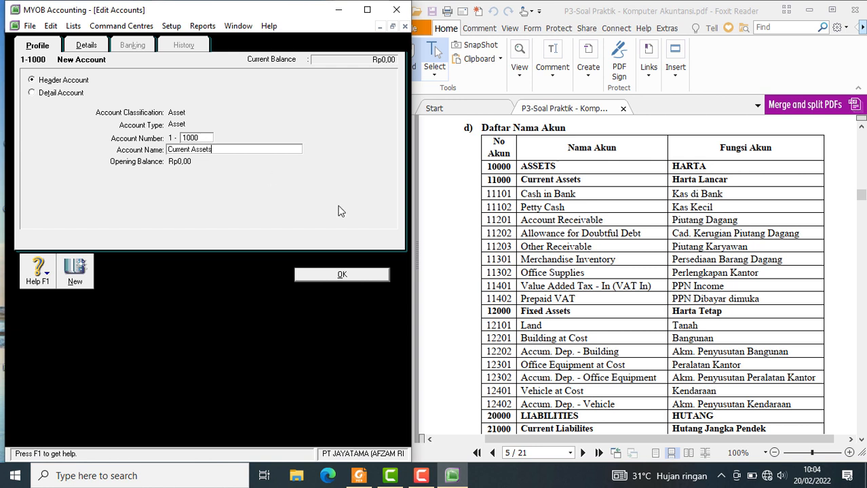
left_click(345, 276)
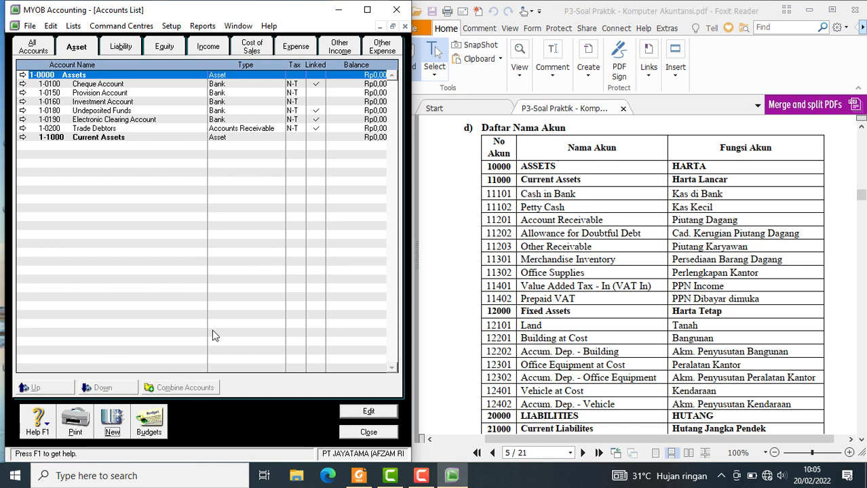
Create a detail account of type Bank numbered 1-1101 and named Cash In Bank.
left_click(113, 423)
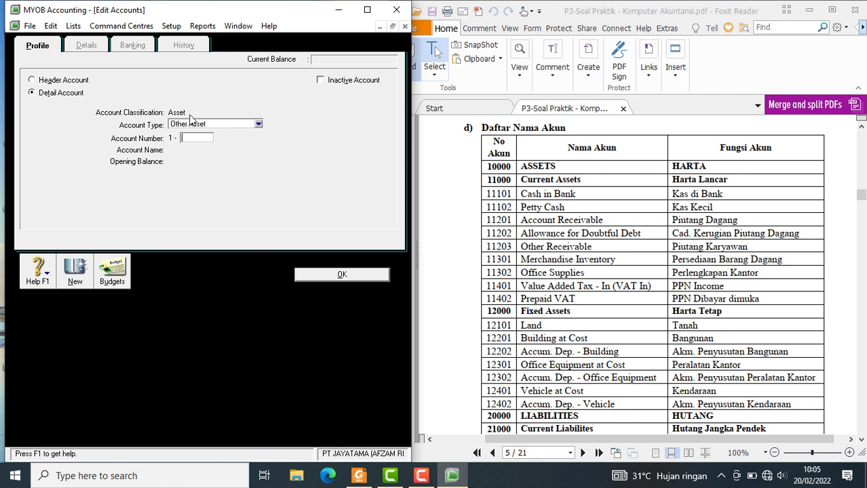
left_click(261, 127)
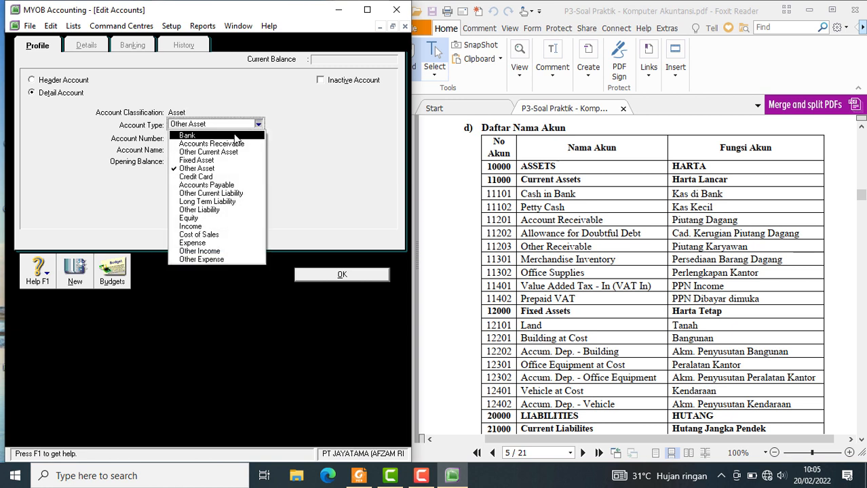
left_click(234, 134)
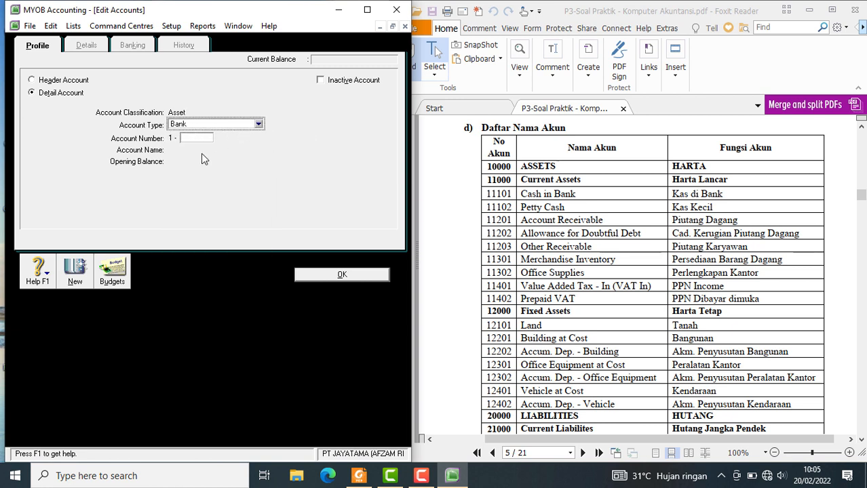
left_click(190, 138)
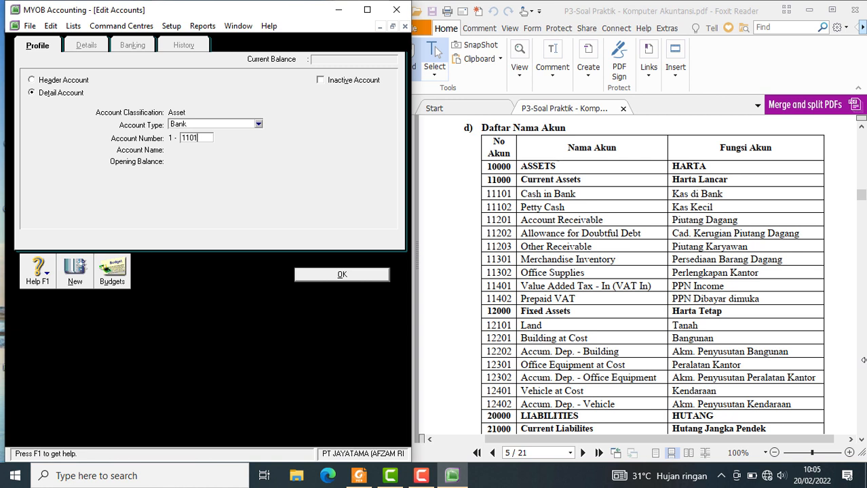
key("Tab")
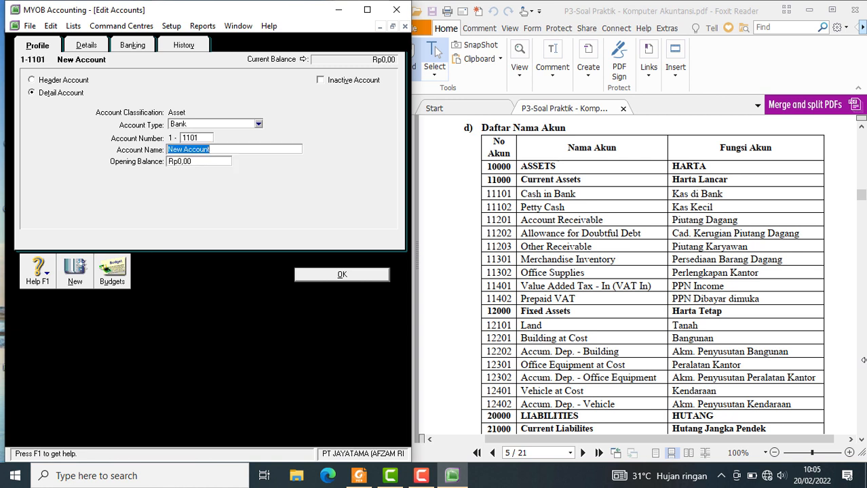
type("Cash In Bank")
left_click(306, 275)
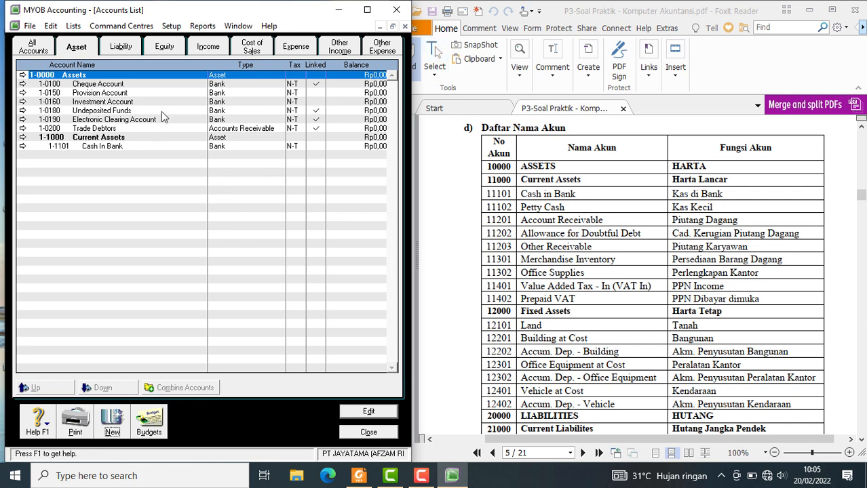
Create a detail account of type Bank numbered 1-1102 and named Petty Cash.
left_click(109, 422)
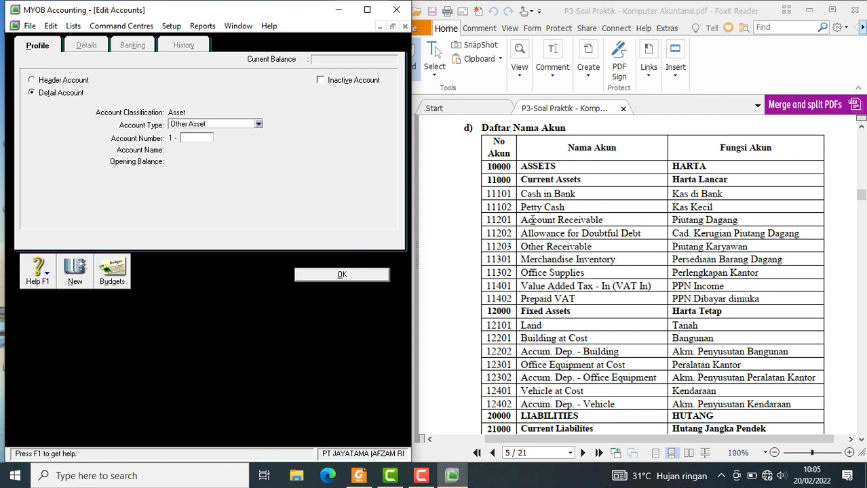
left_click(258, 129)
left_click(197, 135)
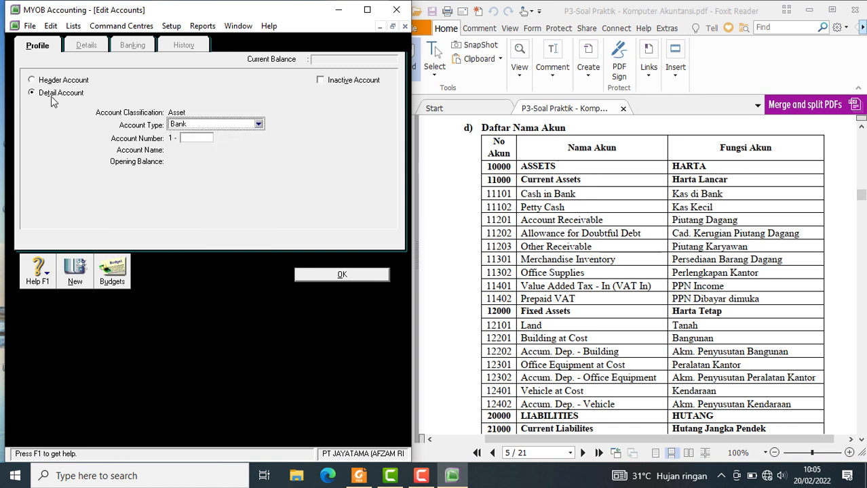
left_click(202, 139)
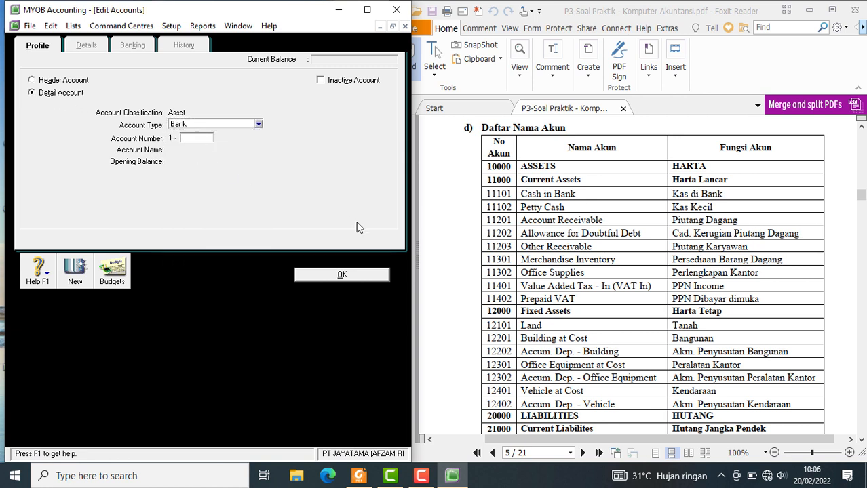
type("1102")
key("Tab")
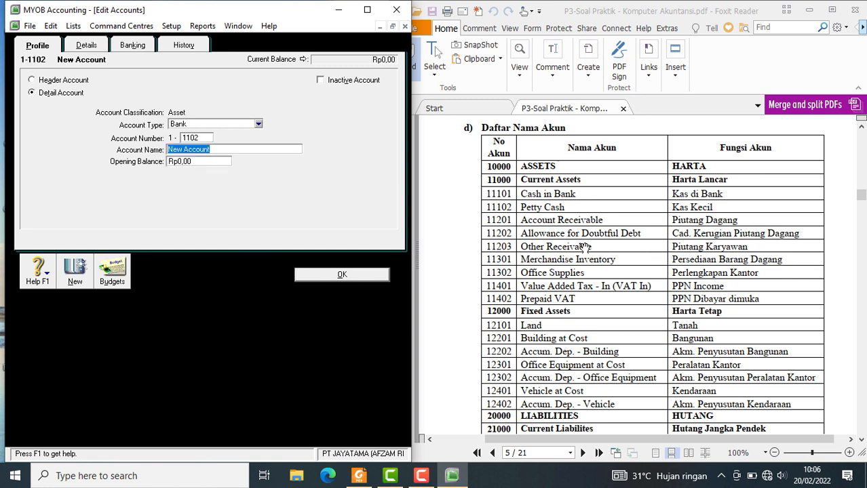
type("Petty Cash")
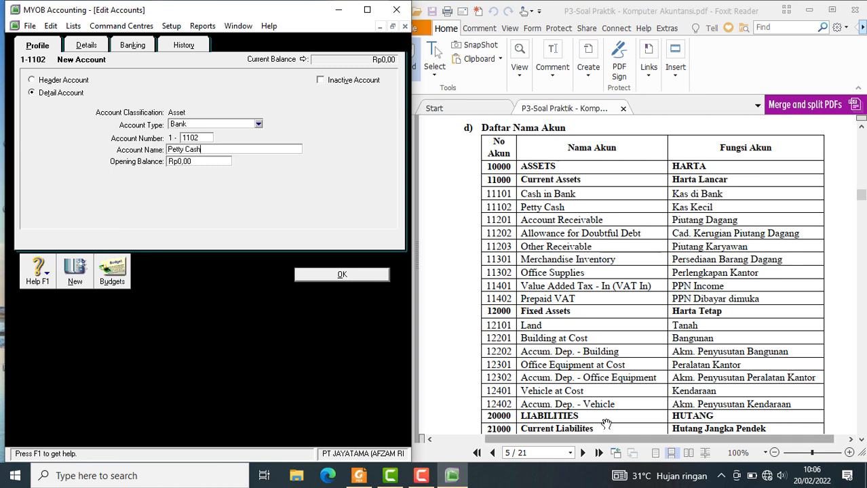
left_click(341, 276)
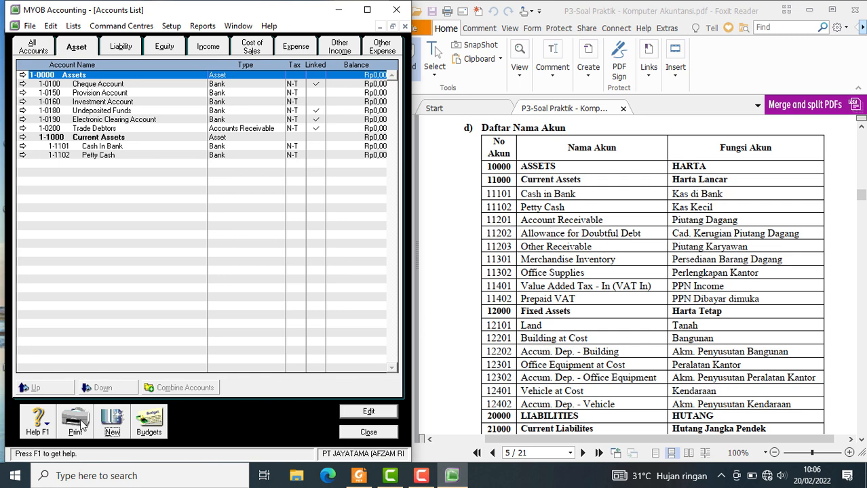
Create a detail account of type Accounts Receivable numbered 1-1201 and named Account Receivable.
left_click(113, 422)
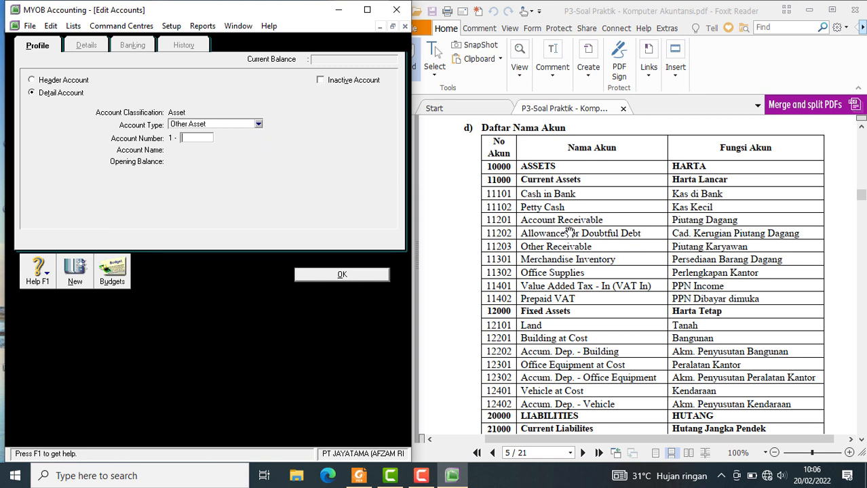
left_click(258, 125)
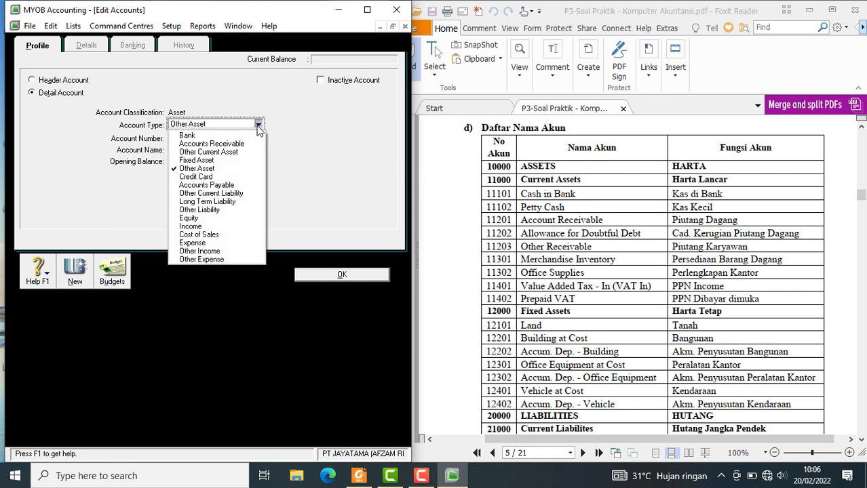
left_click(253, 144)
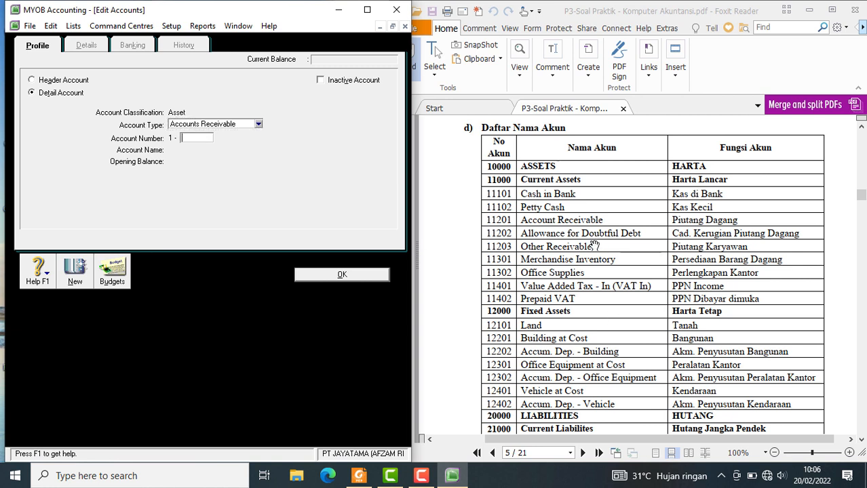
type("1201")
key("Tab")
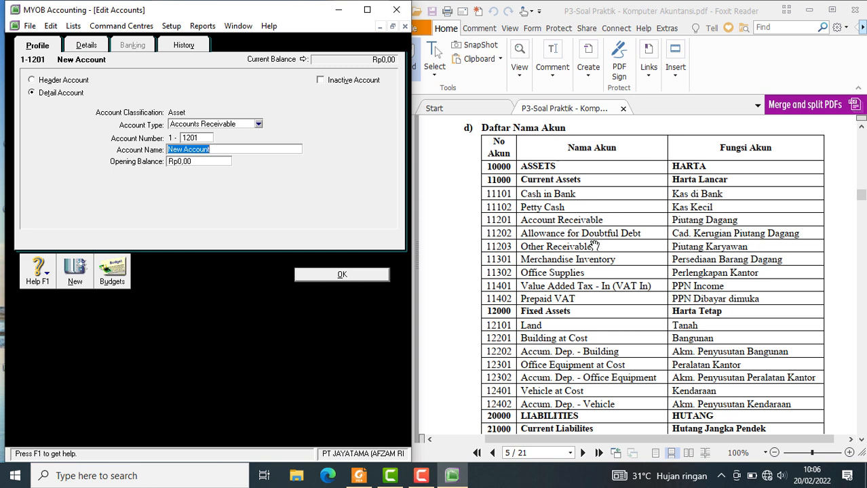
type("Account Receiv")
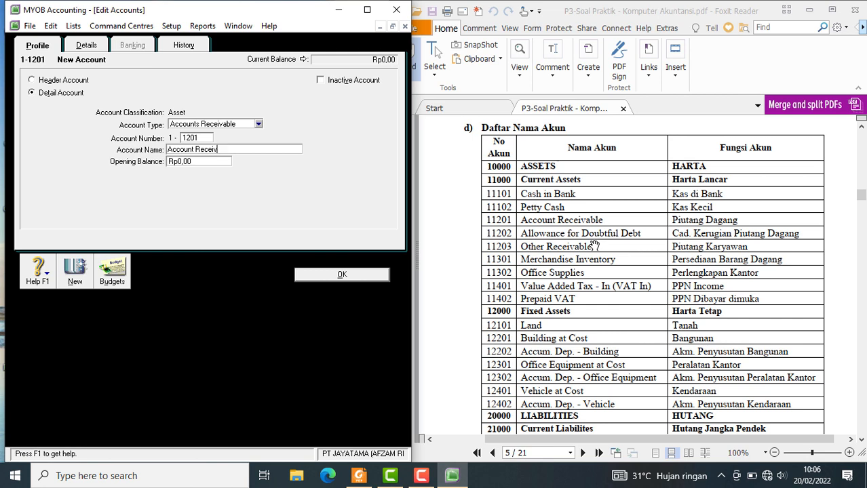
type("able")
left_click(340, 275)
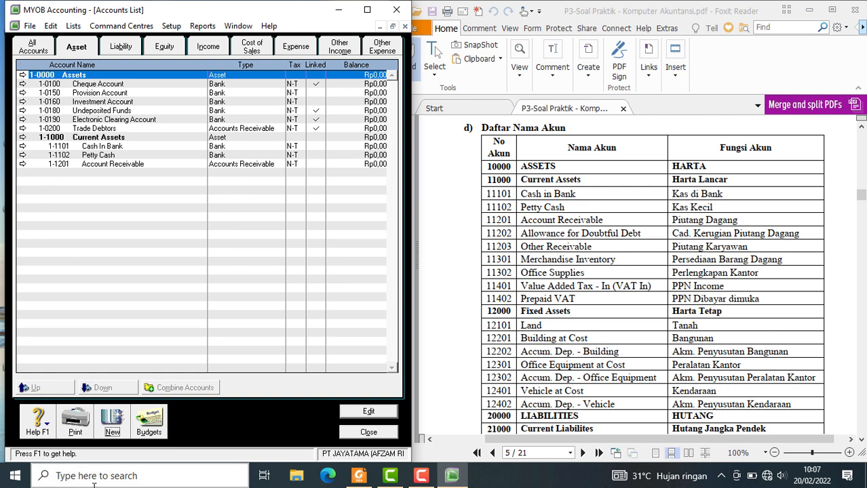
Create a detail account of type Other Current Asset numbered 1-1202 and named Allowance For Doubtful Debt.
left_click(120, 426)
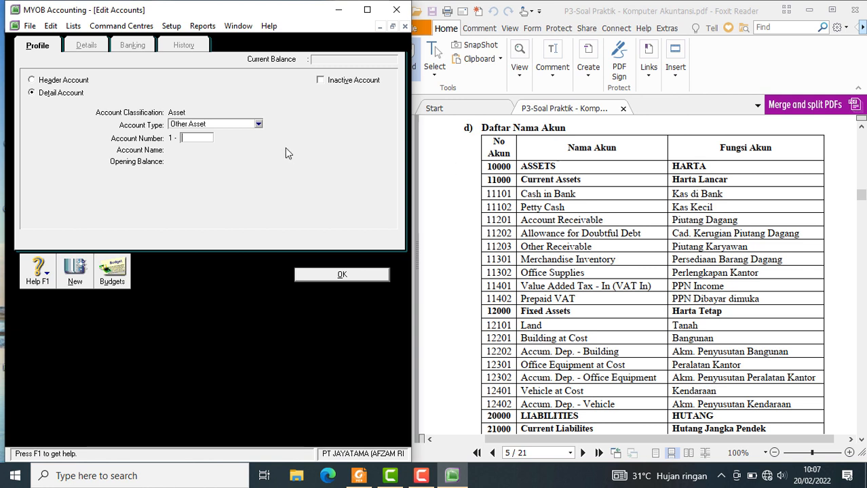
left_click(259, 124)
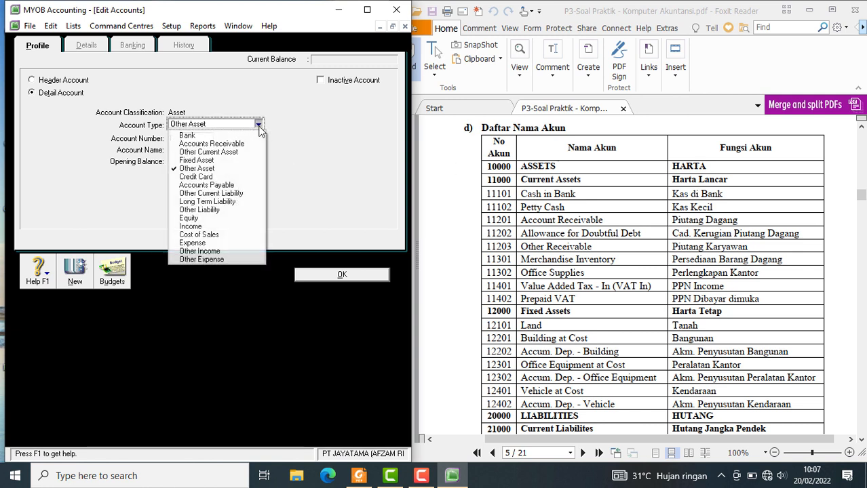
left_click(246, 160)
left_click(192, 139)
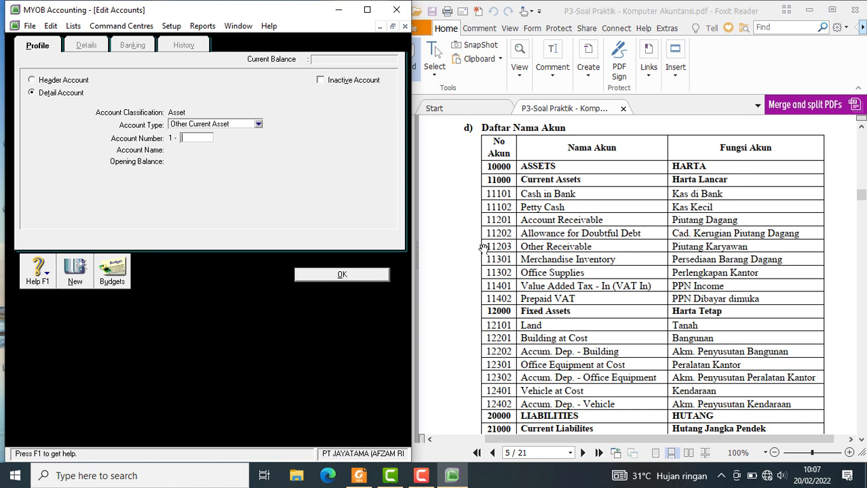
type("1202")
key("Tab")
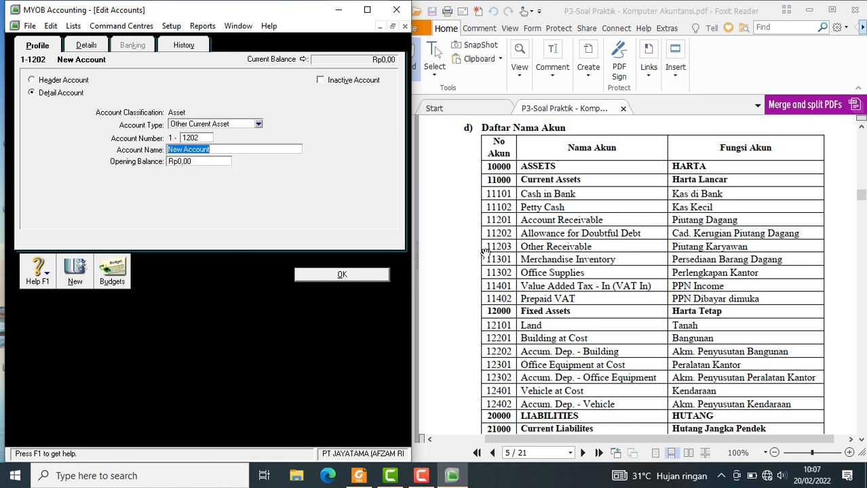
type("Allowance For D")
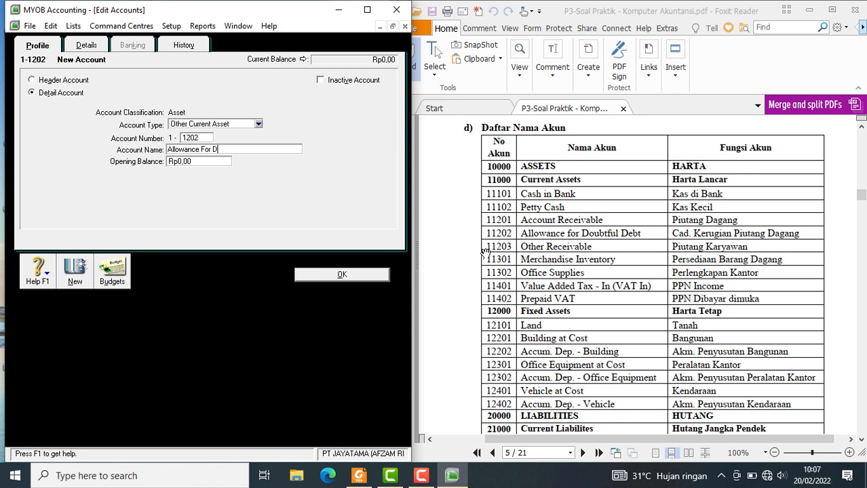
type("oubtful Debt")
left_click(352, 276)
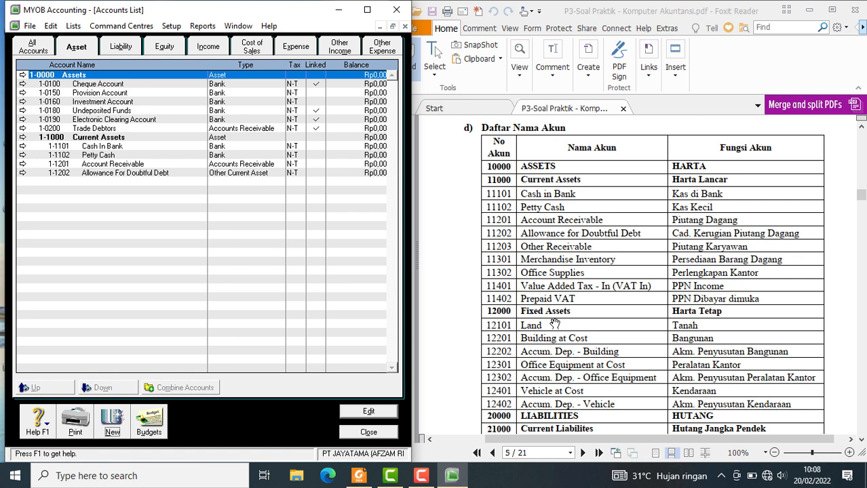
Create an asset header account numbered 1-2000 and named Fixed Assets.
left_click(113, 434)
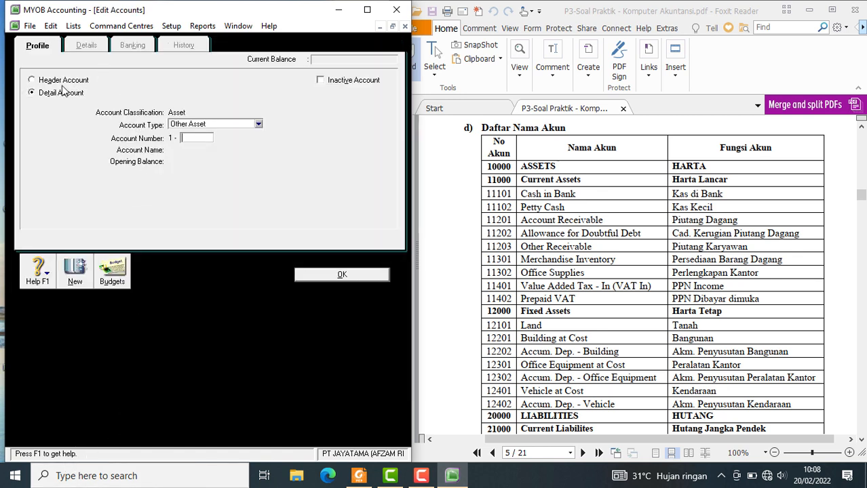
left_click(63, 81)
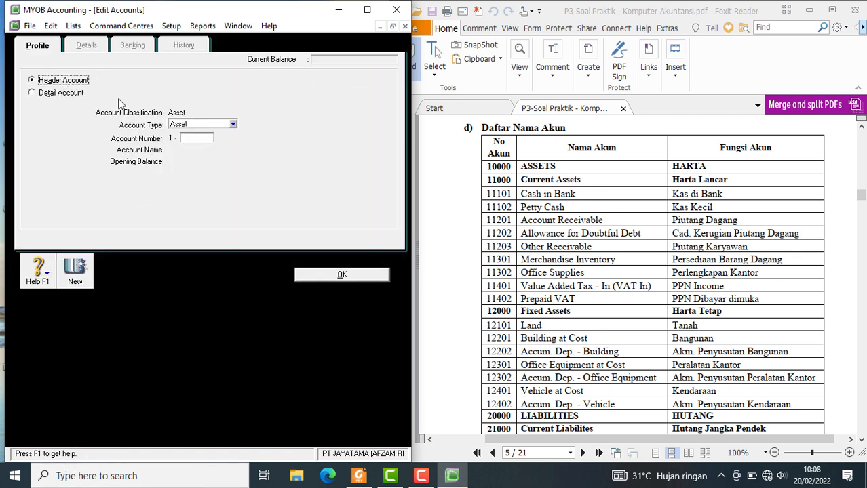
left_click(201, 137)
type("2000")
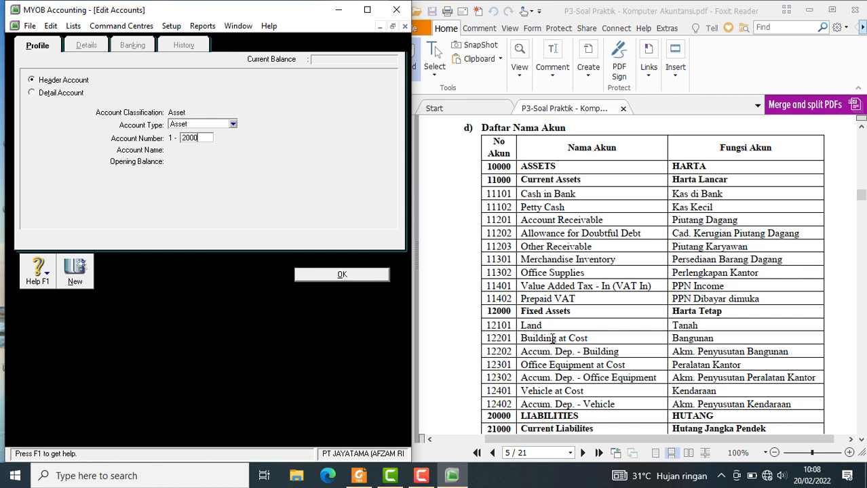
key("Tab")
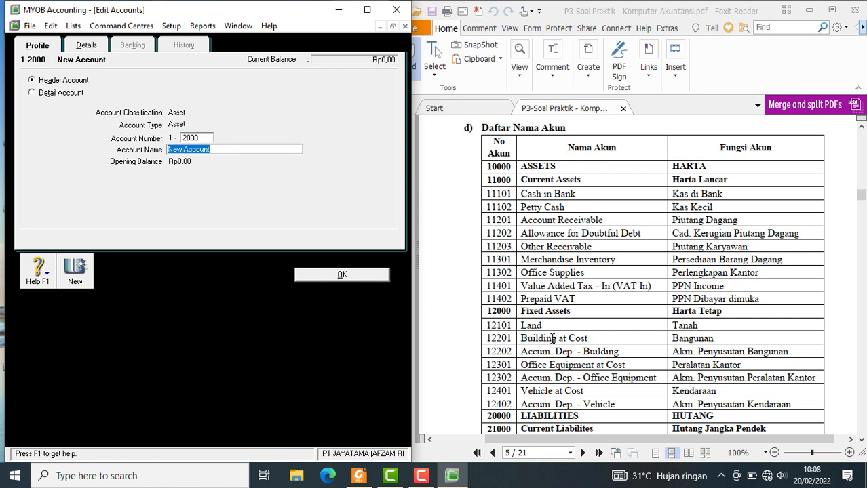
type("Fixed Assets")
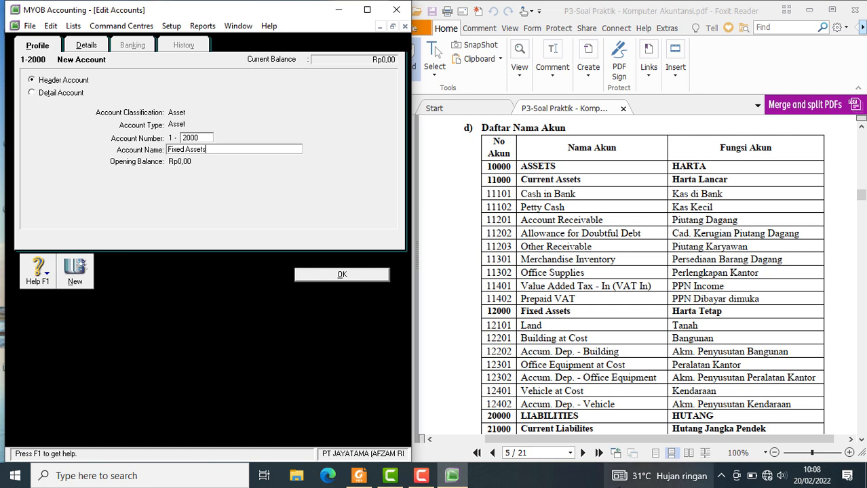
left_click(321, 274)
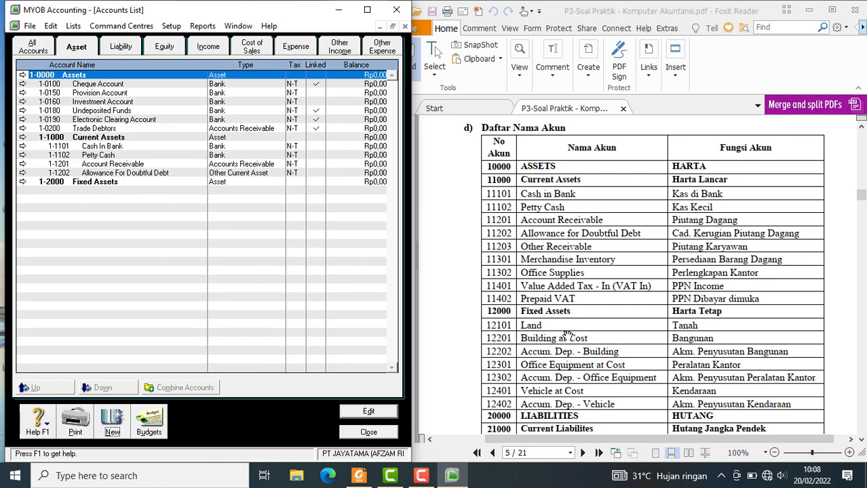
Create a detail account of type Fixed Asset numbered 1-2101 and named Land.
scroll(573, 335, "down", 2)
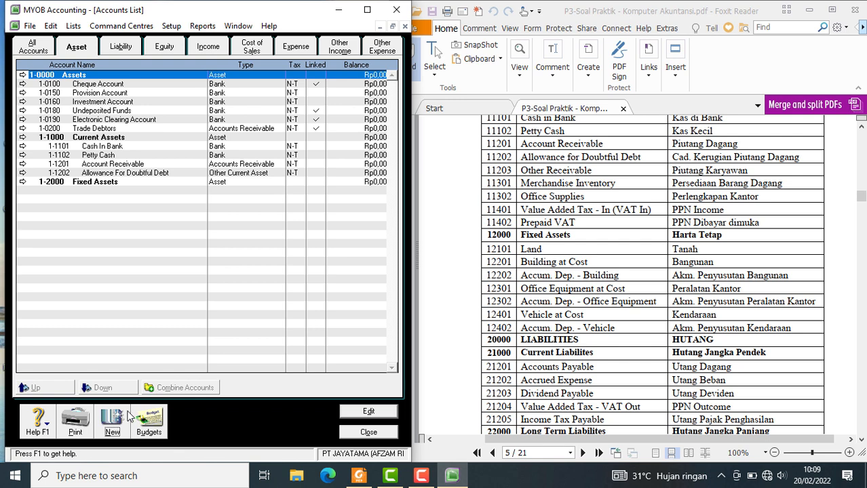
left_click(110, 426)
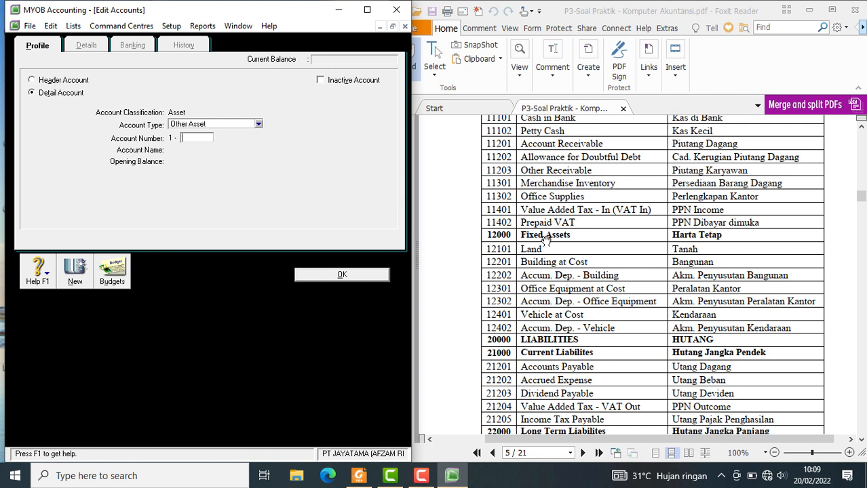
left_click(258, 125)
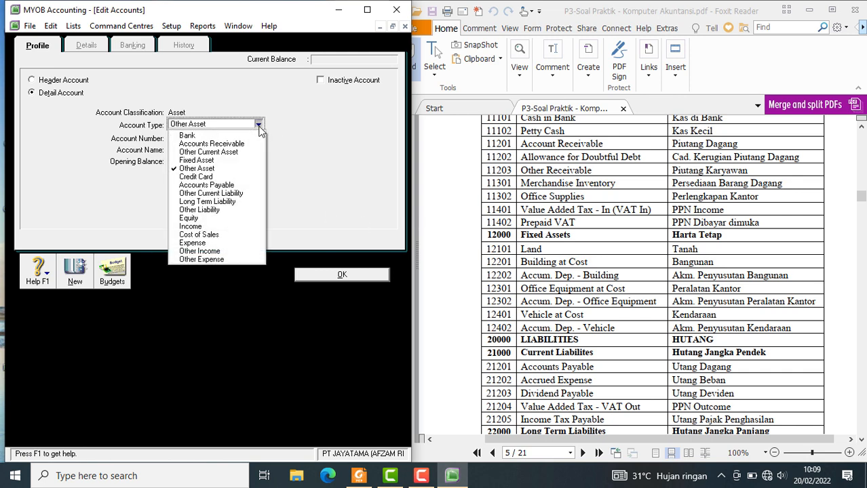
left_click(241, 162)
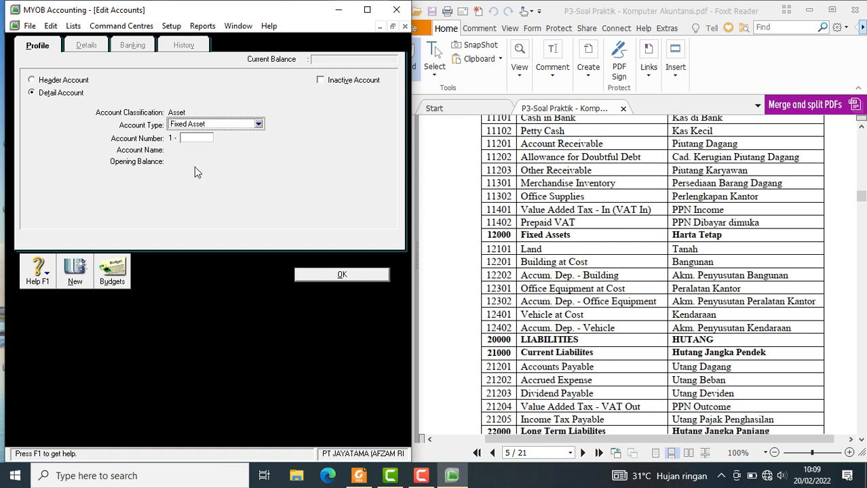
left_click(194, 139)
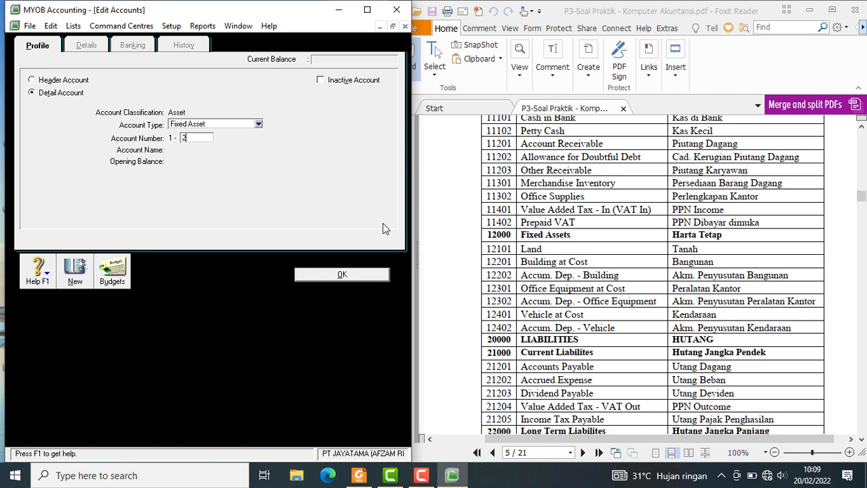
type("2101")
key("Tab")
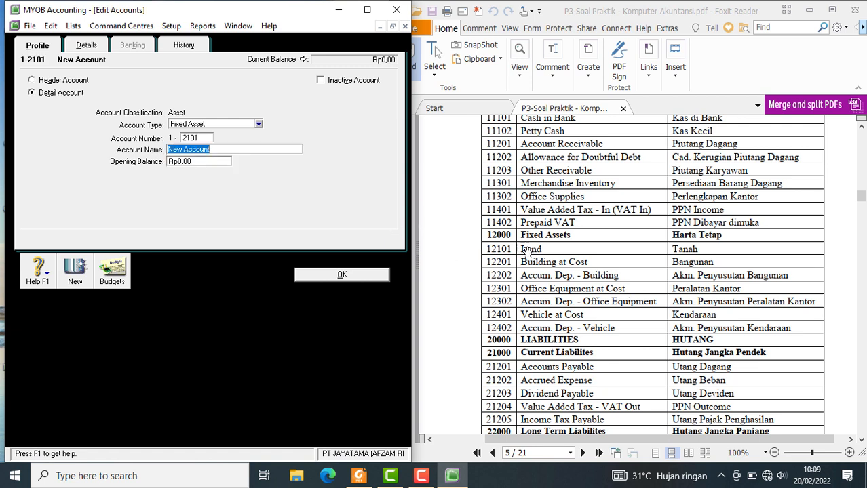
type("La")
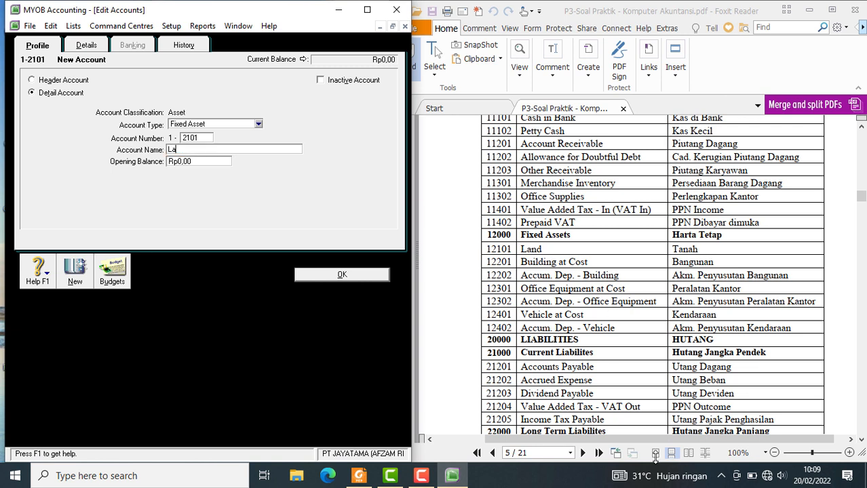
type("nd")
left_click(359, 277)
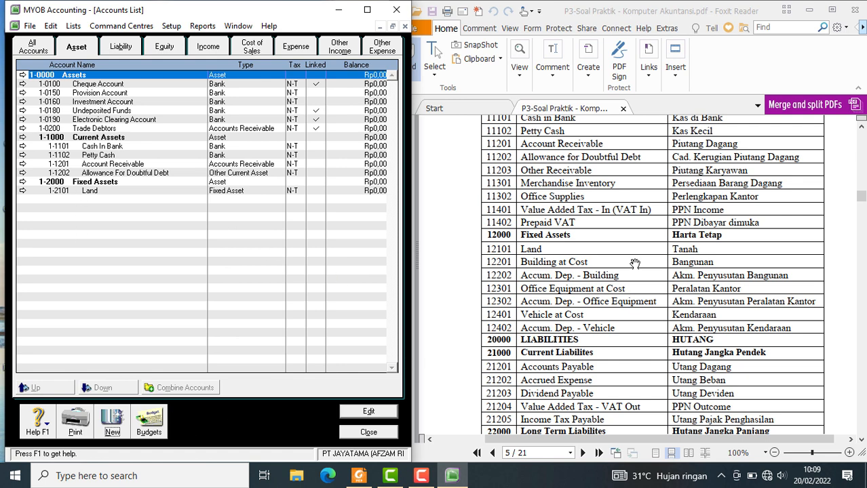
Create a detail account of type Fixed Asset numbered 1-2201 and named Building at Cost.
left_click(106, 421)
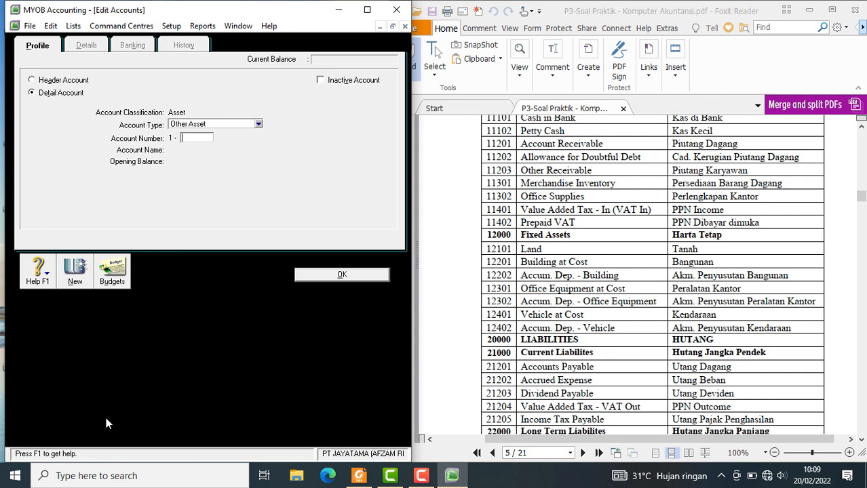
left_click(260, 124)
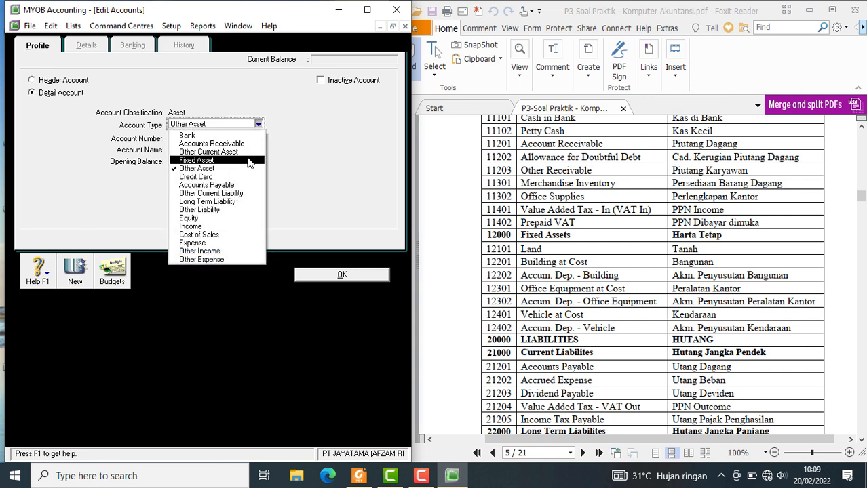
left_click(196, 154)
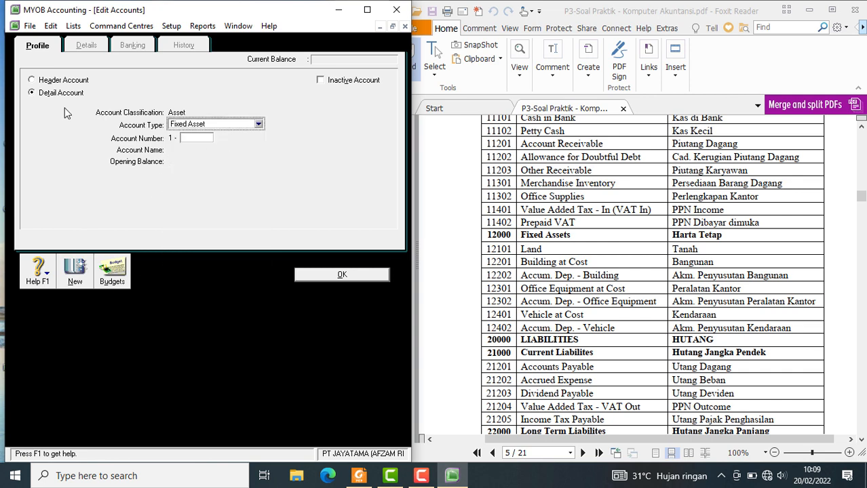
left_click(200, 139)
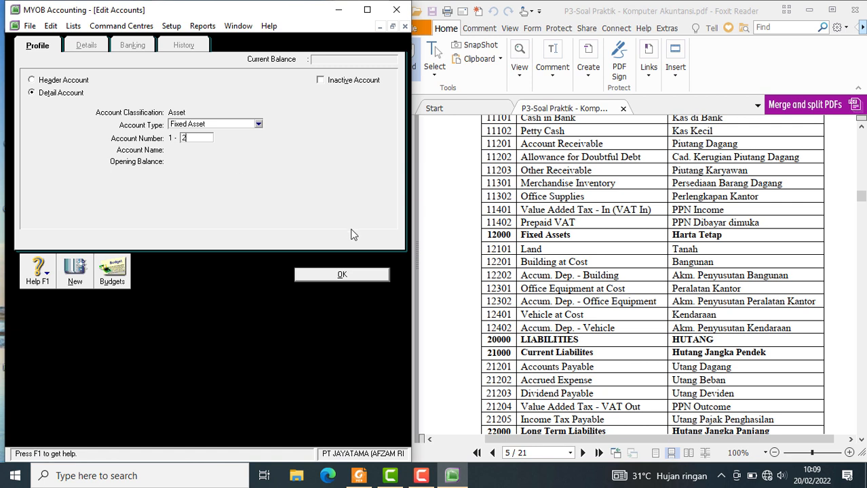
type("2201")
key("Tab")
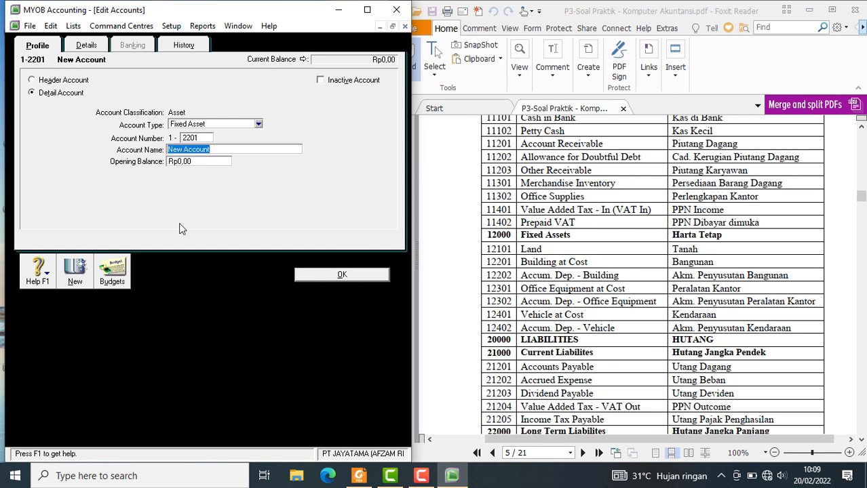
type("Build")
type("Cost")
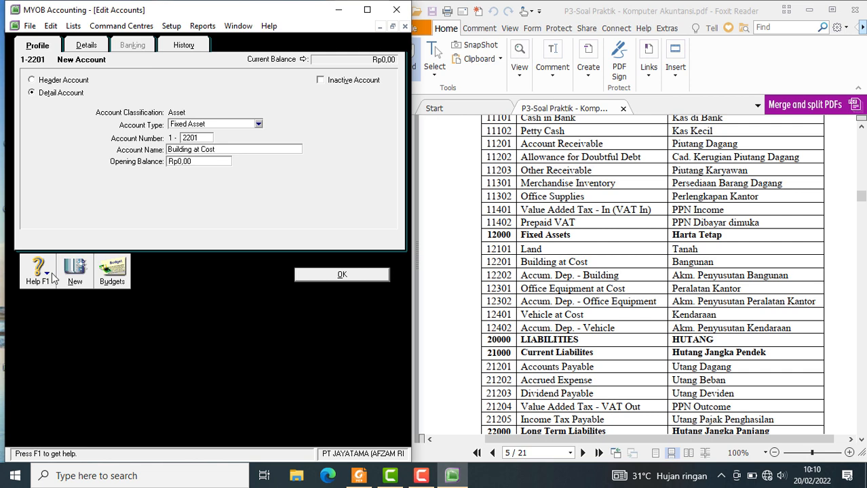
left_click(356, 275)
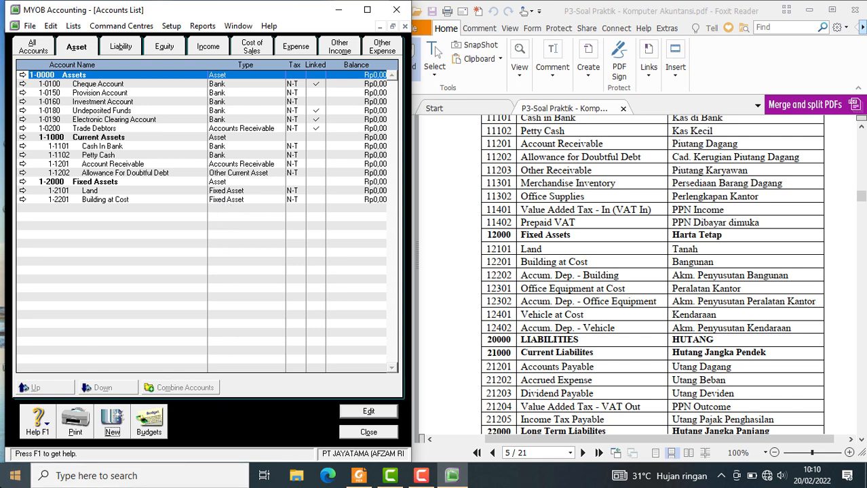
Among the liability accounts, create a header account numbered 2-1000 and named Current Liabilities.
left_click(136, 49)
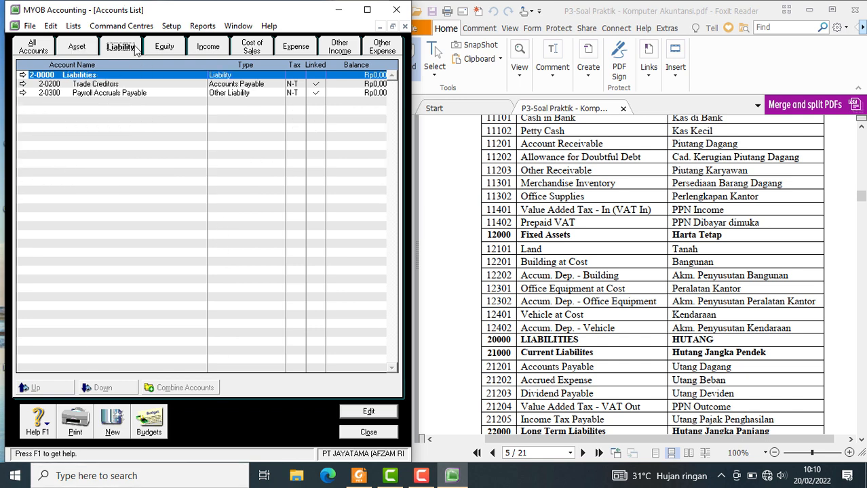
scroll(606, 334, "down", 3)
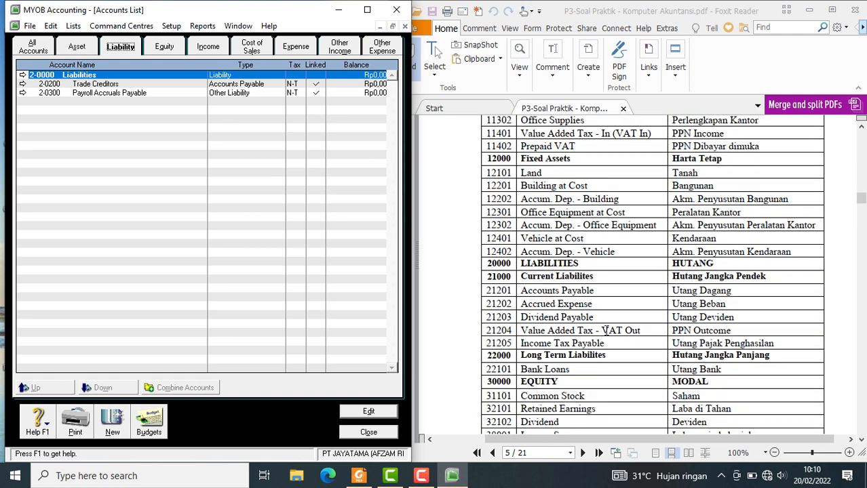
scroll(606, 333, "down", 1)
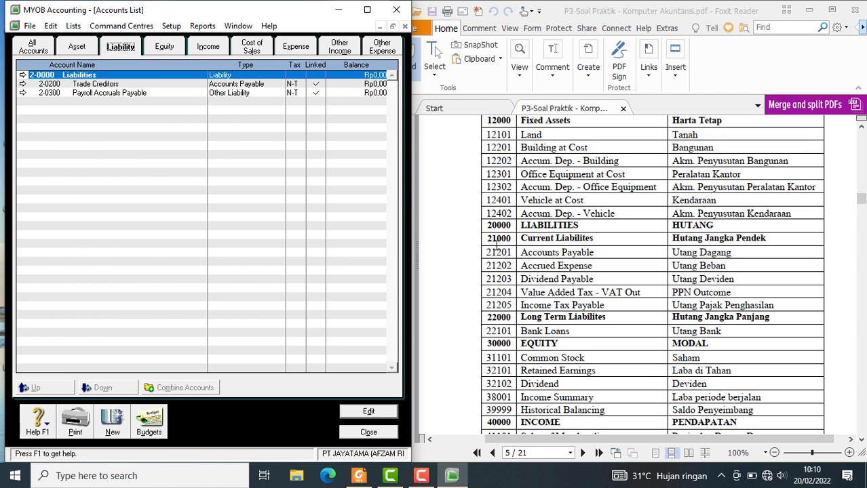
scroll(556, 245, "down", 1)
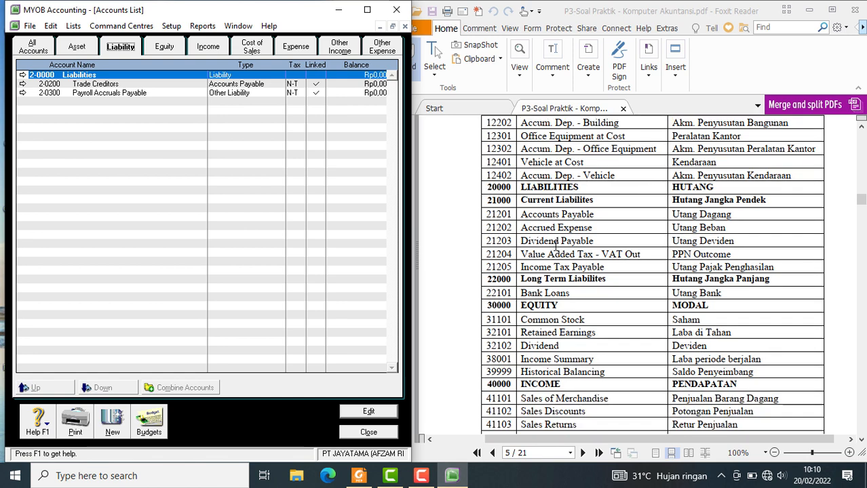
left_click(111, 427)
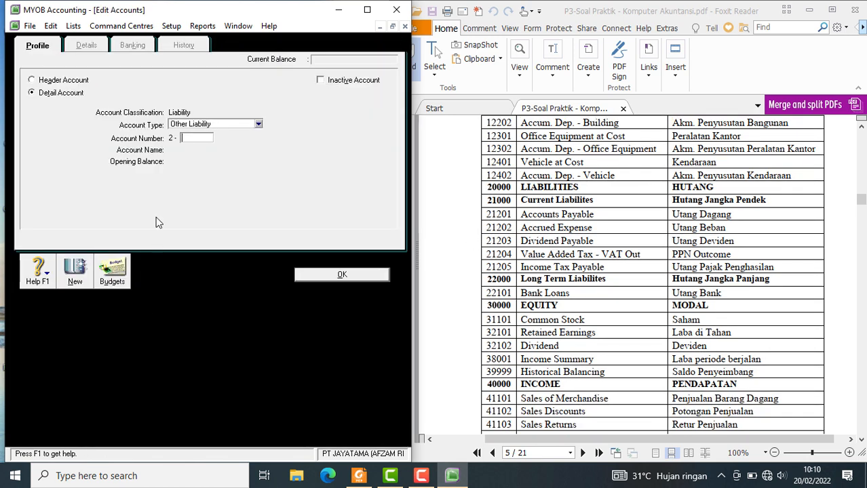
left_click(49, 82)
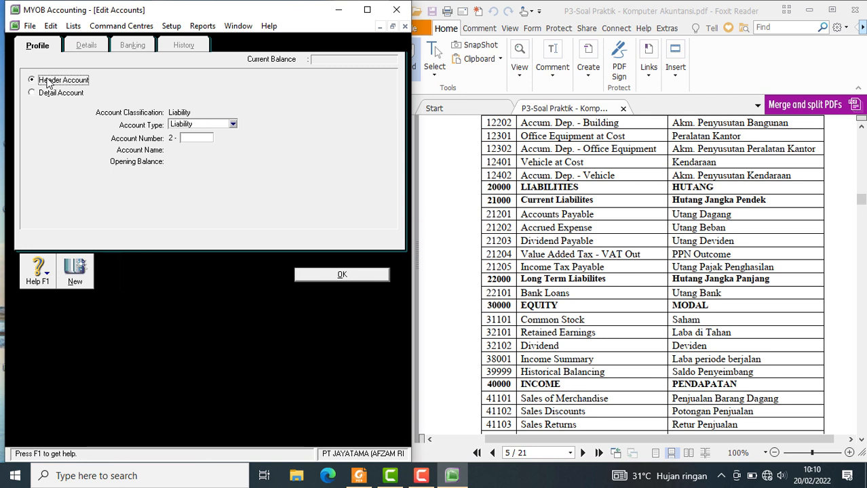
left_click(194, 139)
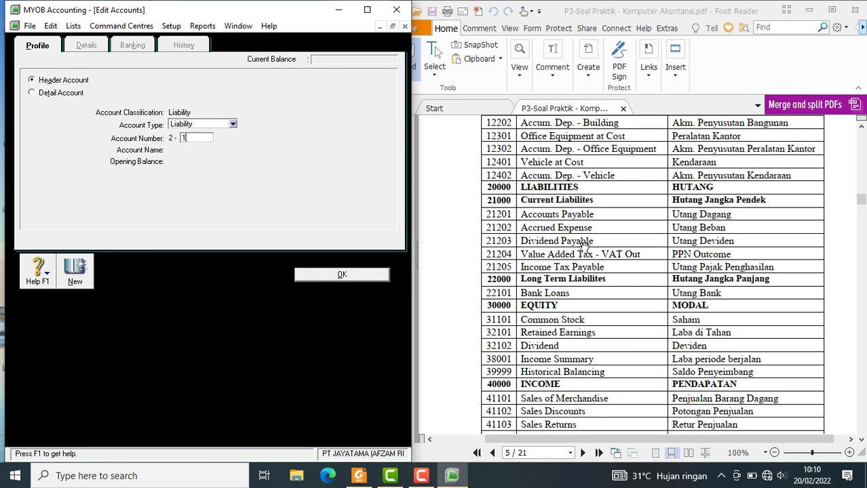
type("1000")
key("Tab")
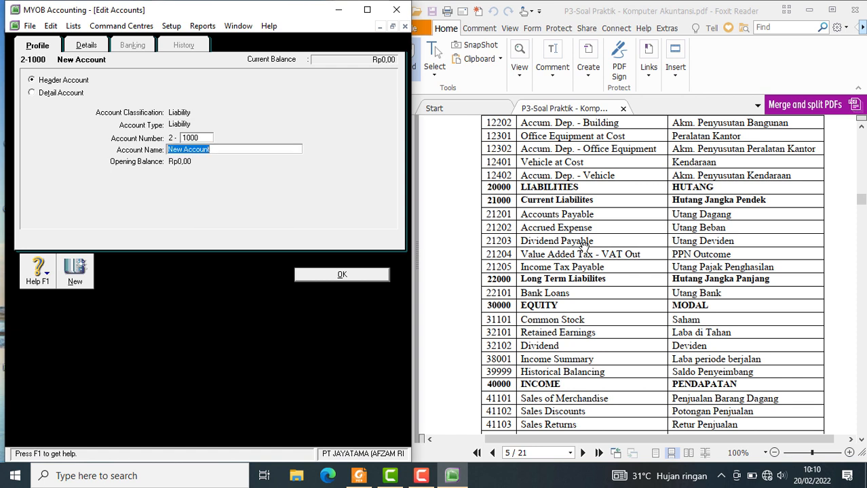
type("Current Liabilities")
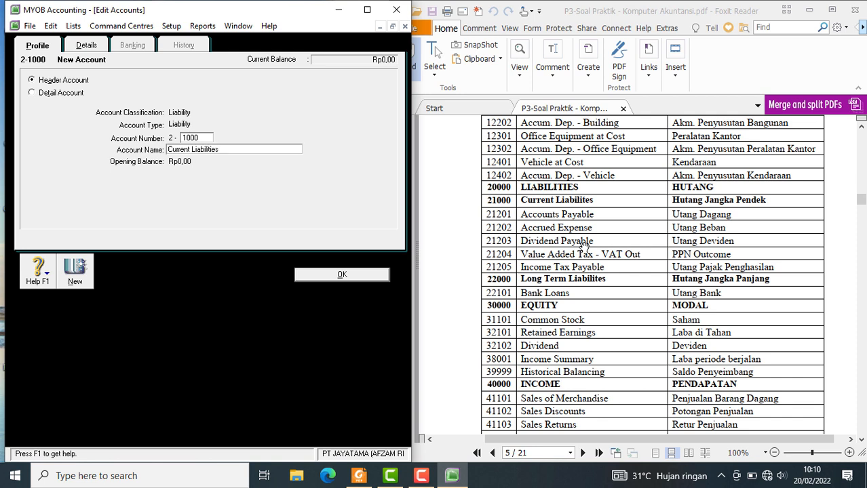
left_click(316, 274)
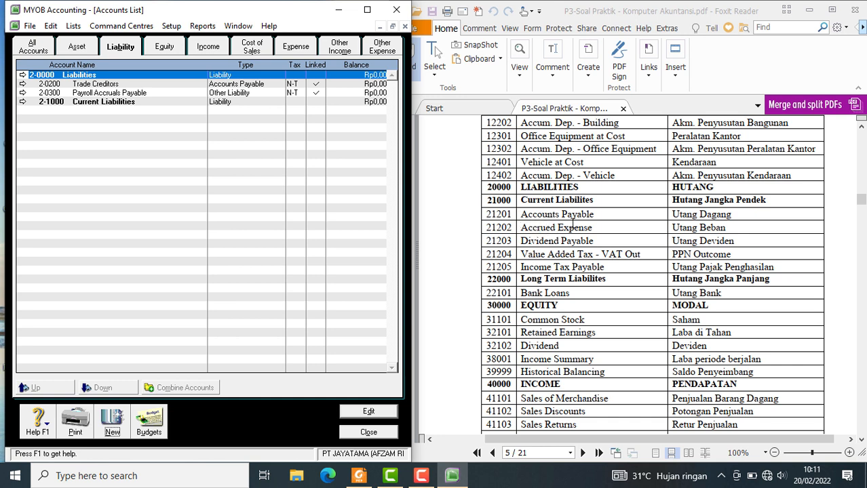
Create a detail account of type Accounts Payable numbered 2-1201 and named Accounts Payable.
left_click(117, 422)
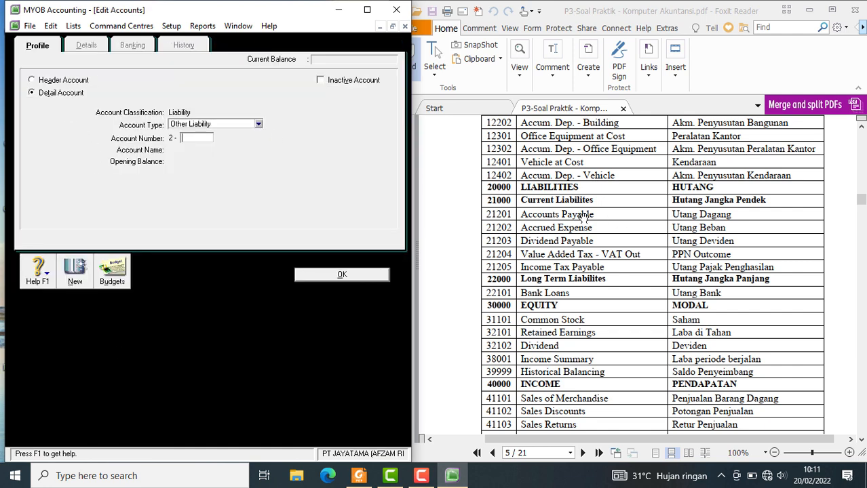
left_click(258, 124)
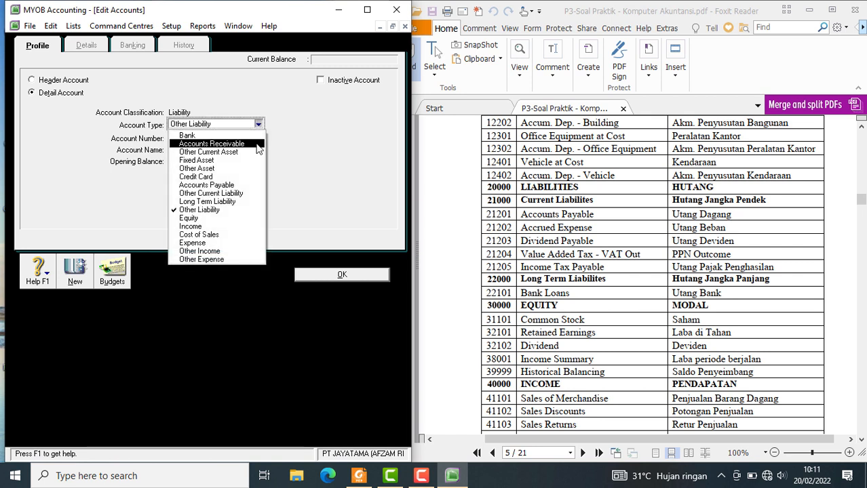
left_click(216, 185)
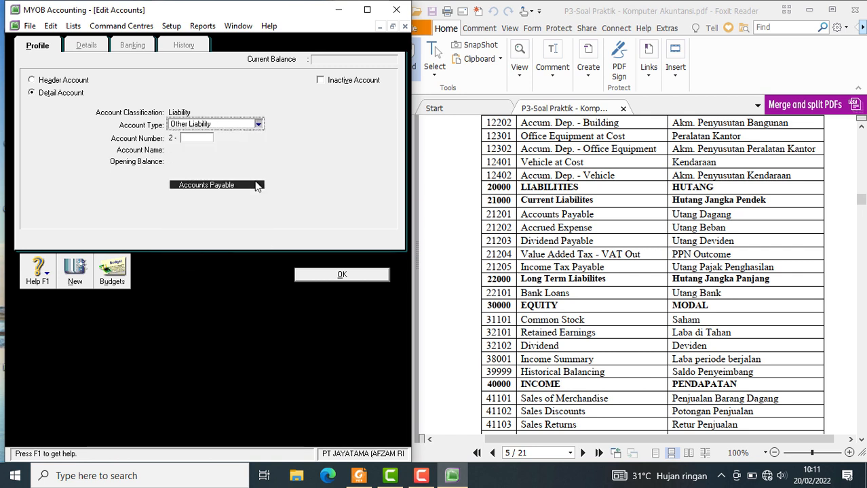
left_click(207, 137)
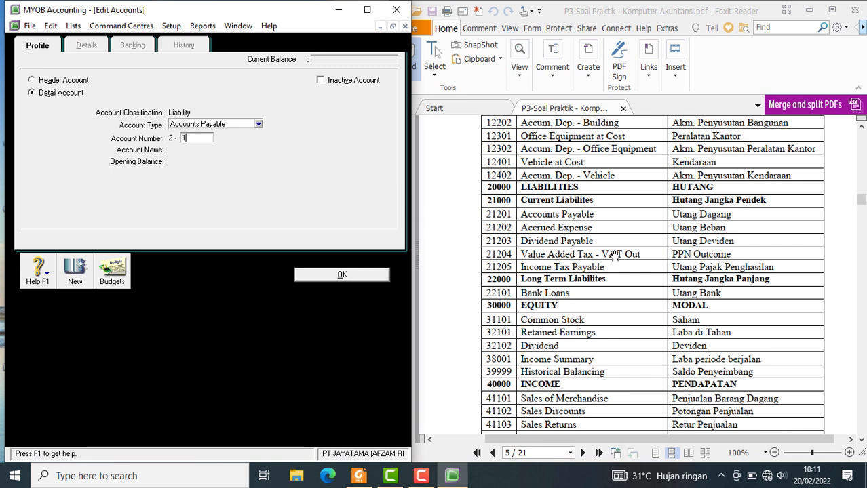
type("1201")
key("Tab")
type("A")
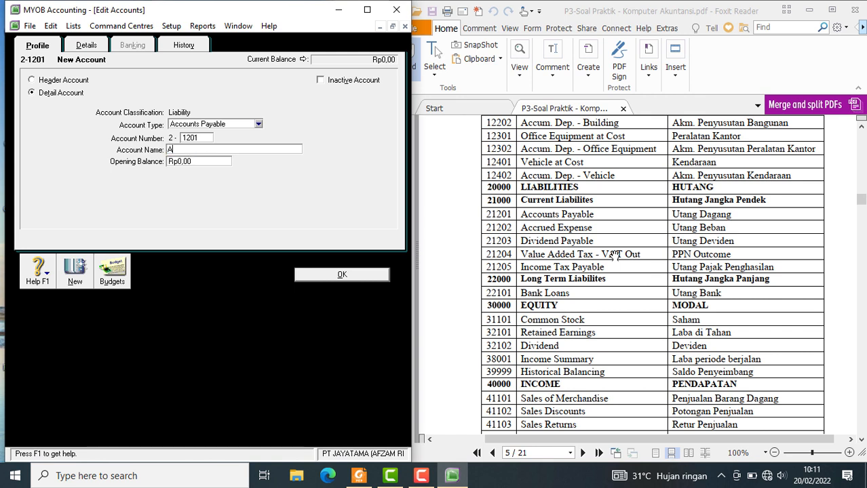
type("ccounts Payable")
left_click(193, 149)
type("s Payable")
left_click(338, 275)
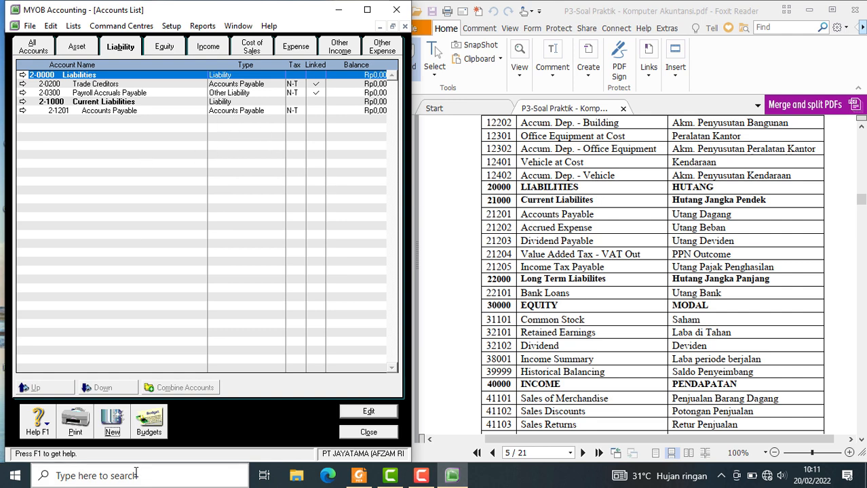
Create a detail account of type Other Current Liability numbered 2-1202 and named Accrued Payable.
left_click(112, 426)
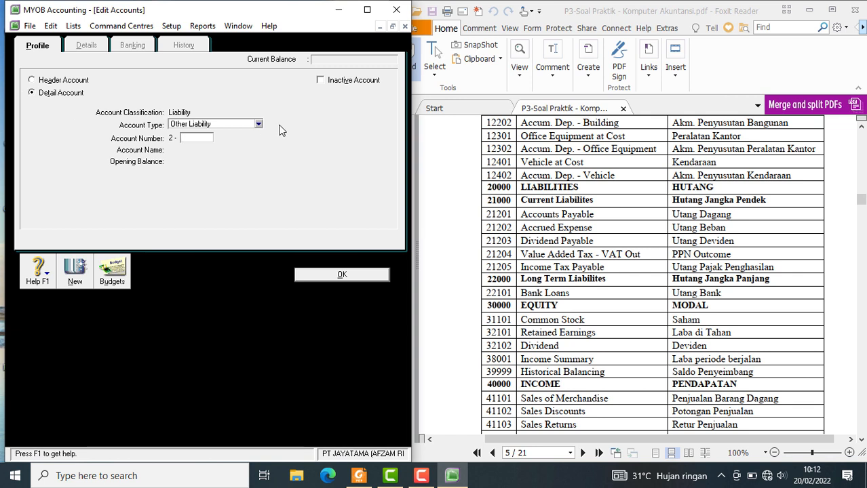
left_click(258, 124)
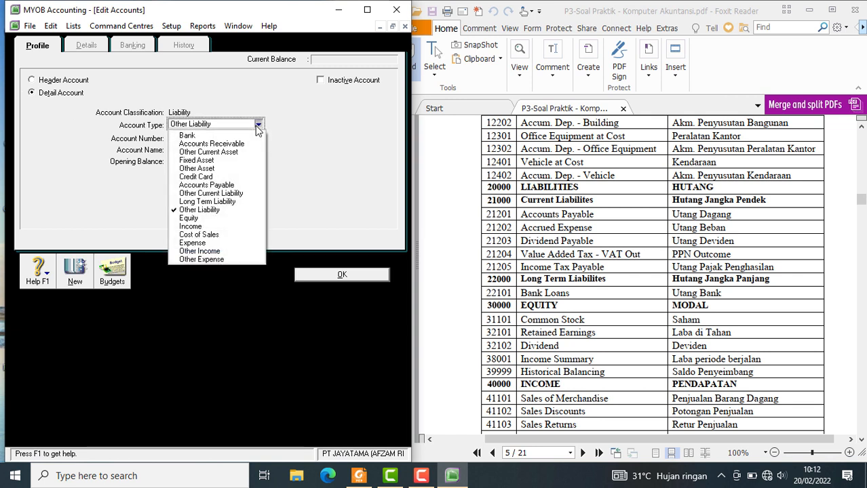
left_click(254, 195)
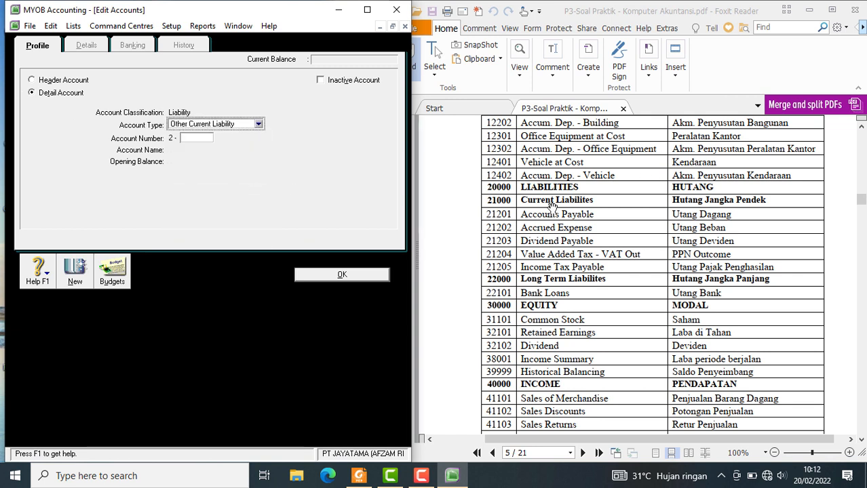
left_click(203, 138)
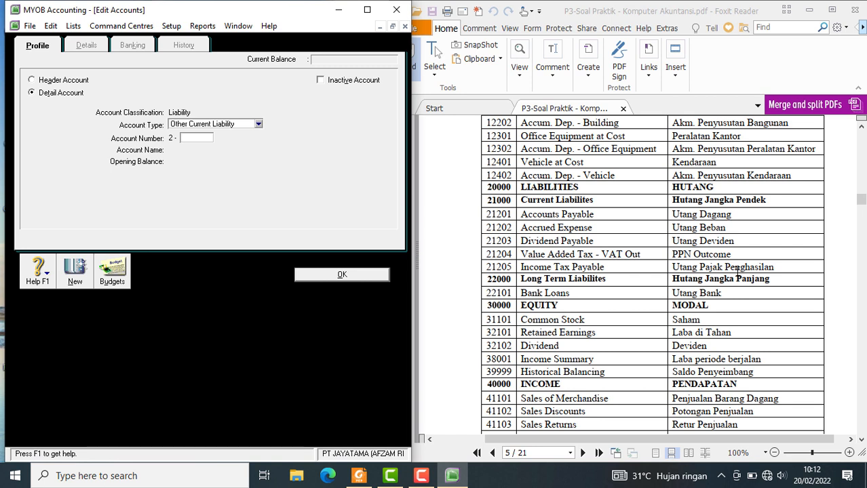
type("1202")
key("Tab")
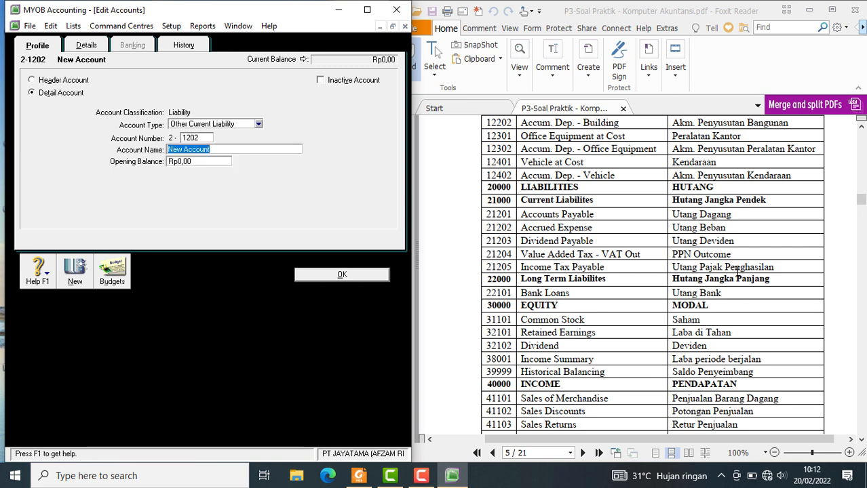
type("Accrued Payable")
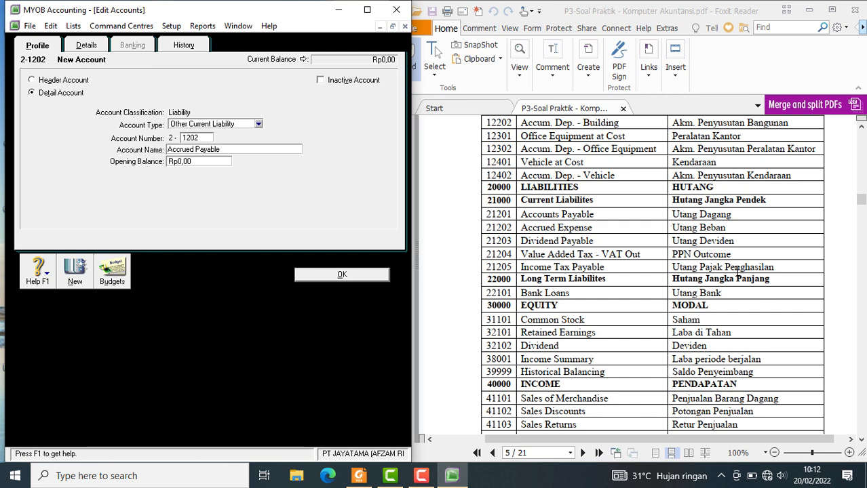
left_click(373, 276)
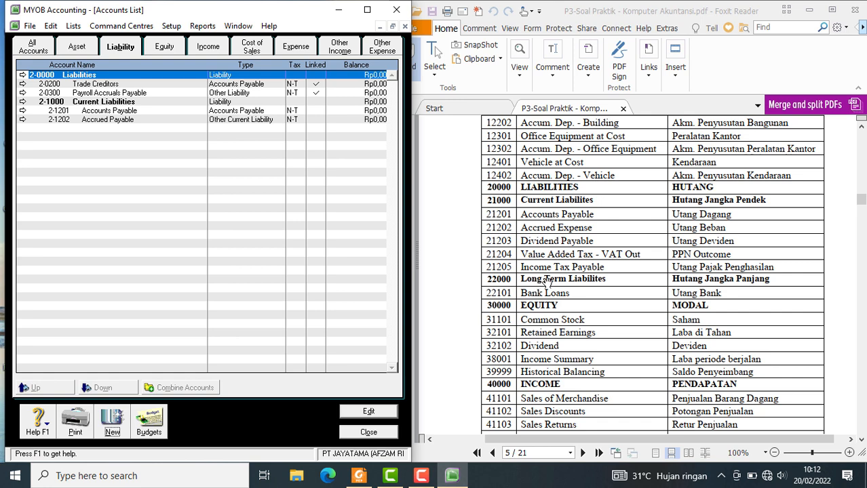
Create a liability header account numbered 2-2000 and named Long Term Liabilites.
left_click(111, 426)
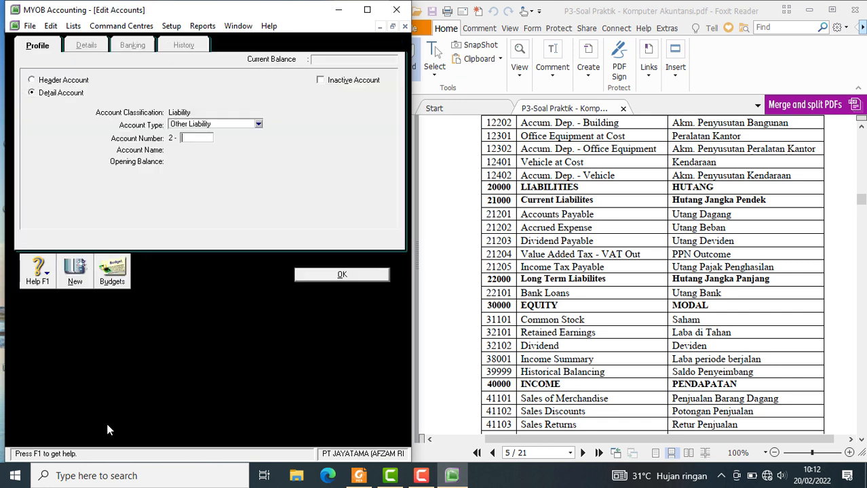
left_click(70, 81)
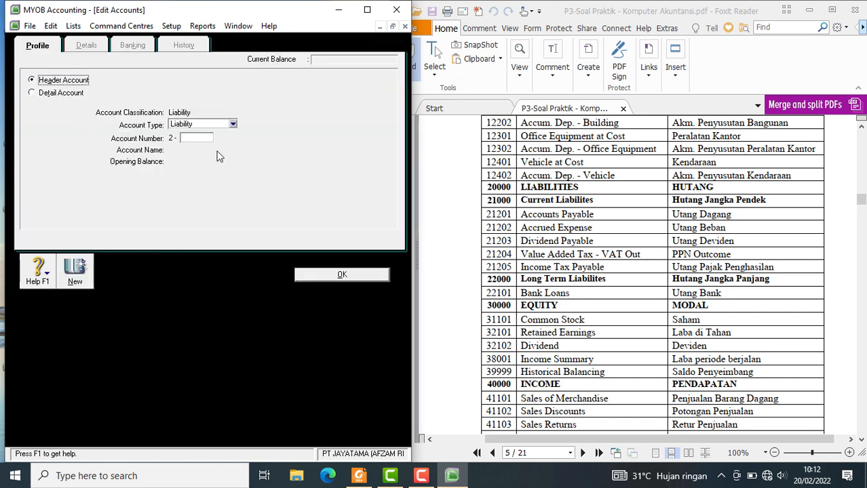
left_click(199, 137)
type("2000")
key("Tab")
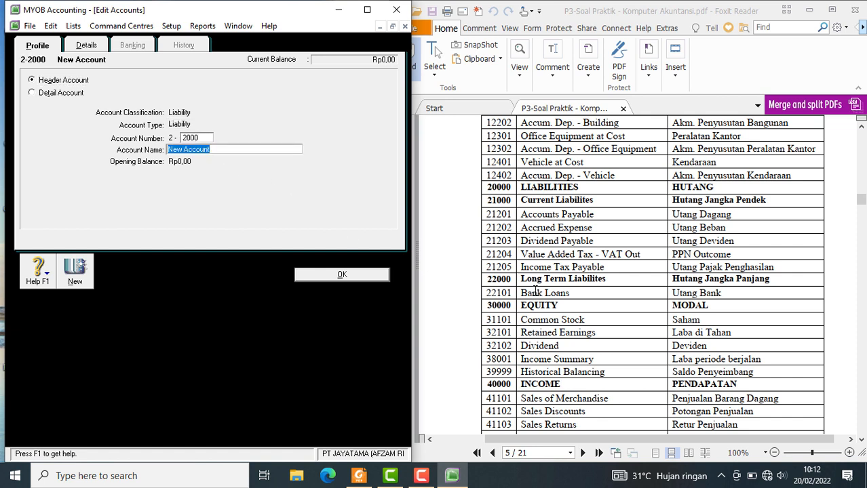
type("Long Term Liabilit")
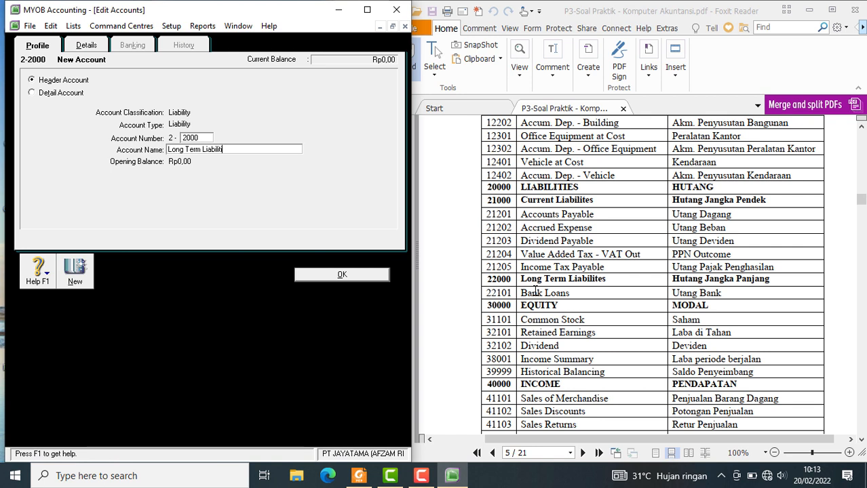
type("es")
left_click(314, 276)
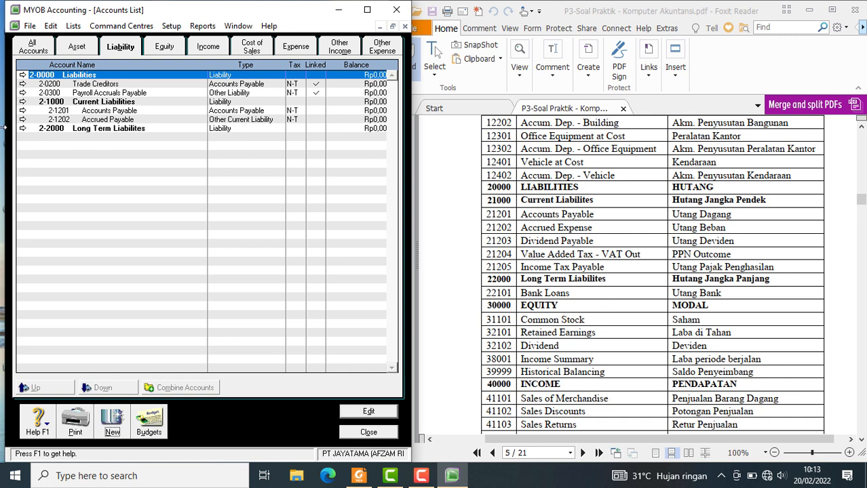
Correct the name of header account 2-2000 to Long Term Liabilities.
left_click(30, 136)
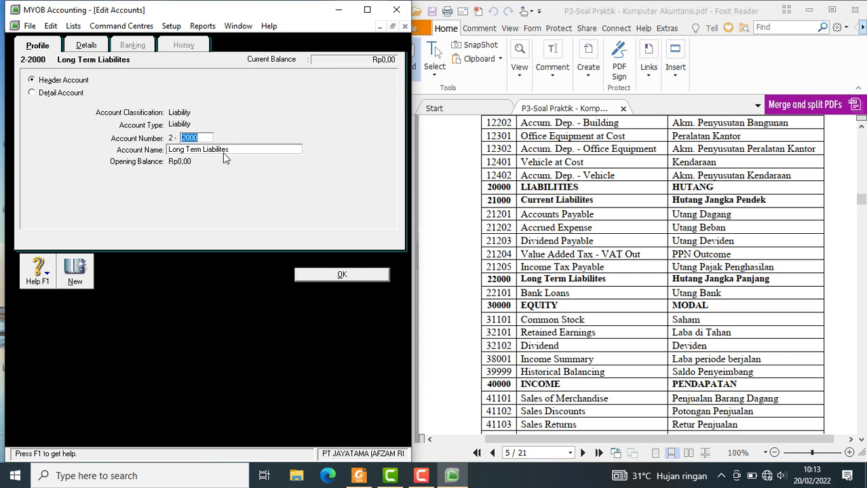
left_click(224, 150)
left_click(224, 150)
type("i")
left_click(322, 279)
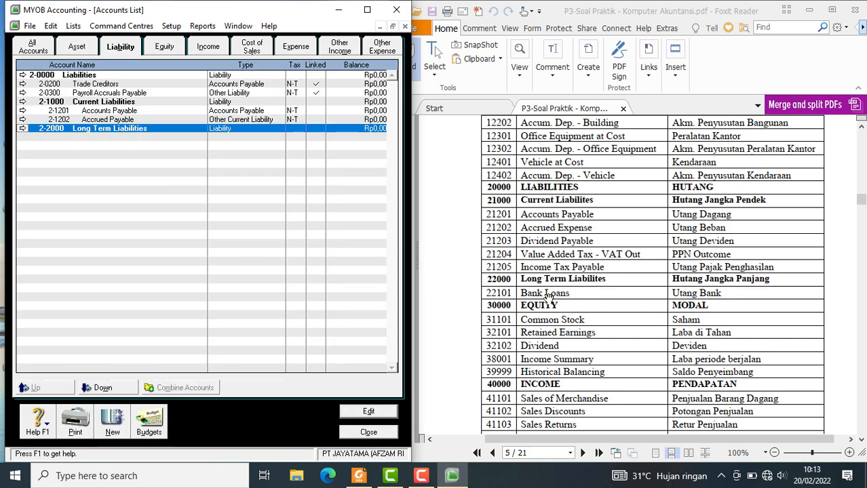
Create a detail account of type Long Term Liability numbered 2-2101 and named Bank Loans.
left_click(113, 426)
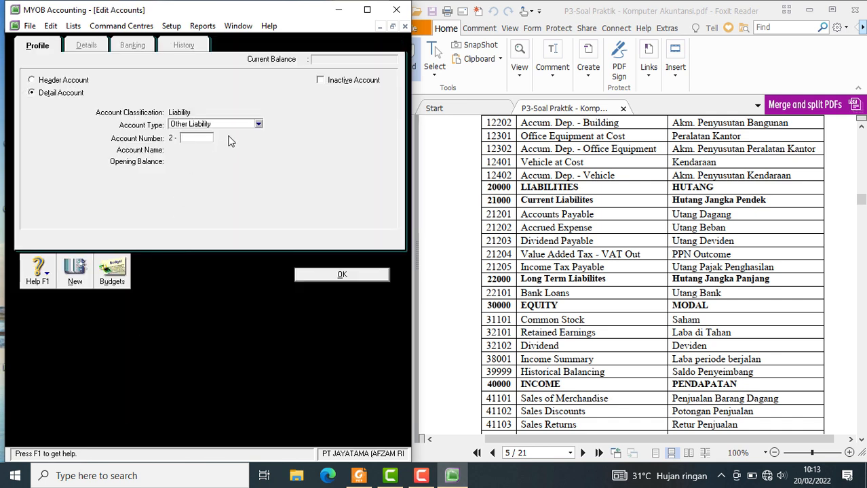
left_click(259, 124)
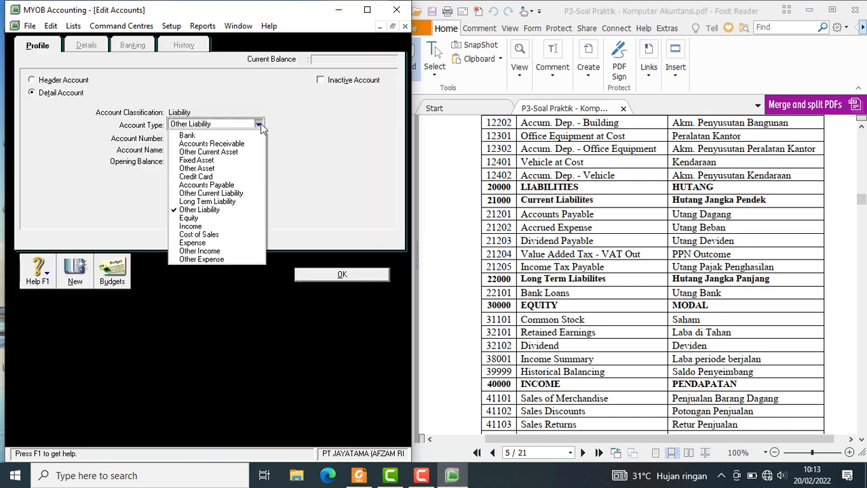
left_click(256, 203)
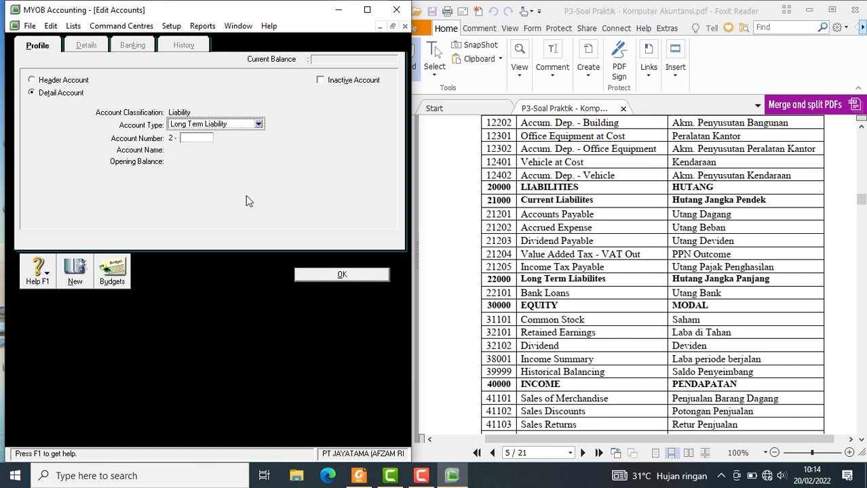
left_click(203, 140)
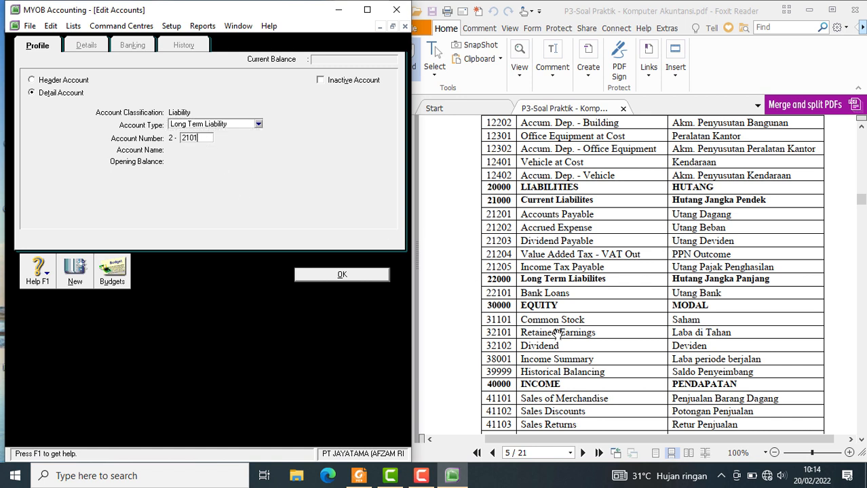
key("Tab")
type("Ban")
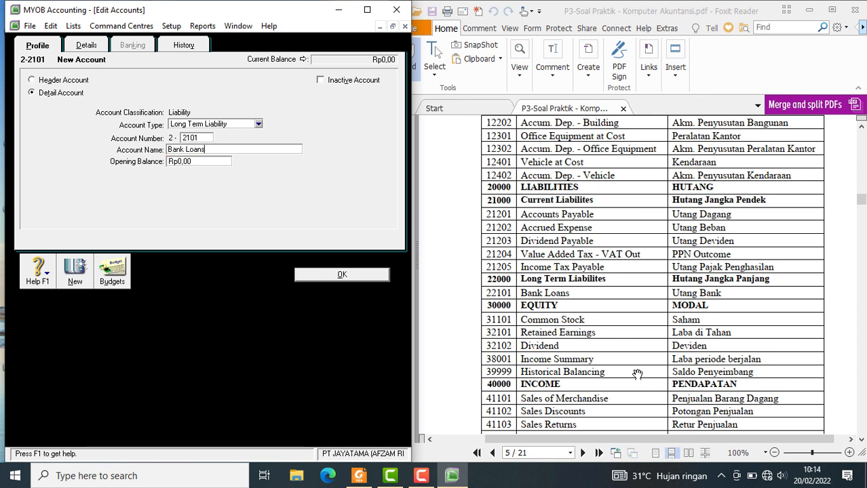
left_click(366, 275)
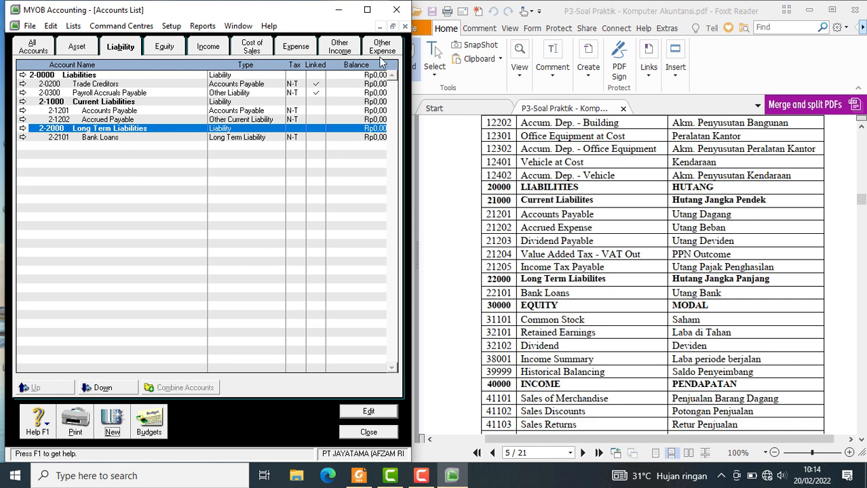
Among the equity accounts, create a detail account numbered 3-1101 and named Common Stock.
left_click(164, 48)
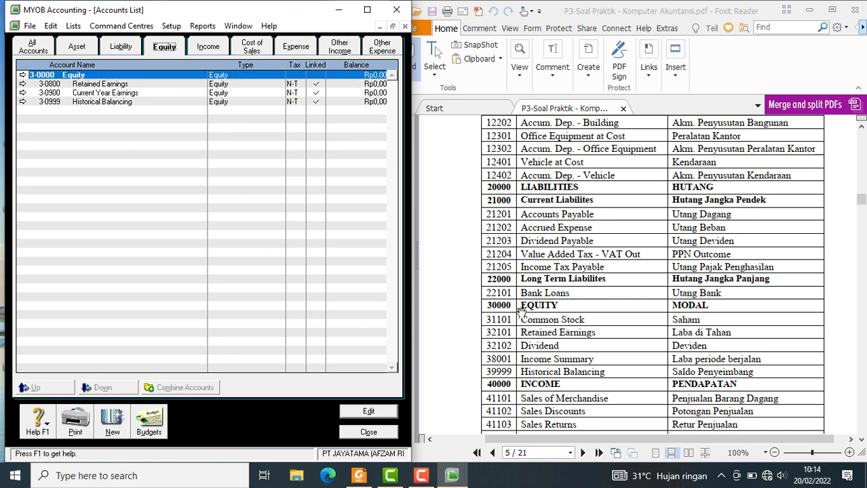
scroll(590, 264, "down", 3)
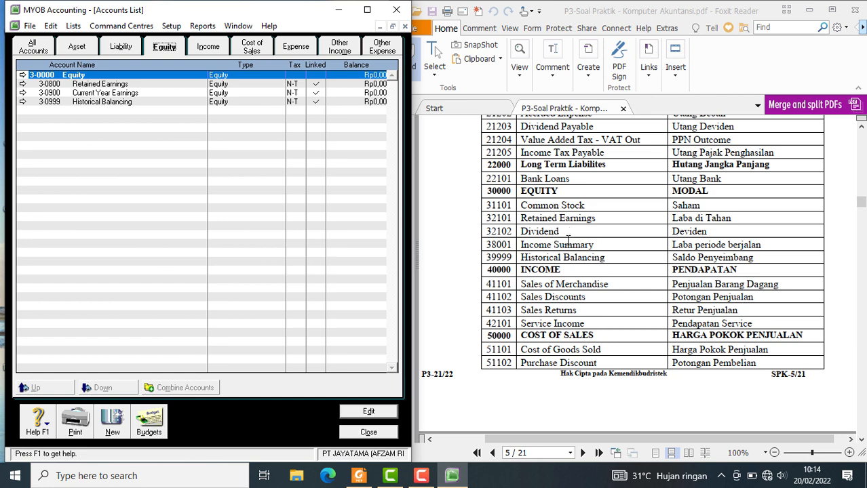
scroll(567, 238, "down", 1)
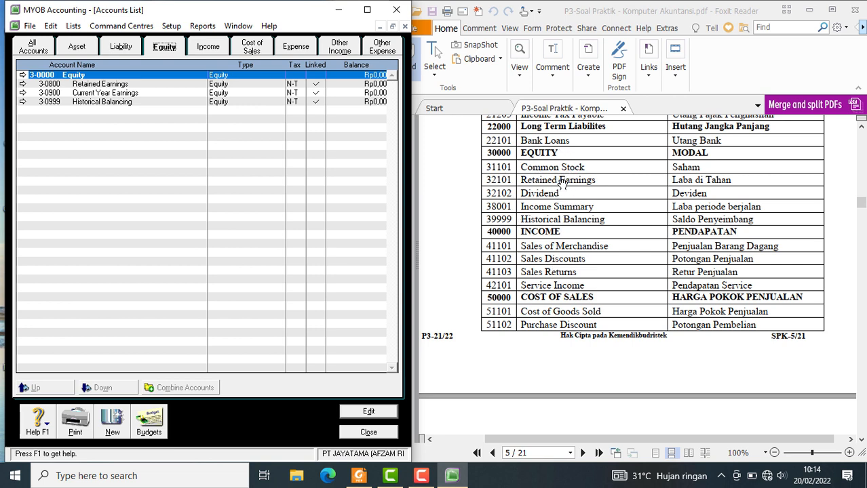
left_click(120, 425)
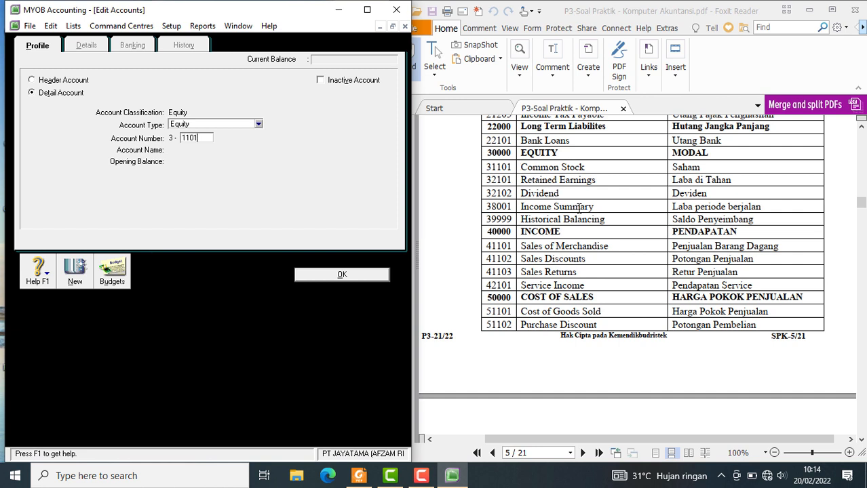
key("Tab")
type("C")
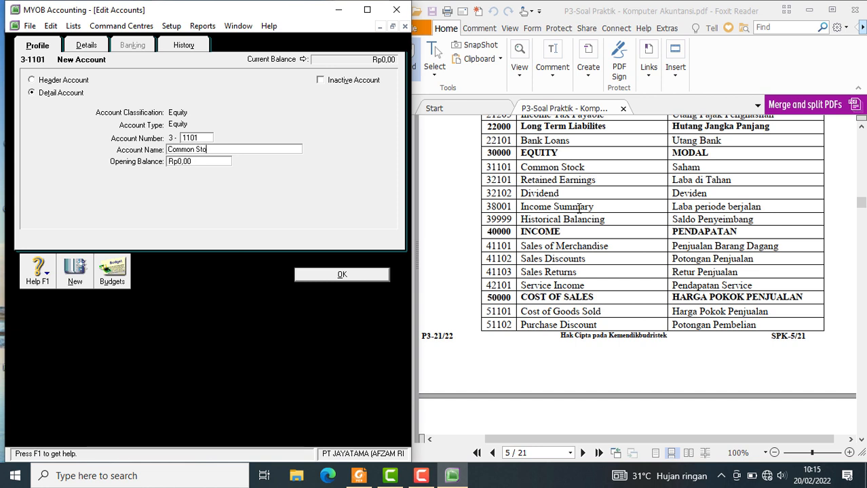
left_click(359, 277)
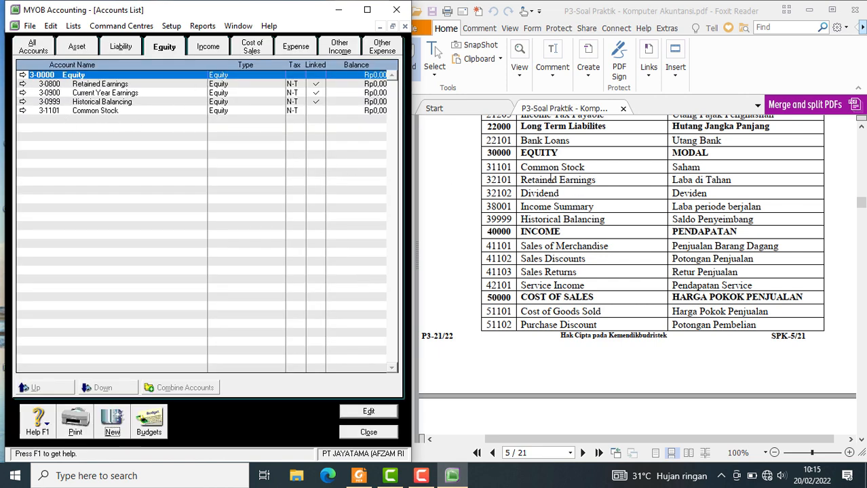
Change the account number of the Retained Earnings equity account to 3-2101.
left_click(95, 84)
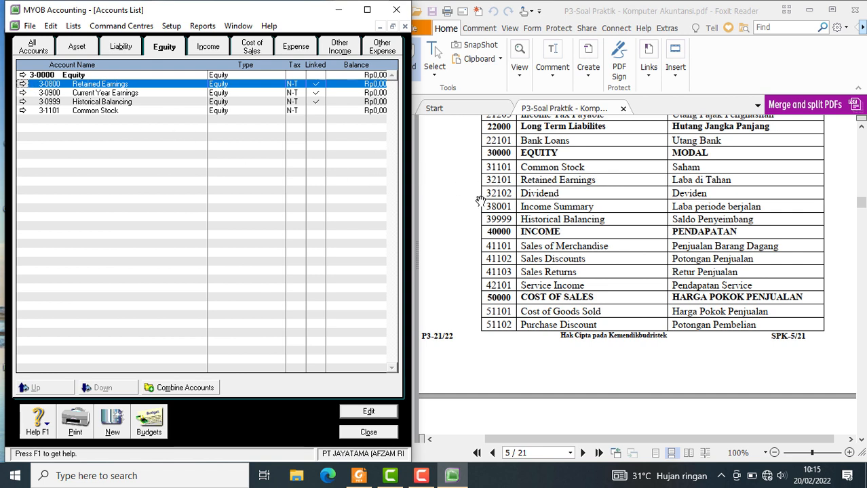
left_click(23, 84)
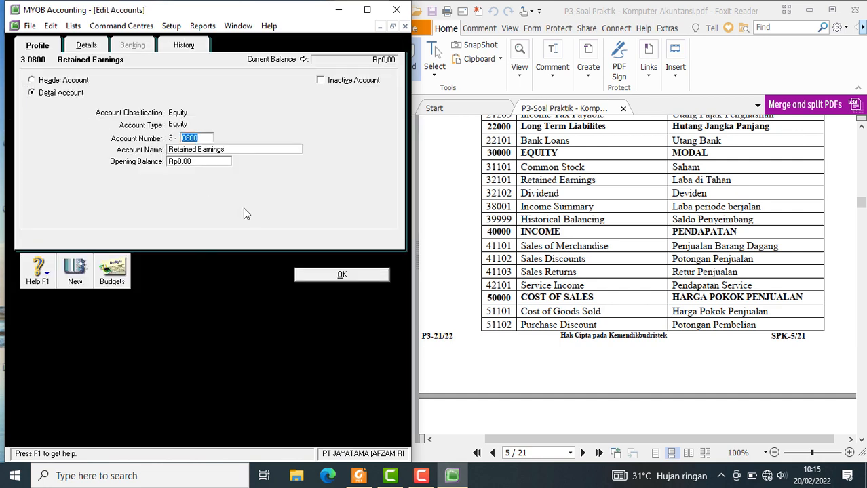
type("3")
left_click(332, 274)
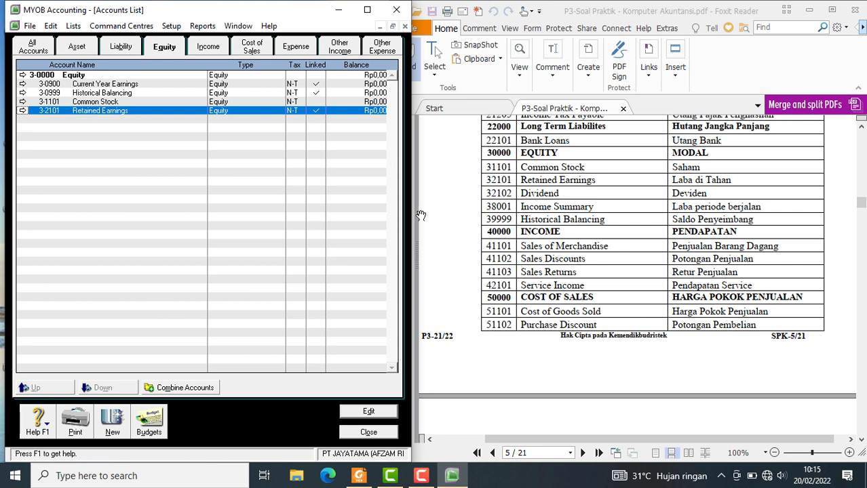
Create a detail equity account numbered 3-2102 and named Dividend.
left_click(112, 420)
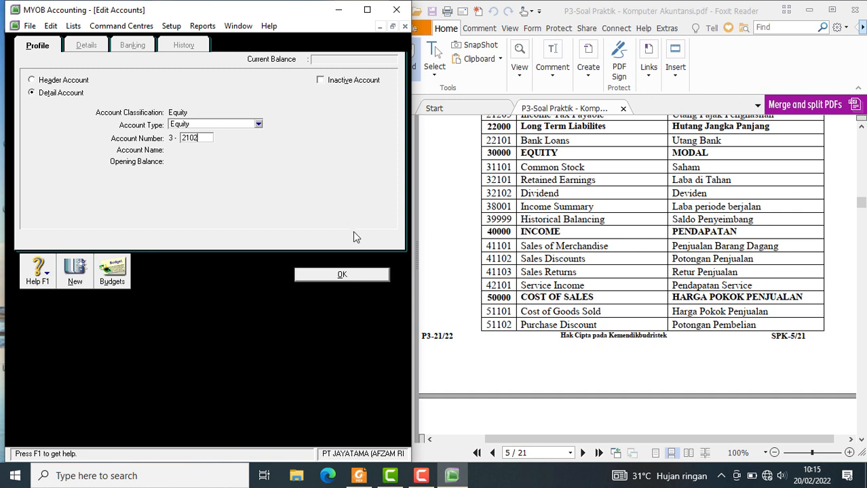
key("Tab")
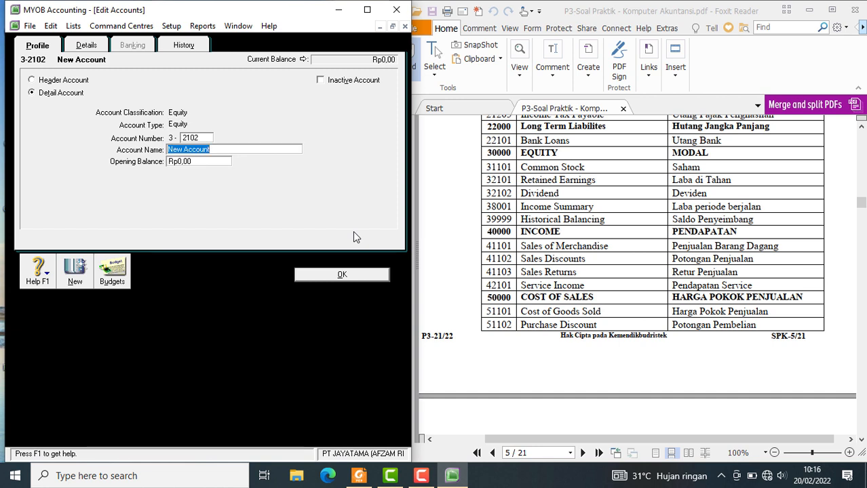
type("Dividend")
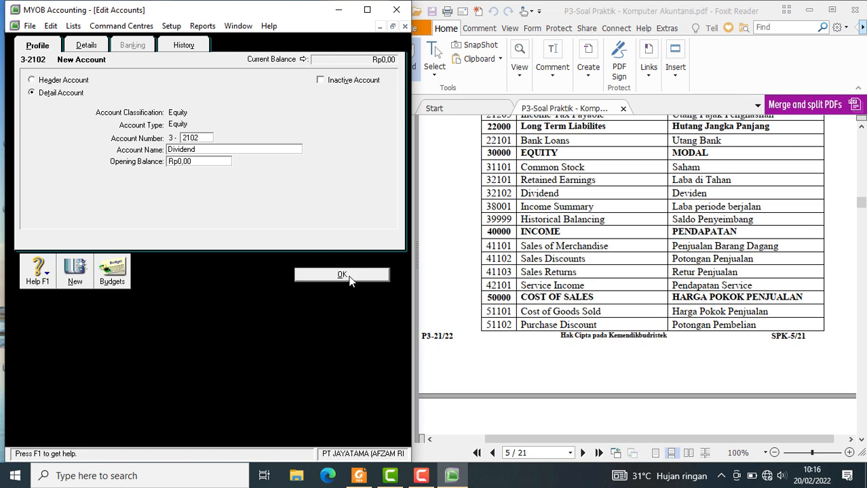
left_click(349, 275)
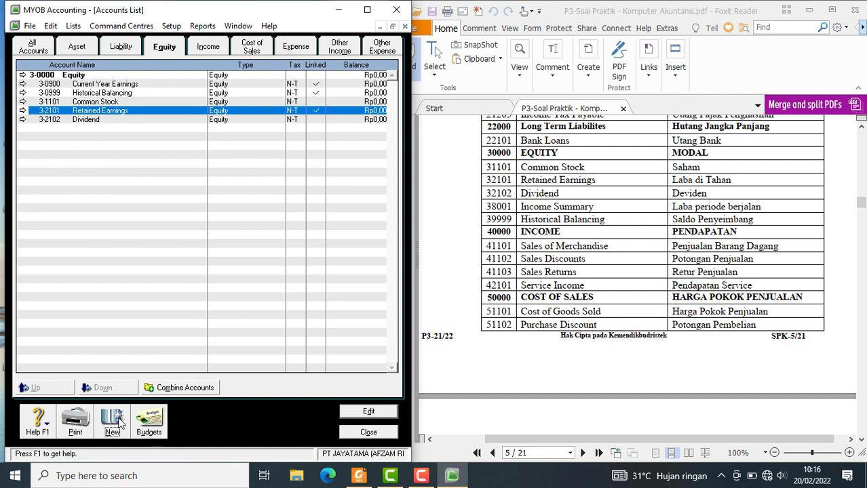
Create a detail equity account numbered 3-8001 and named Income Summary.
left_click(119, 423)
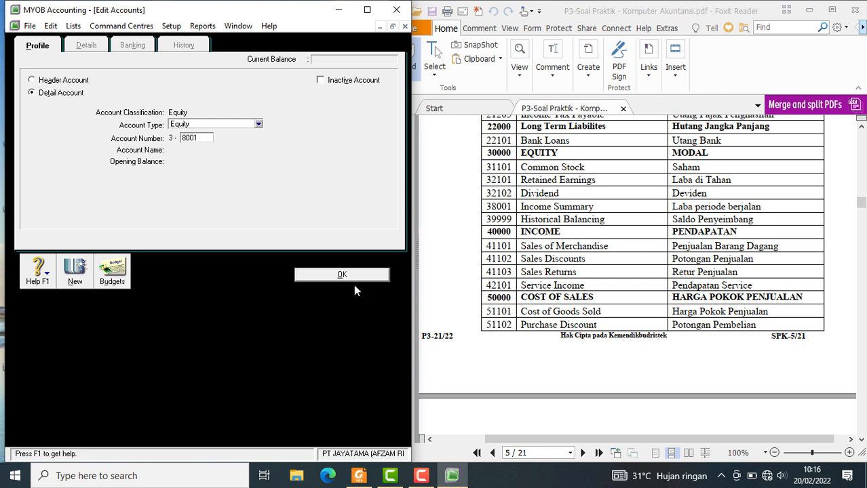
key("Tab")
type("I")
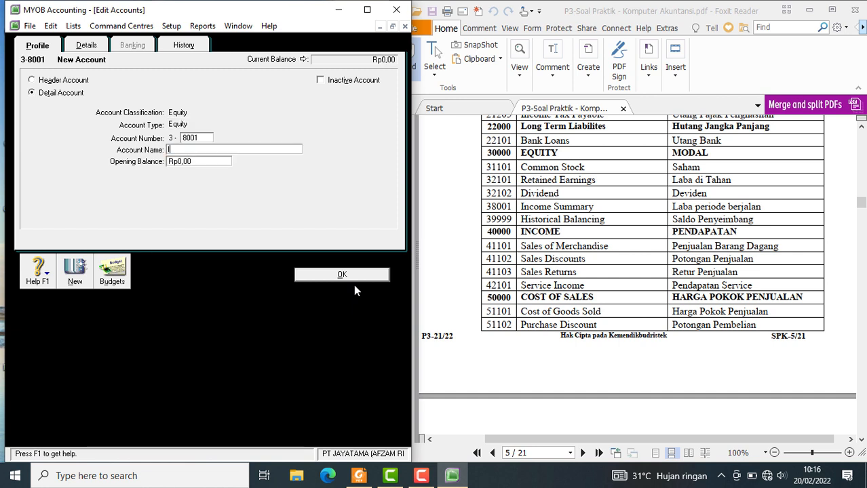
type("ncome Summary")
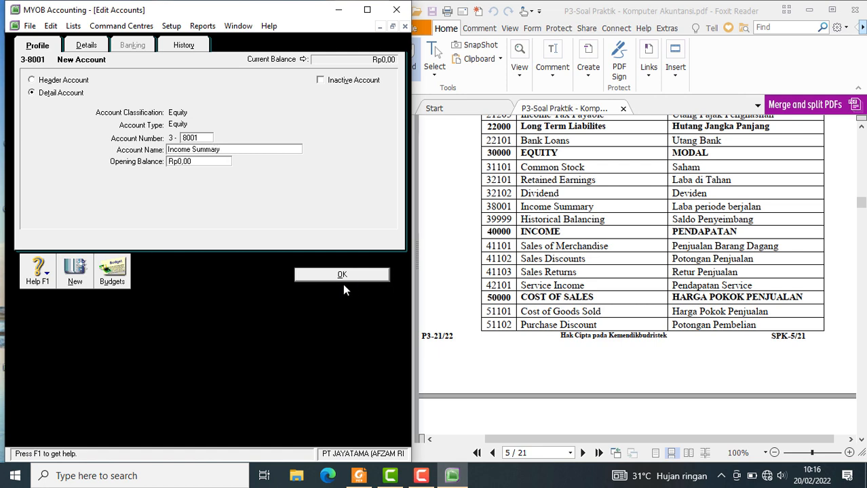
left_click(339, 278)
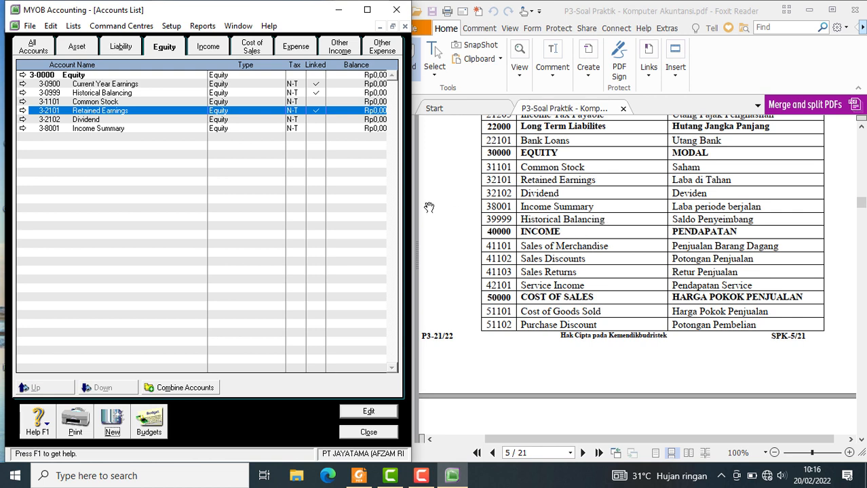
Change the account number of the Historical Balancing equity account to 3-9999.
left_click(102, 94)
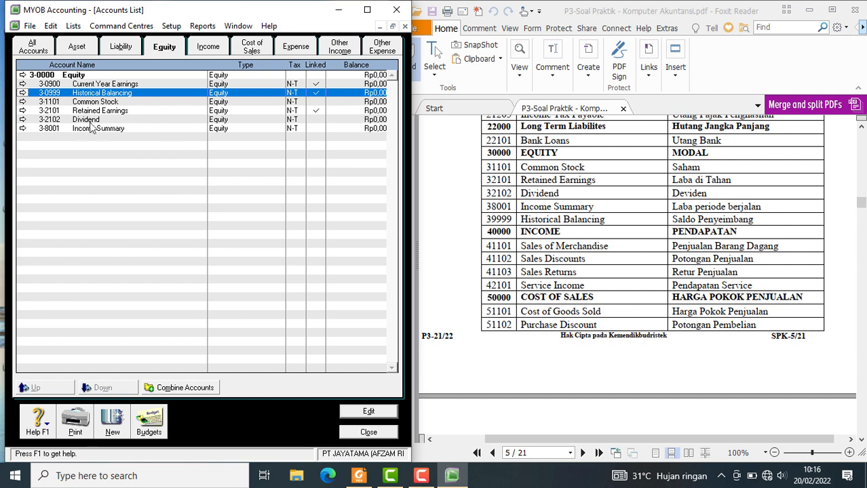
left_click(25, 95)
double_click(183, 137)
left_click(184, 137)
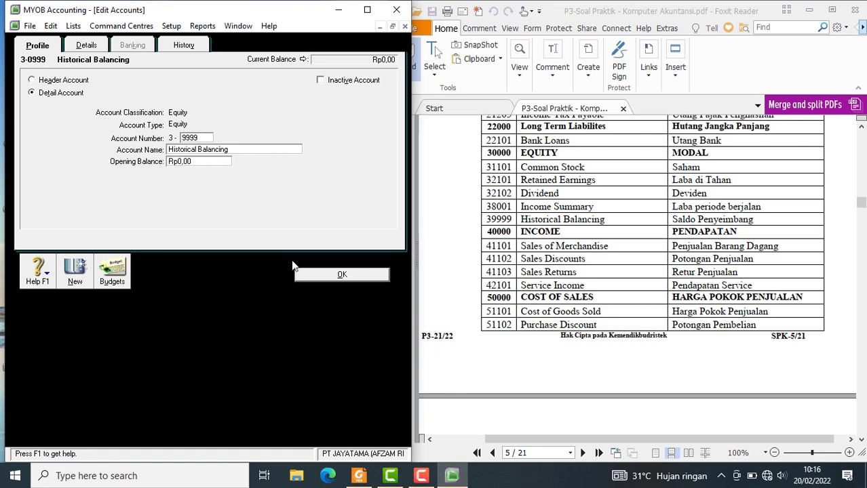
left_click(309, 274)
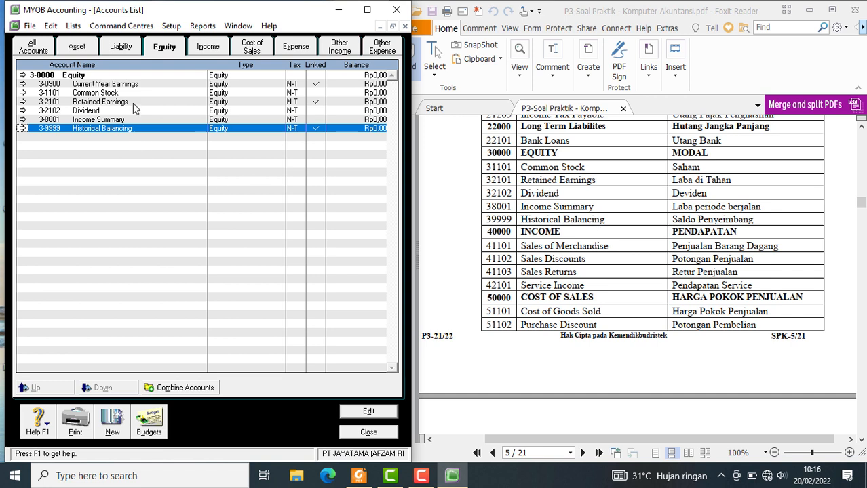
left_click(115, 86)
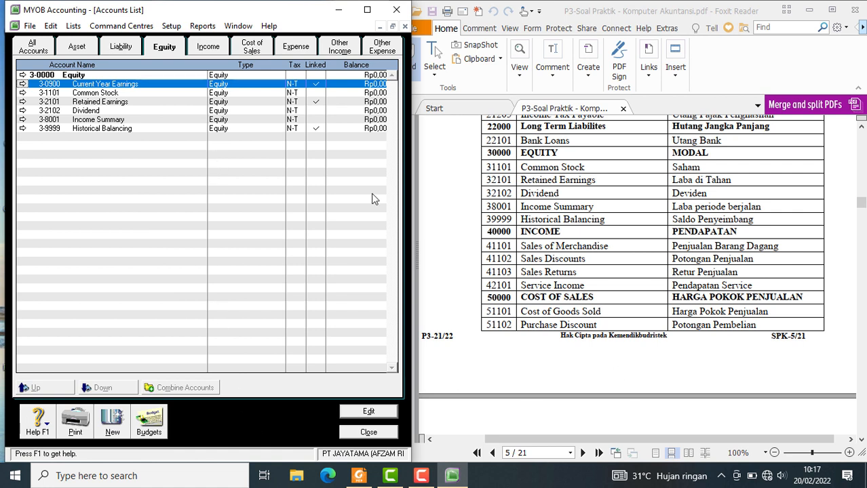
Among the income accounts, create a detail account numbered 4-1101 and named Sales Of Merchandise.
left_click(208, 47)
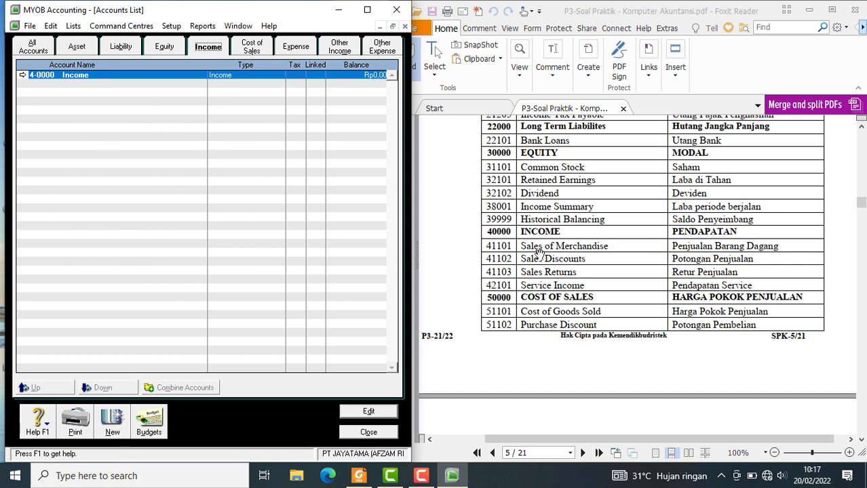
left_click(111, 431)
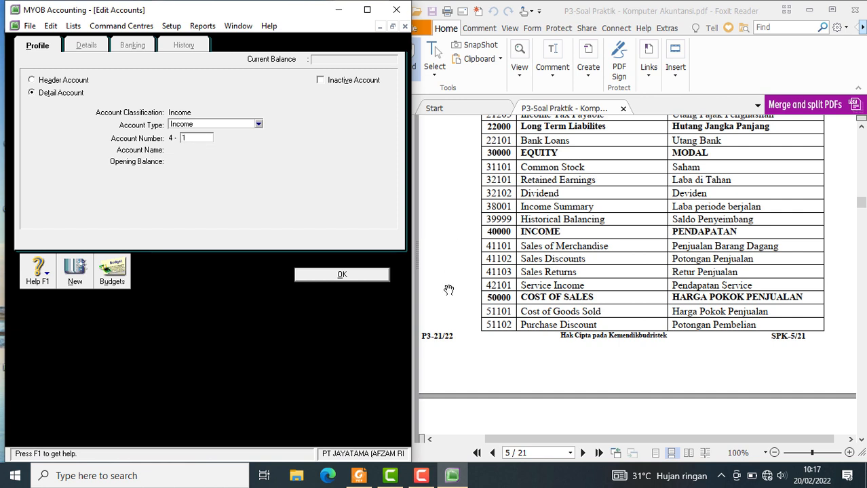
key("Tab")
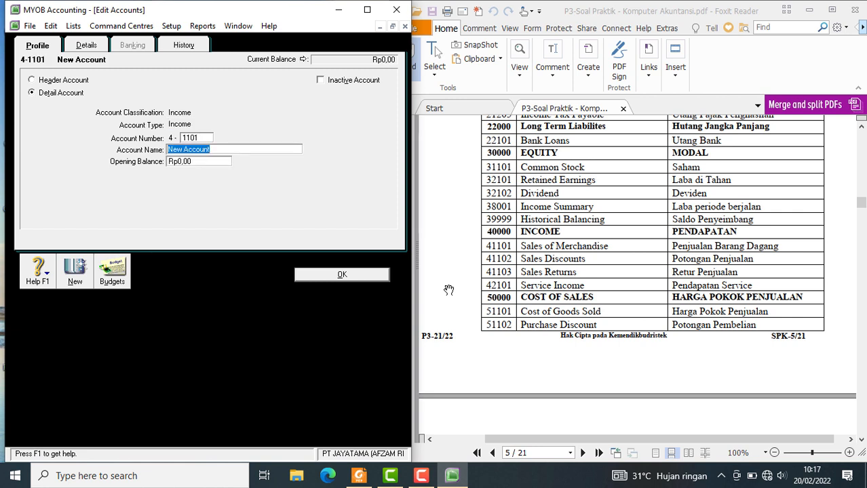
type("Sa")
type("les Of Merchandise")
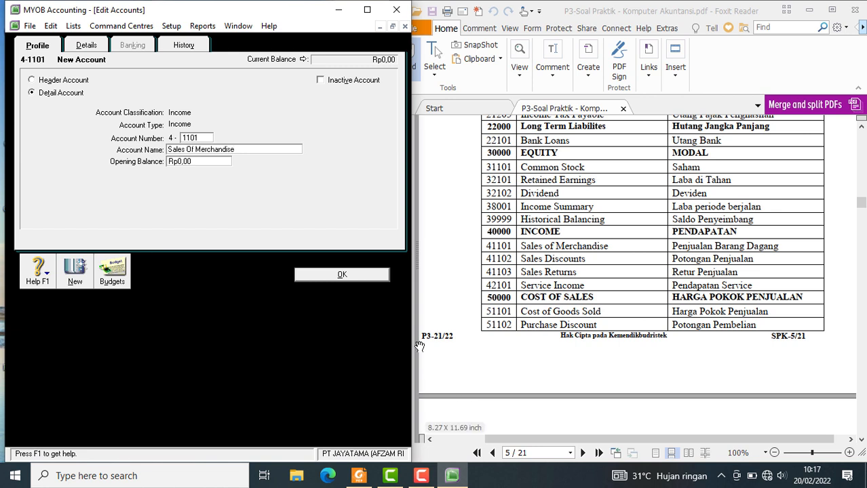
left_click(378, 276)
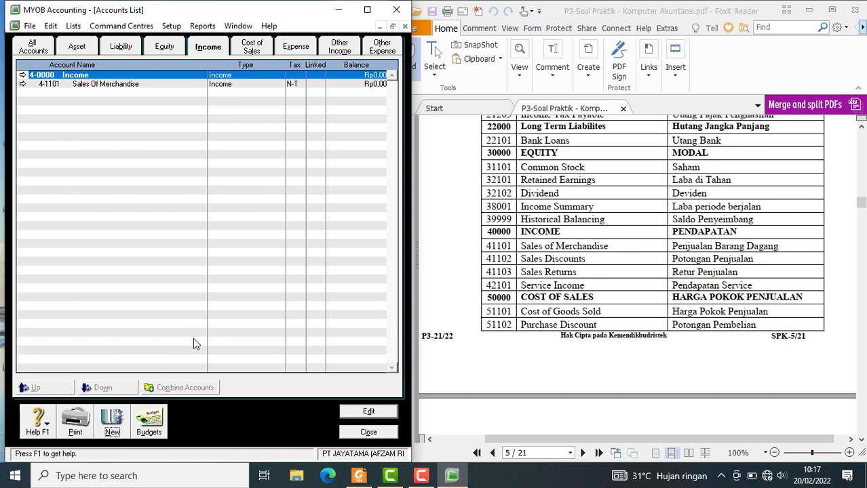
Start a new detail income account and give it the number 4-1102.
left_click(112, 422)
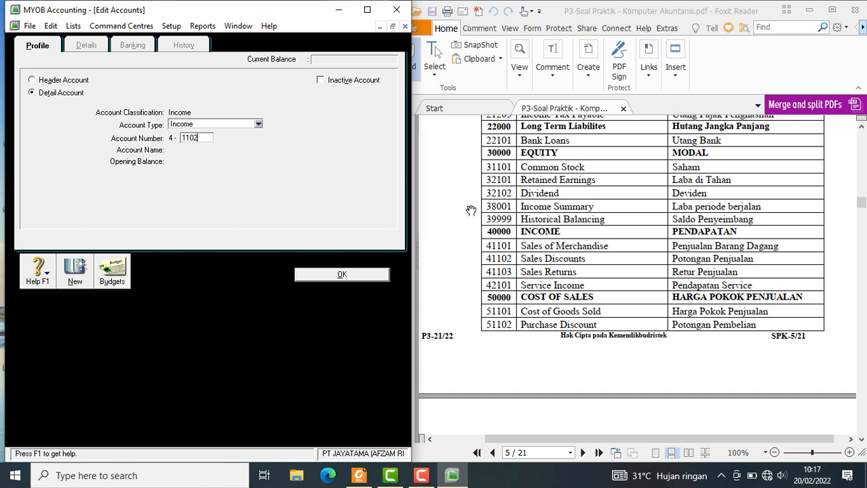
key("Tab")
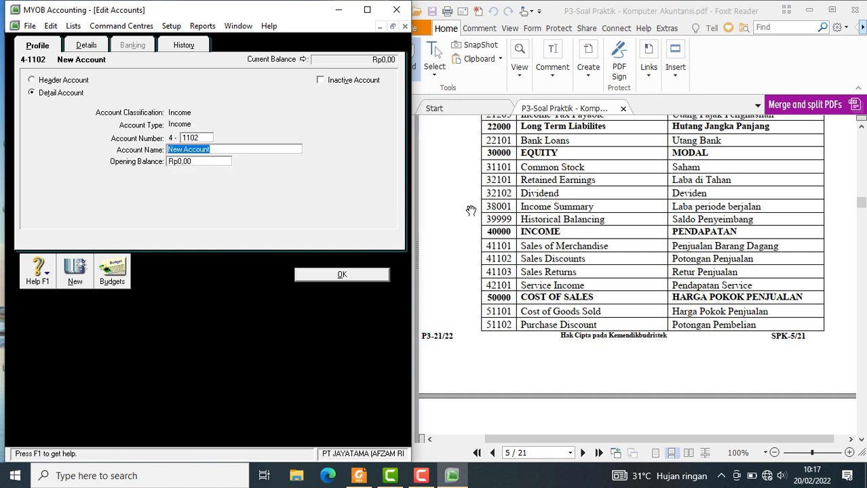
Name the new income account 4-1102 "Sales Discount" and save it.
type("Sales Disco")
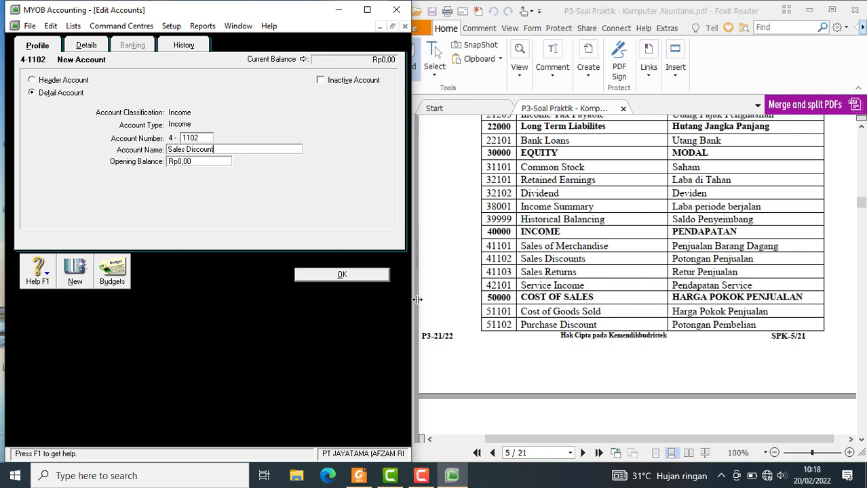
left_click(343, 273)
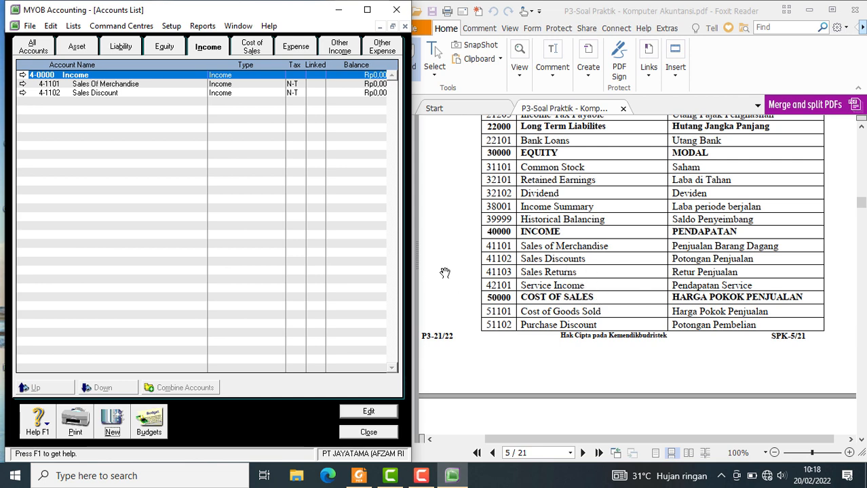
Create a Cost of Sales detail account numbered 5-1101 and named "Cost of goods Sold".
scroll(556, 285, "down", 5)
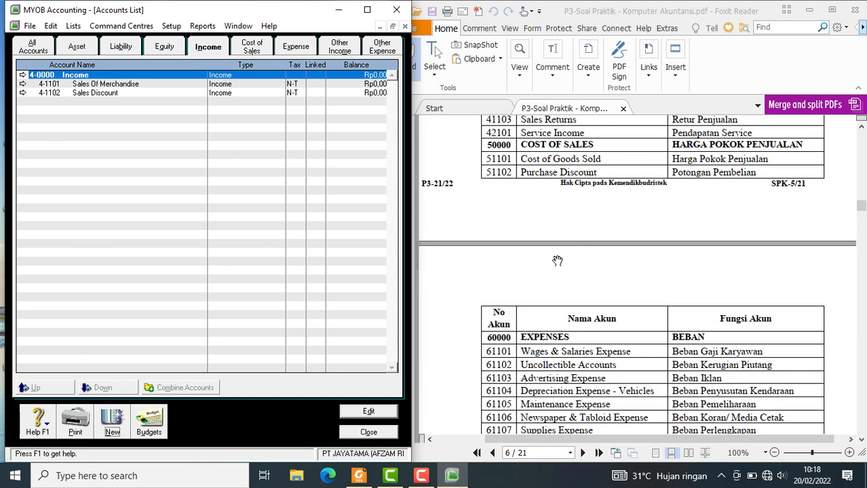
left_click(261, 48)
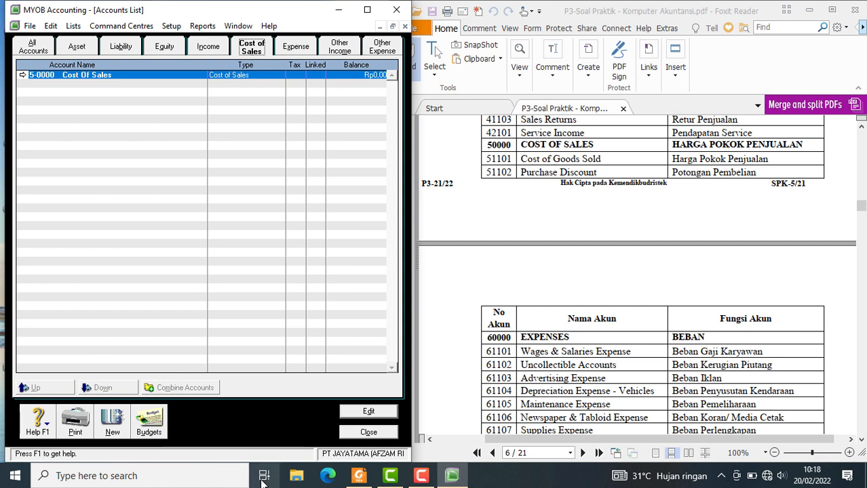
left_click(113, 423)
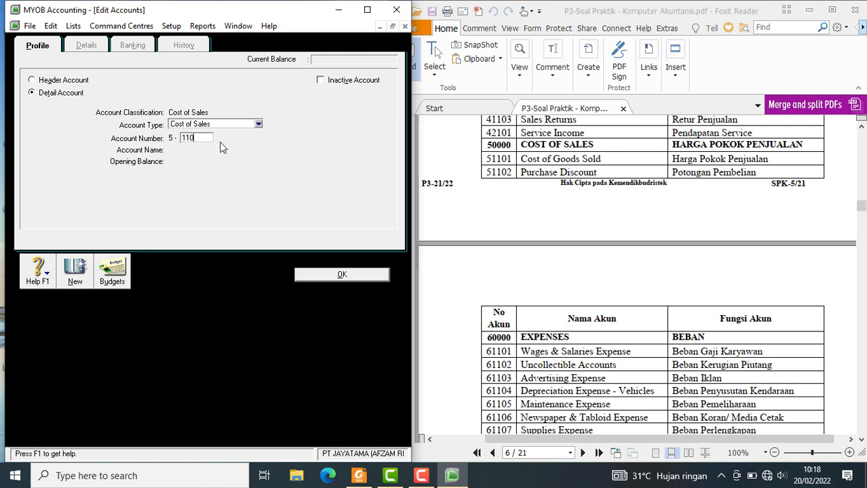
key("Tab")
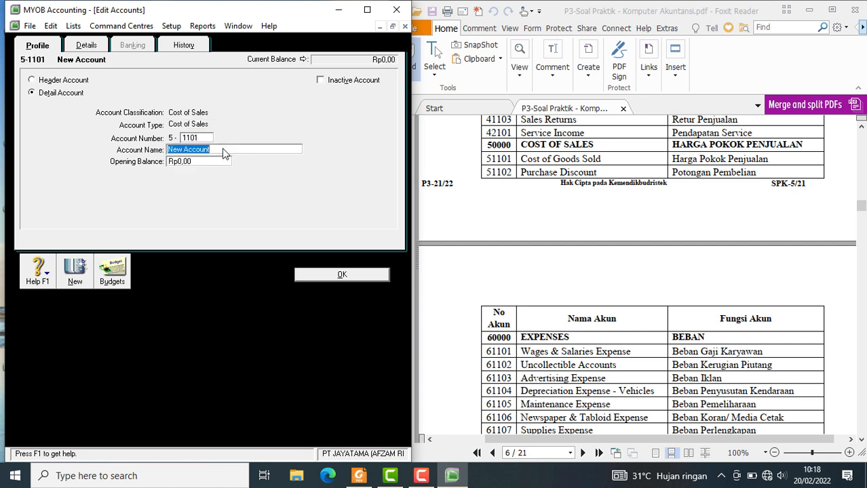
type("Cost of goods Sho")
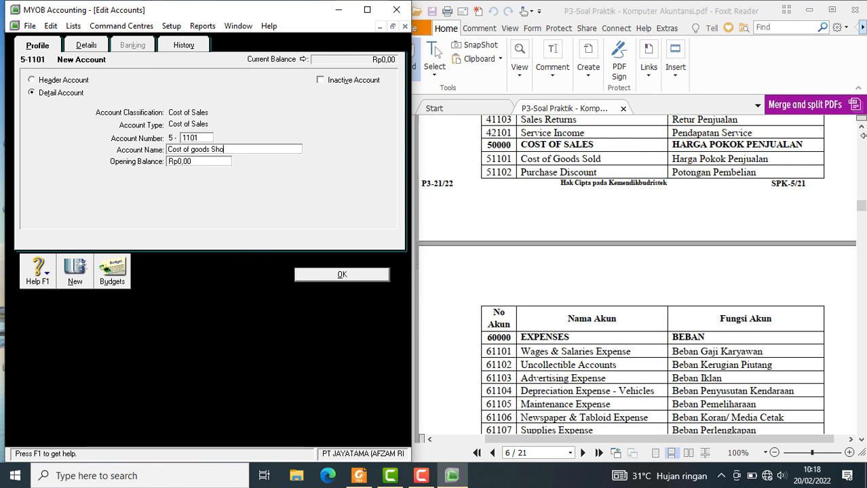
key("BackSpace")
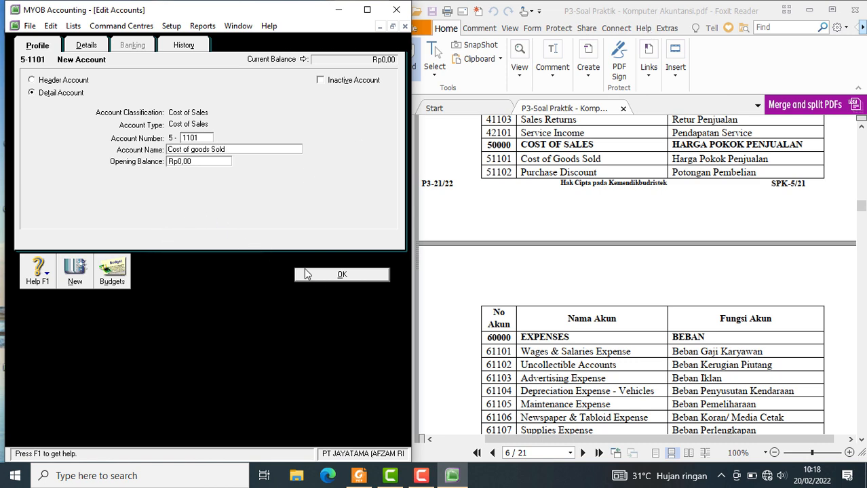
left_click(305, 274)
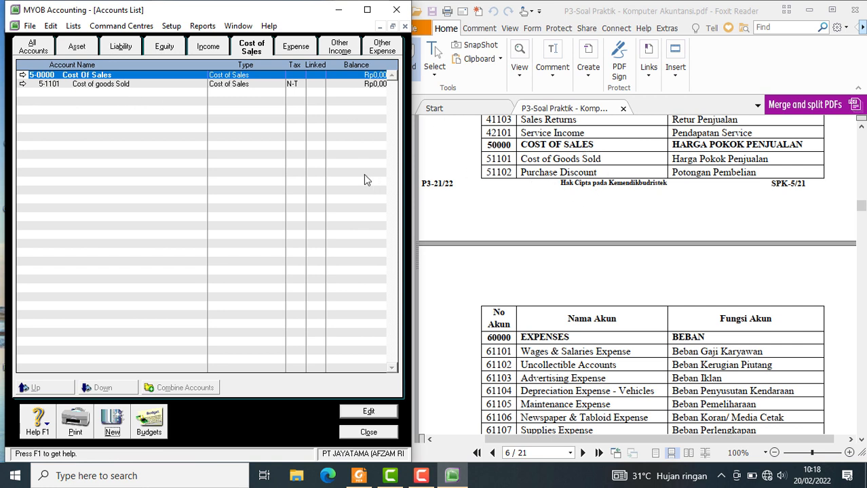
Create a Cost of Sales account numbered 5-1102 named "Purchase Discount" and check its saved record.
left_click(114, 434)
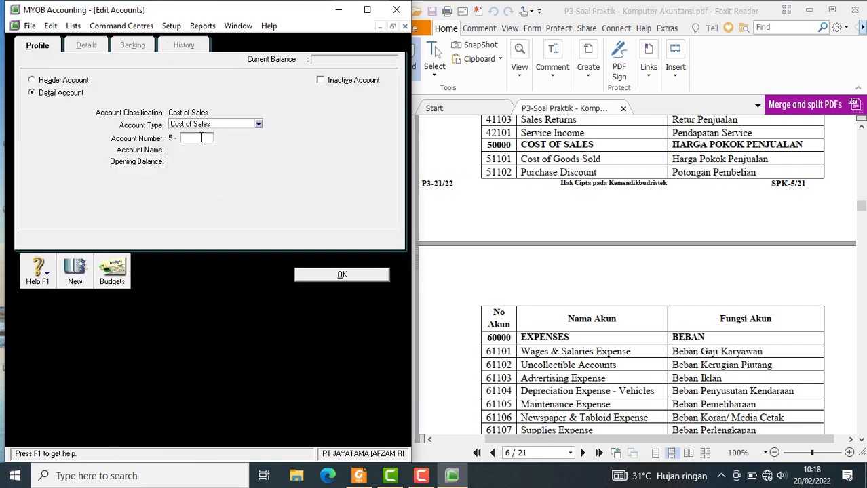
type("1102")
key("Tab")
type("P")
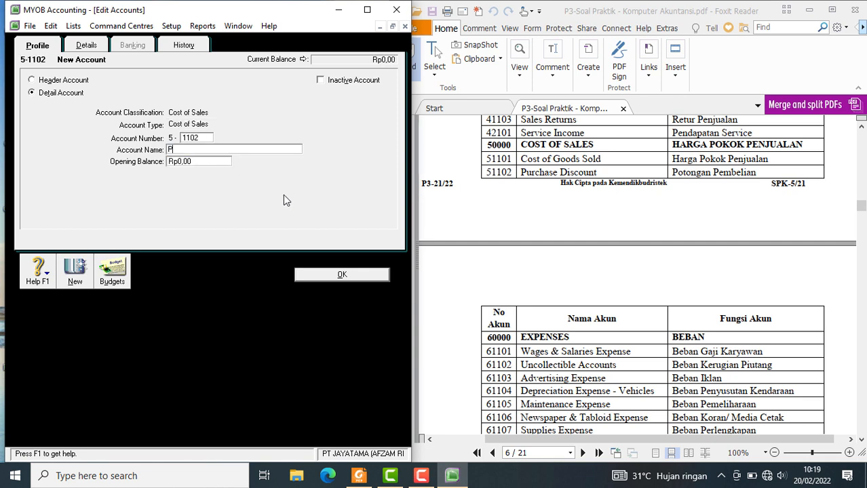
type("urchas")
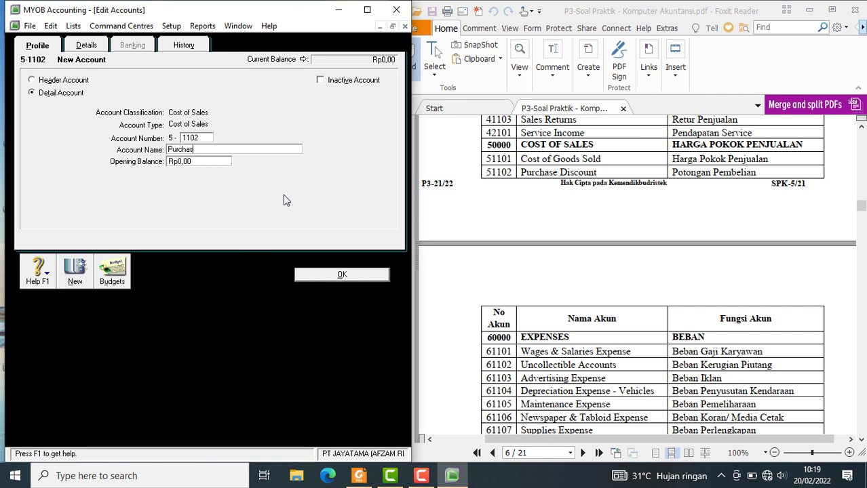
type("e Discount")
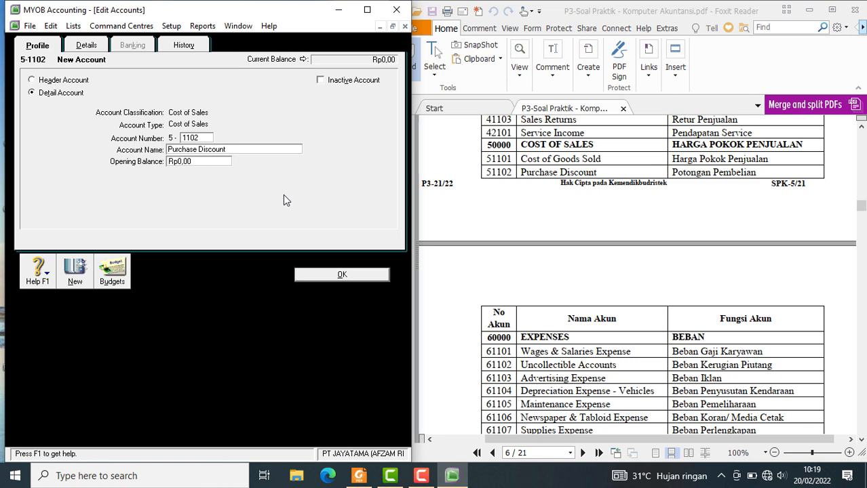
left_click(312, 275)
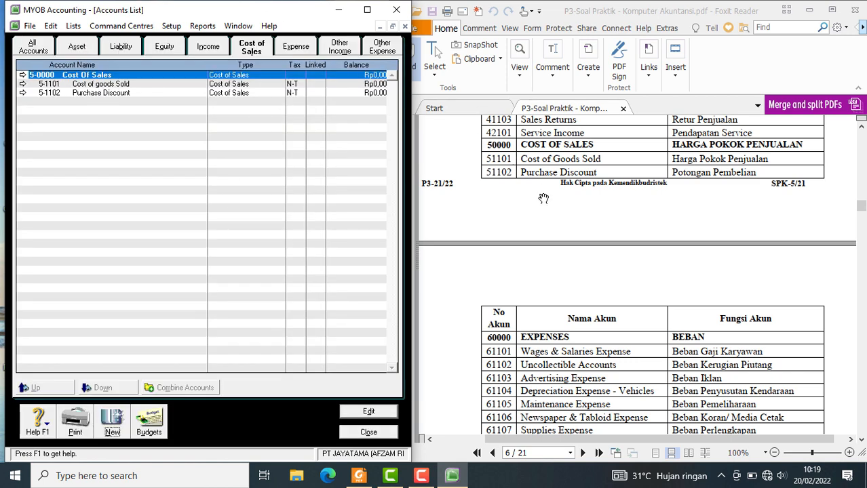
left_click(22, 93)
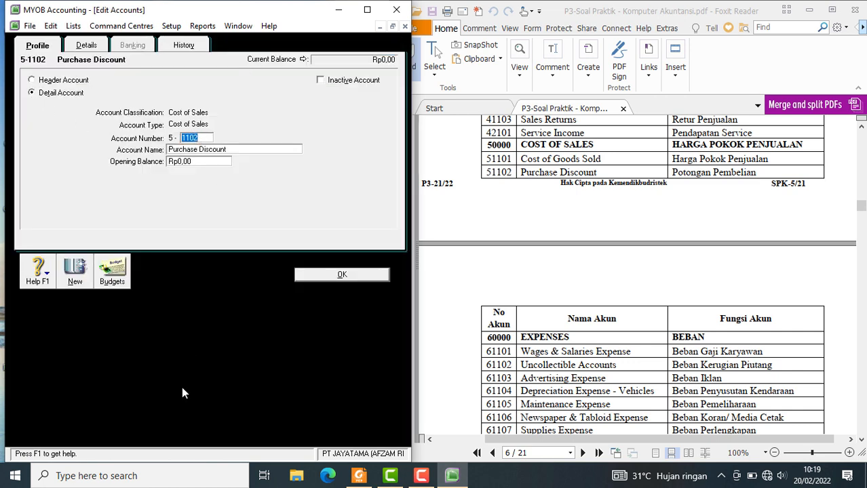
left_click(359, 278)
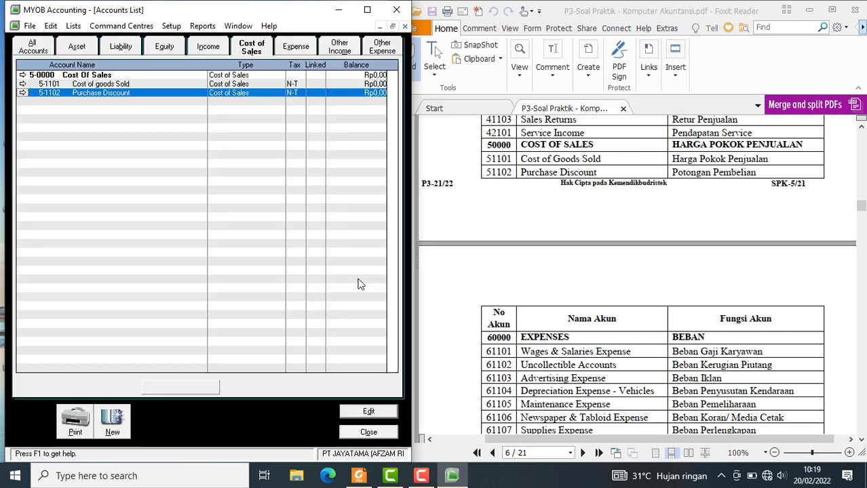
Renumber the Wages & Salaries expense account to 6-1101 and rename it "Wages & Salaries Expense".
scroll(590, 341, "down", 5)
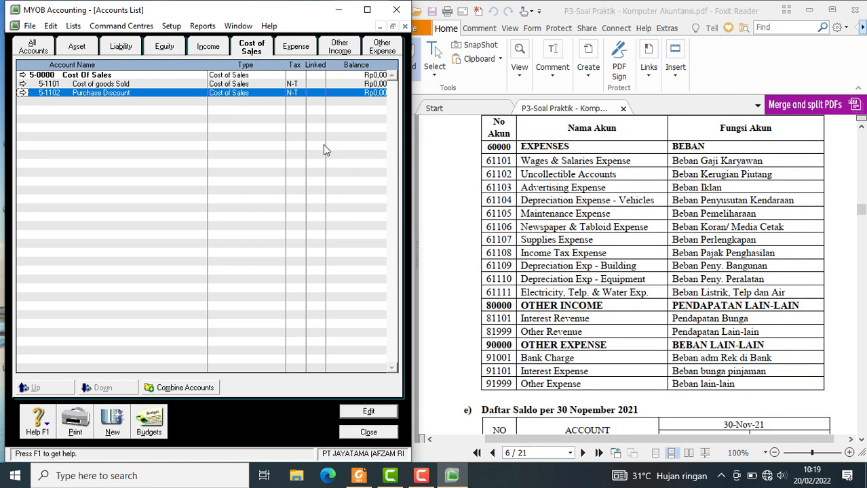
left_click(309, 47)
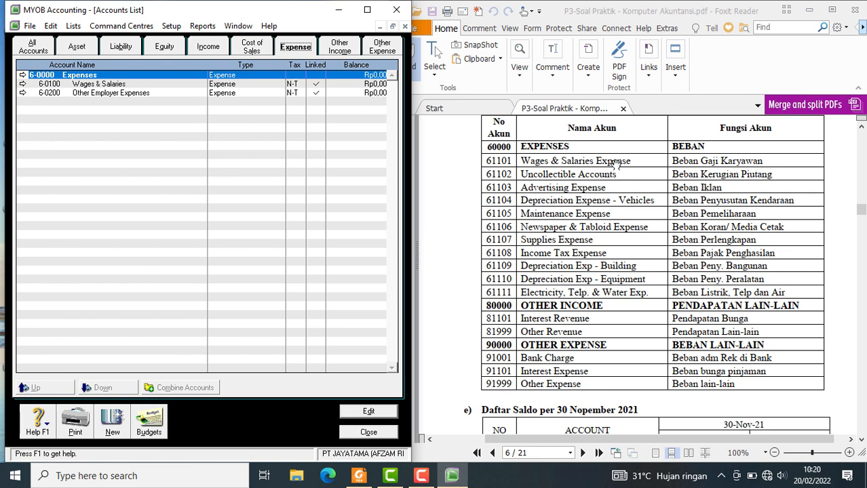
left_click(22, 84)
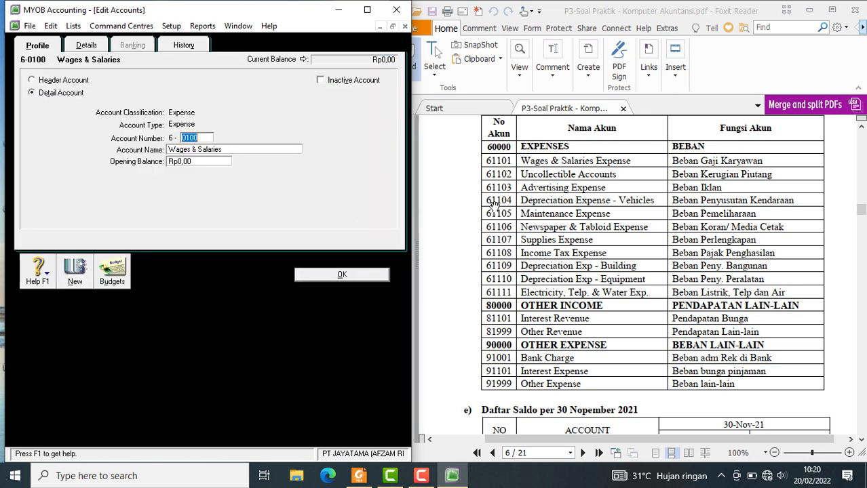
type("110")
left_click(243, 149)
left_click(243, 149)
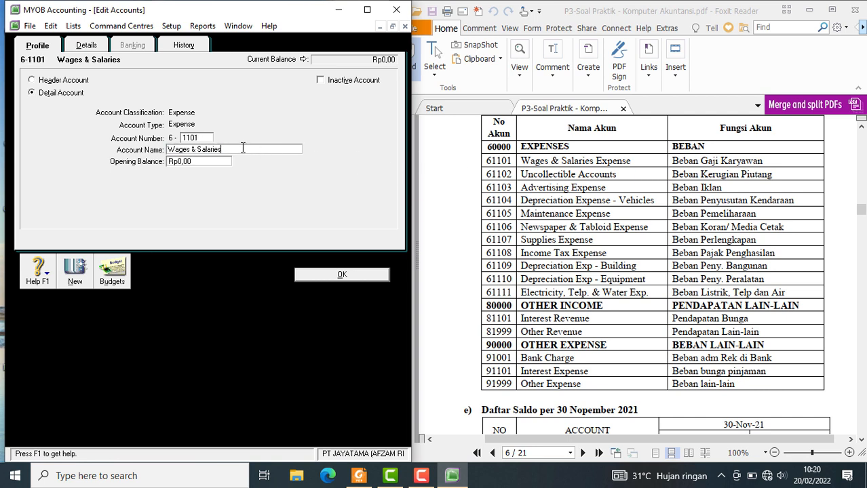
type("Expense")
left_click(322, 274)
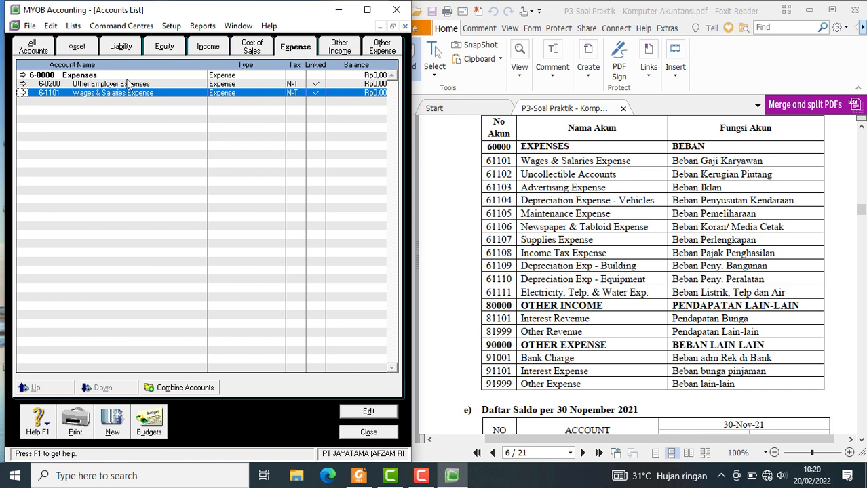
Renumber the Other Employer Expenses account to 6-1102 and rename it "Uncolectible Accounts".
left_click(127, 84)
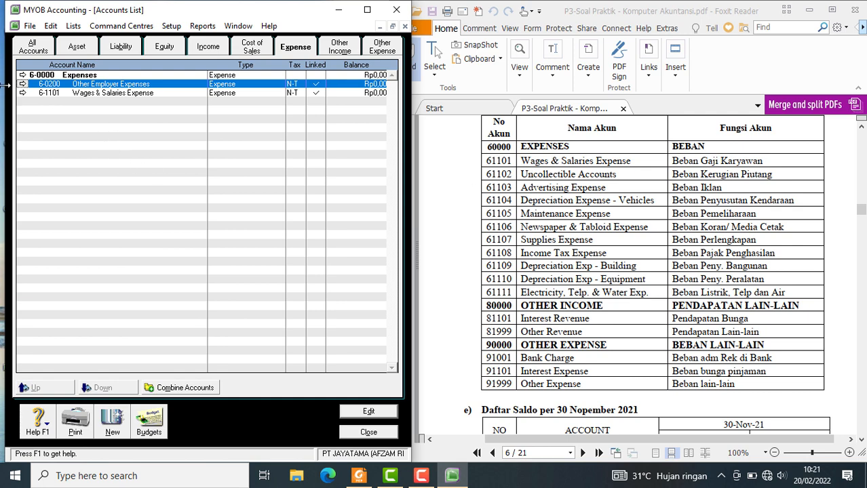
left_click(23, 84)
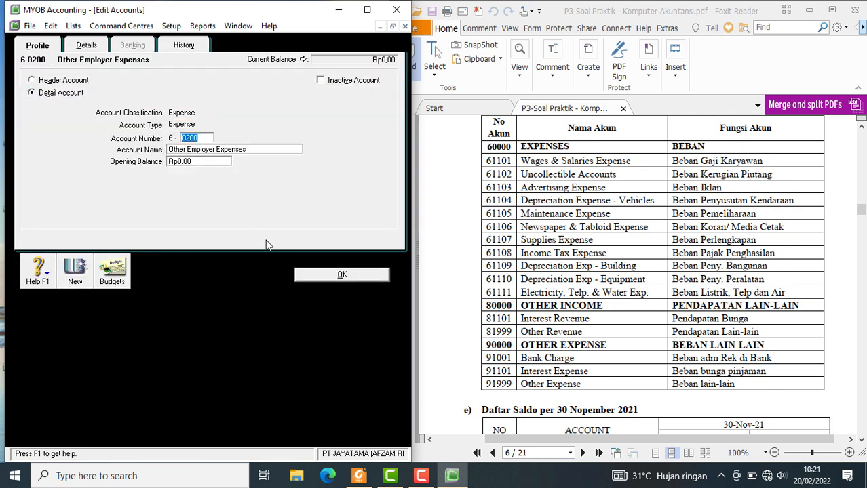
type("1102")
left_click(252, 149)
type("Uncolectible Account")
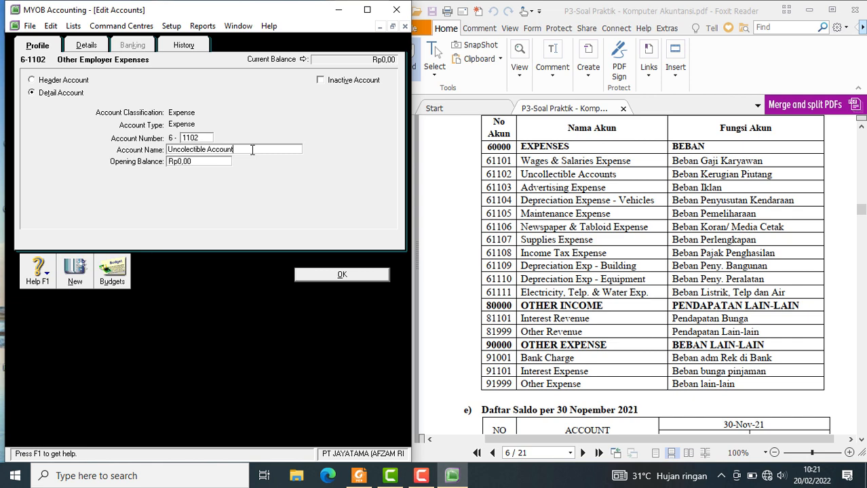
type("s")
left_click(318, 280)
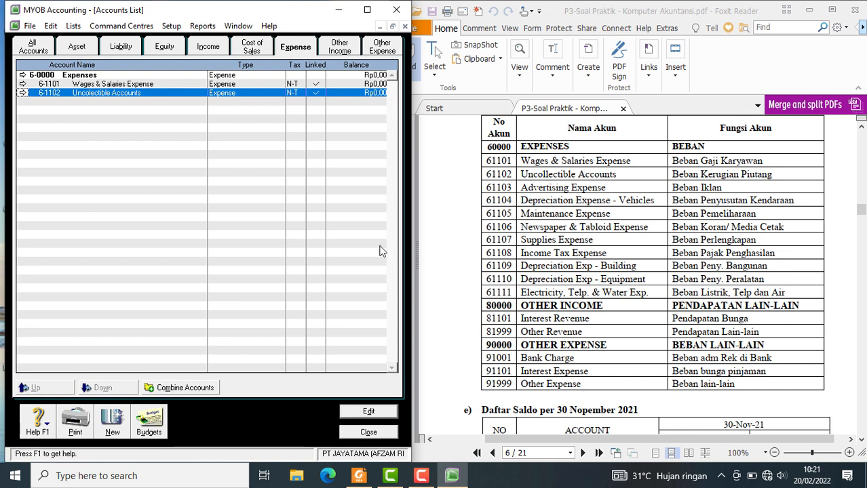
Create an Expense detail account numbered 6-1103 and named "Advertising Expense".
left_click(117, 430)
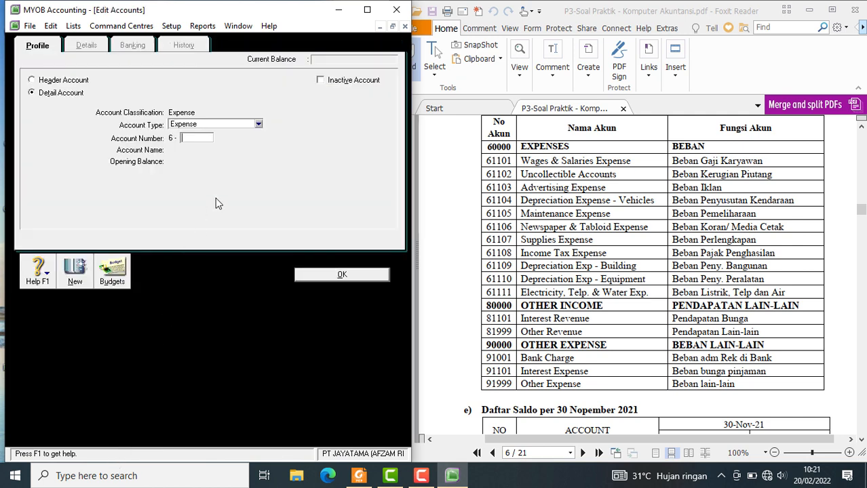
type("1103")
key("Tab")
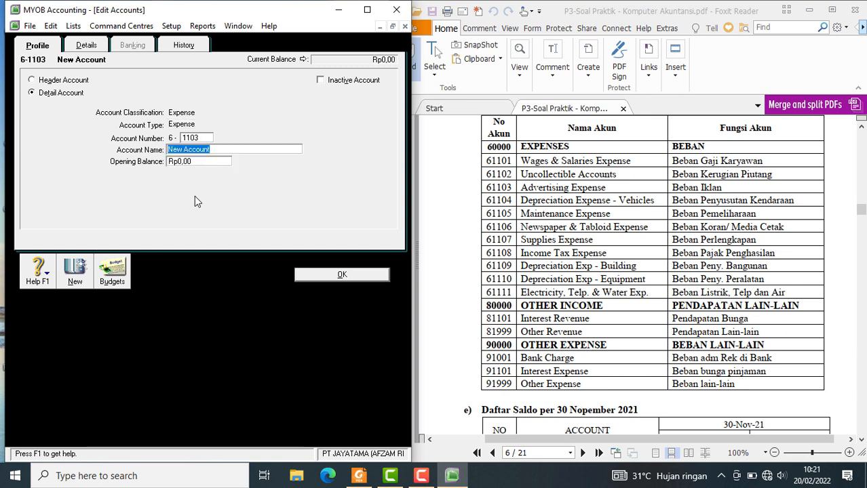
type("A")
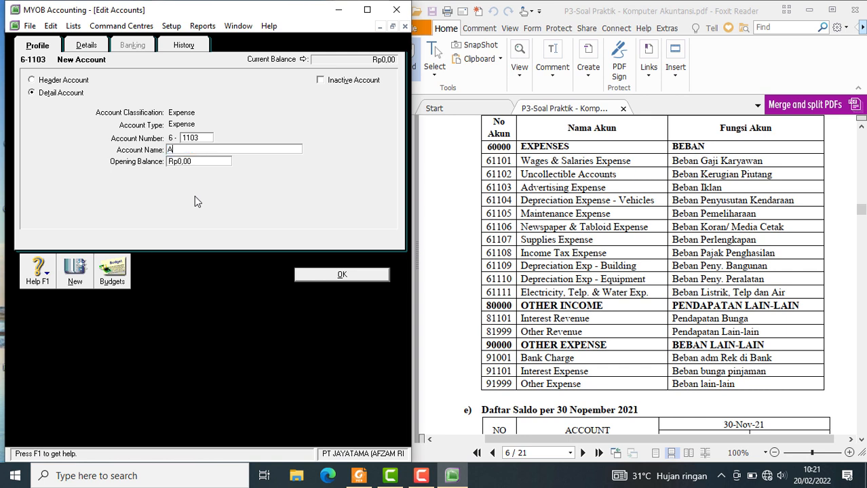
type("dvertising Expense")
left_click(313, 278)
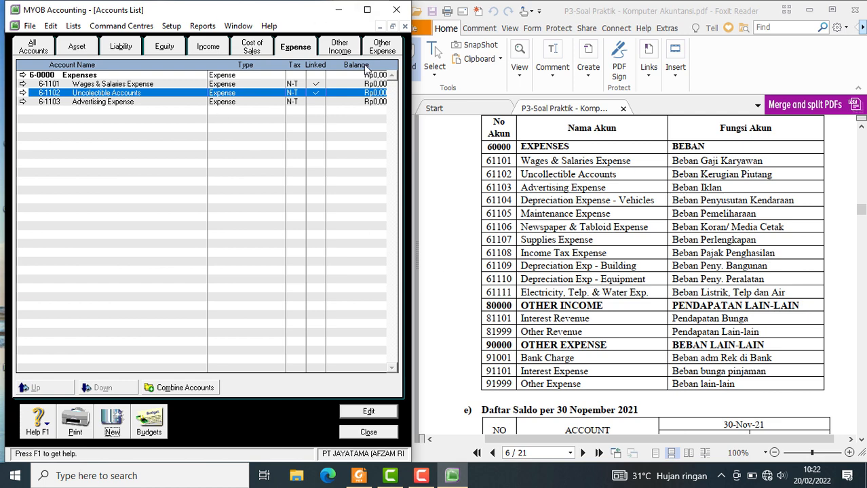
Create an Other Income detail account numbered 8-1101 and named "Interest revenue".
left_click(346, 52)
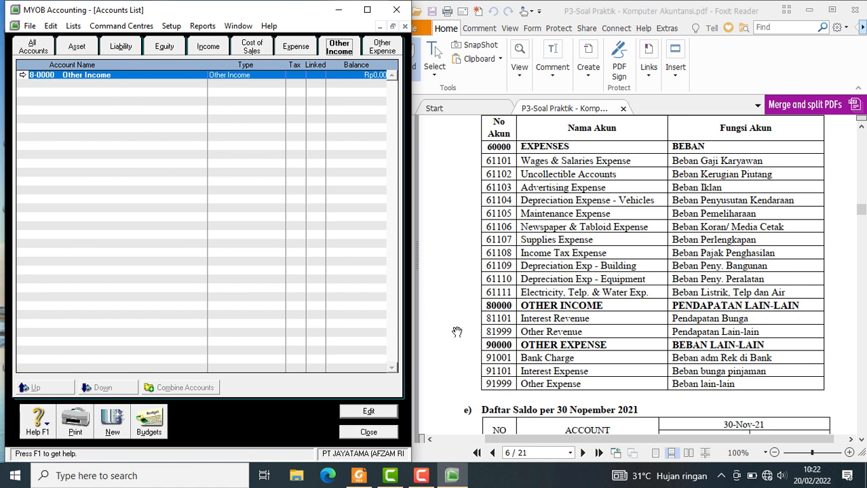
left_click(122, 419)
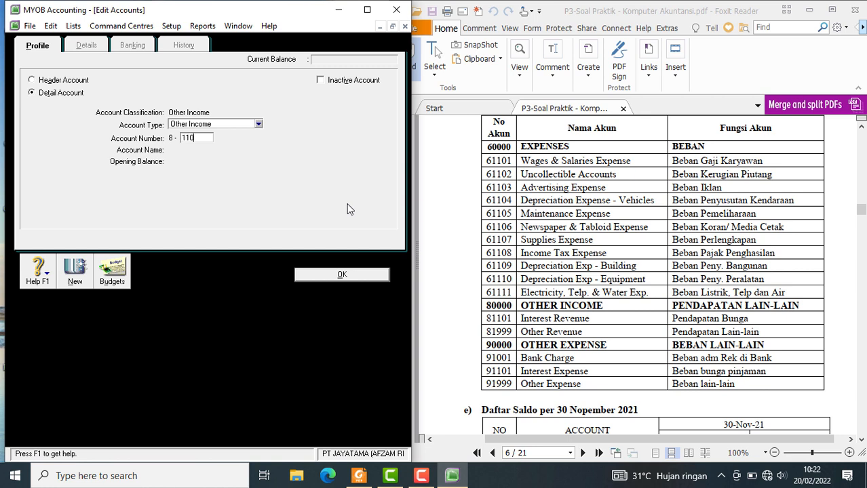
key("Tab")
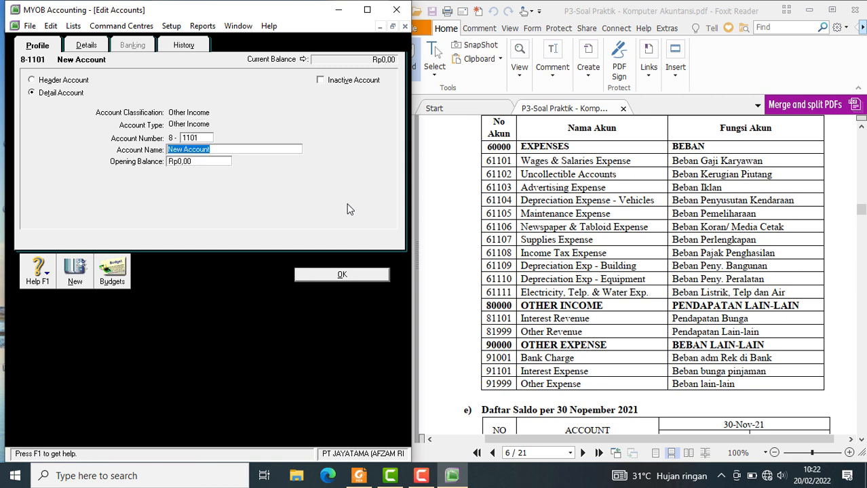
type("Interest revenue")
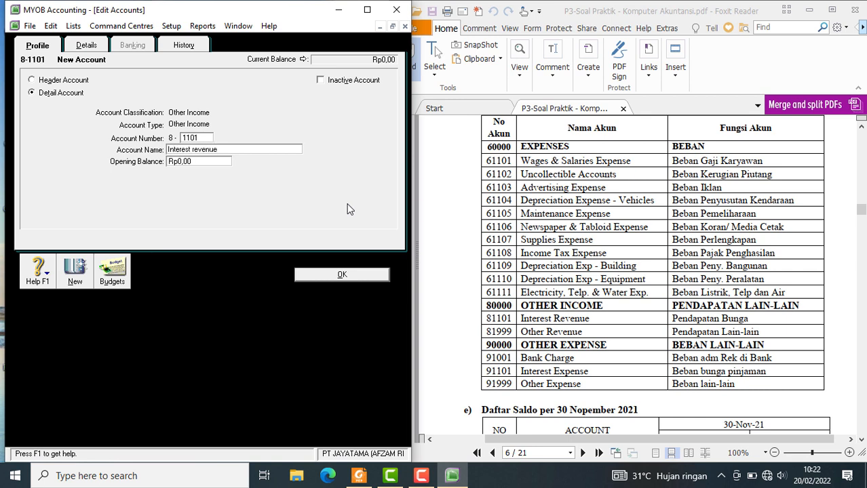
left_click(332, 278)
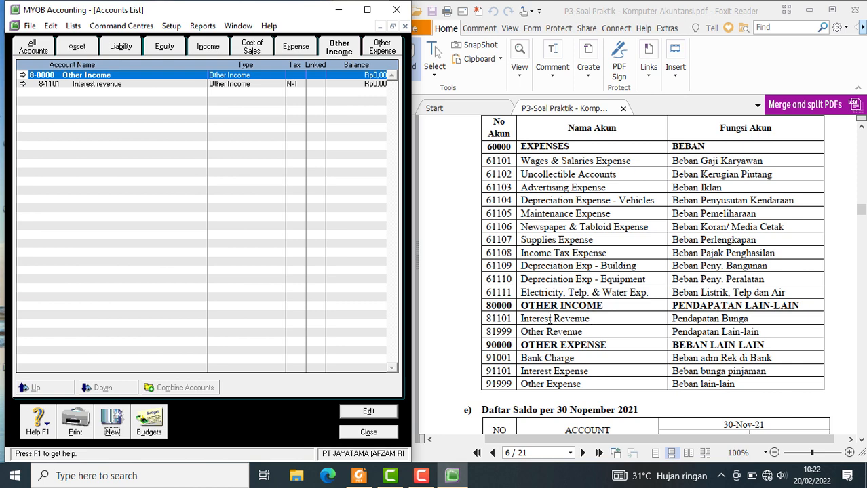
Correct the name of the 8-1101 account to "Interest Revenue" with a capital R.
left_click(24, 84)
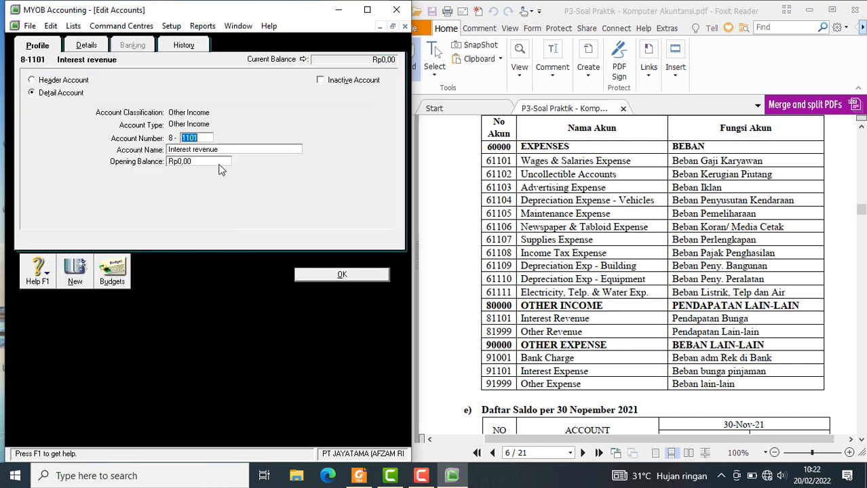
left_click(195, 150)
key("BackSpace")
type("R")
left_click(342, 275)
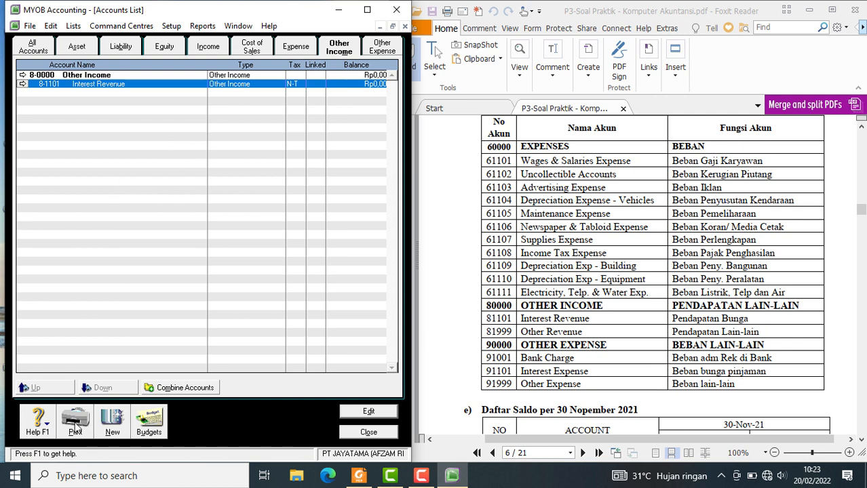
Create an Other Income detail account numbered 8-1999 and named "Other revenue".
left_click(122, 424)
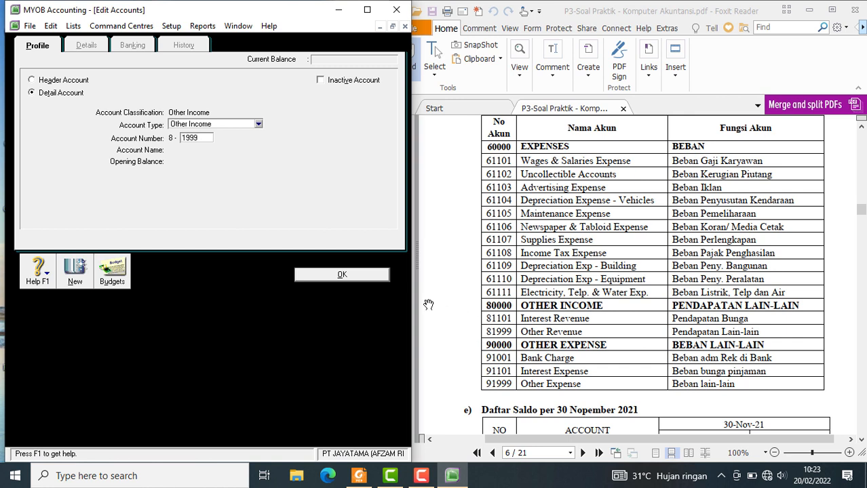
type("1999")
key("Tab")
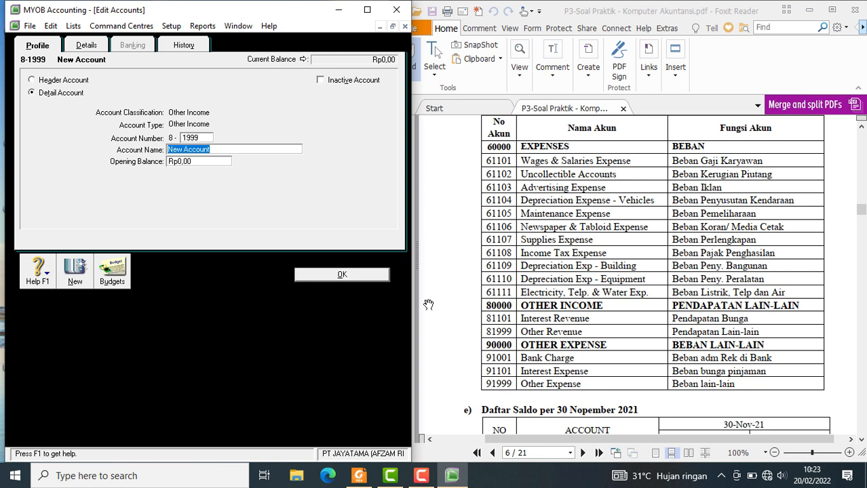
type("Other revenue")
left_click(345, 280)
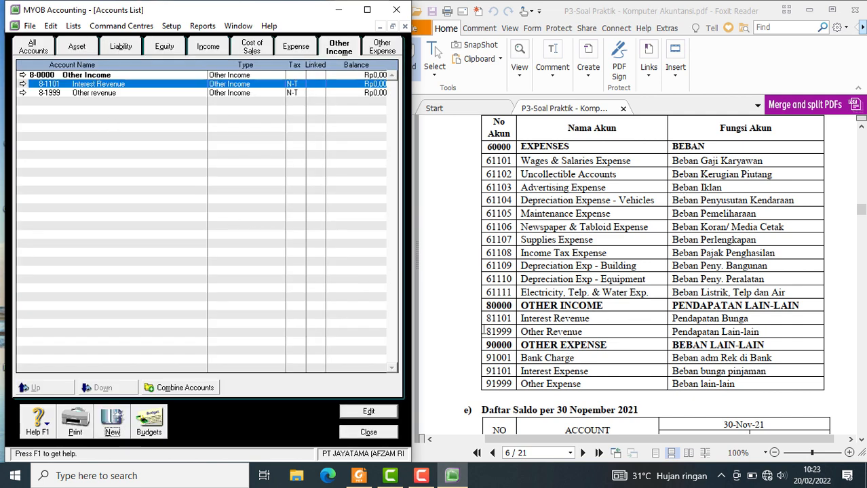
Create an Other Expense detail account numbered 9-1001 and named "Bank Charge".
left_click(382, 48)
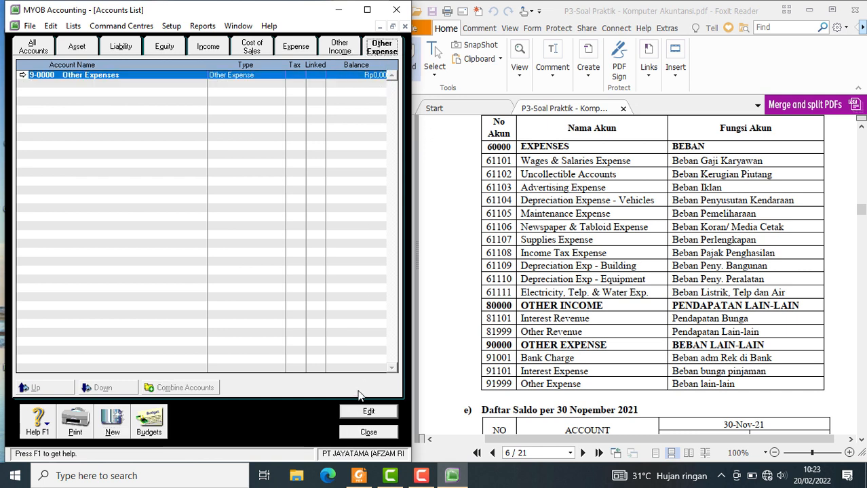
left_click(120, 422)
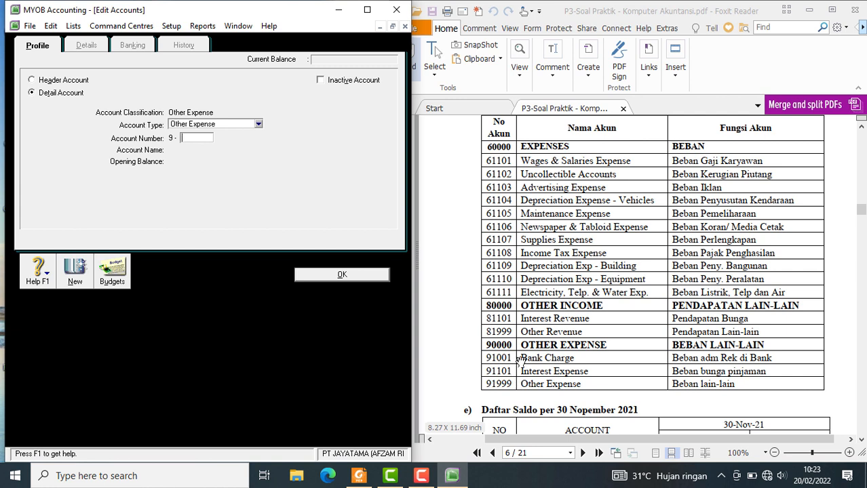
type("1001")
key("Tab")
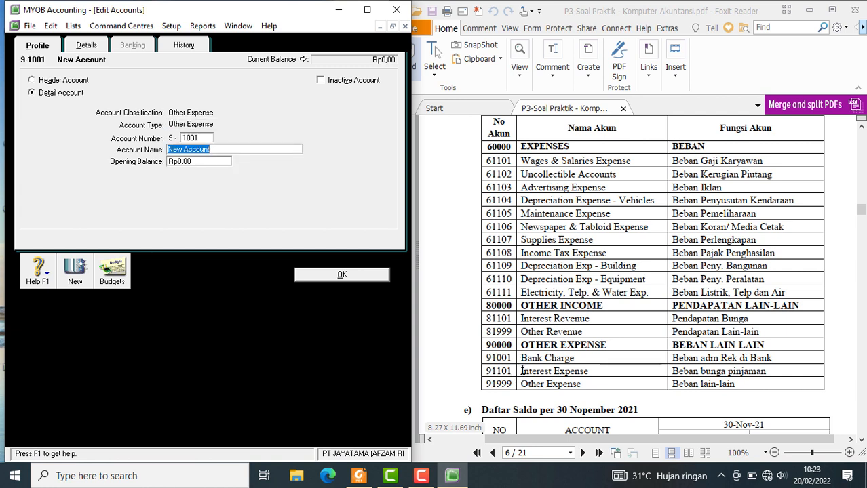
type("Bank Charge")
left_click(342, 274)
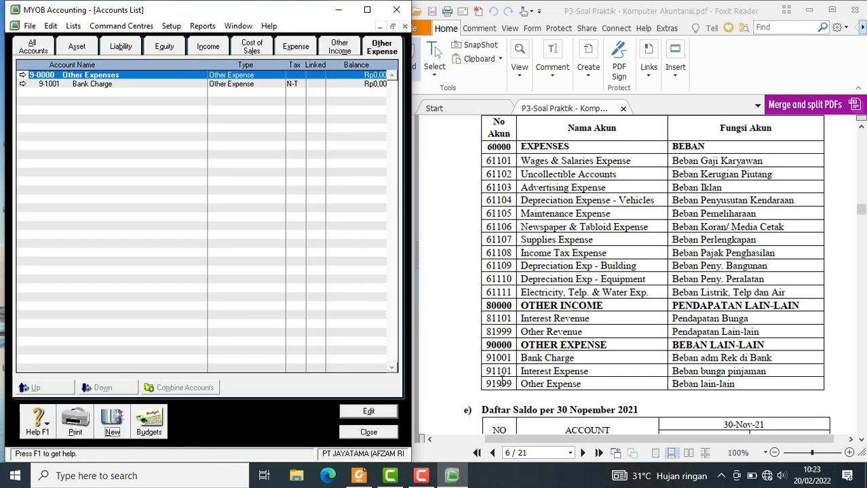
Create an Other Expense detail account numbered 9-1101 and named "Interest Expense".
left_click(112, 421)
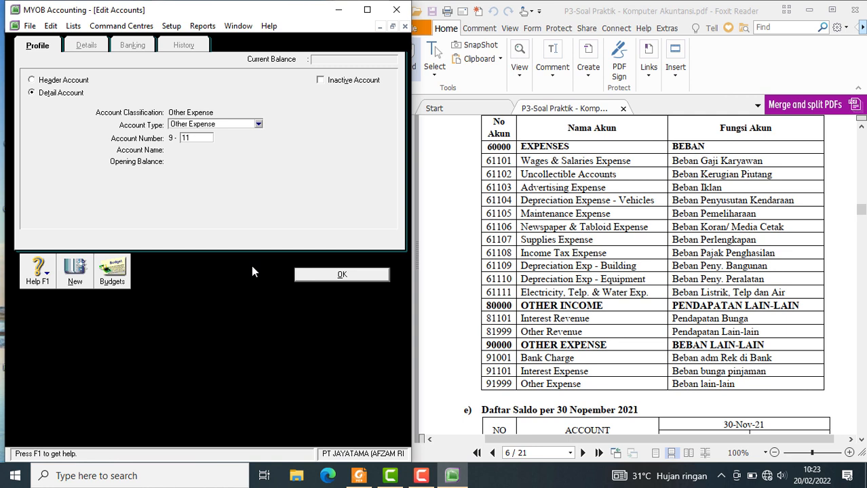
type("1101")
key("Tab")
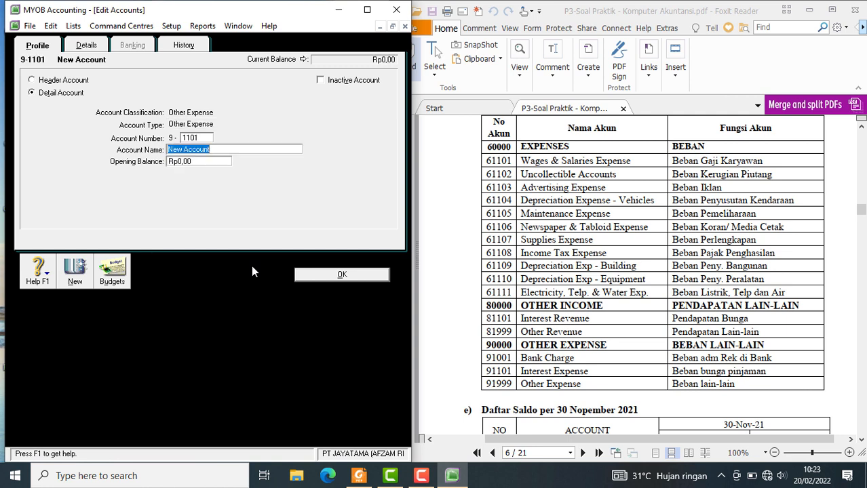
type("Interest e")
key("BackSpace")
type("Expense")
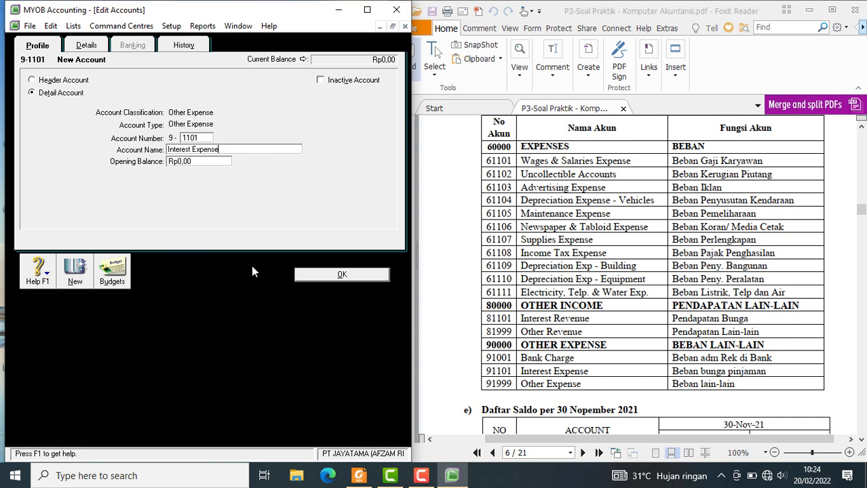
key("Tab")
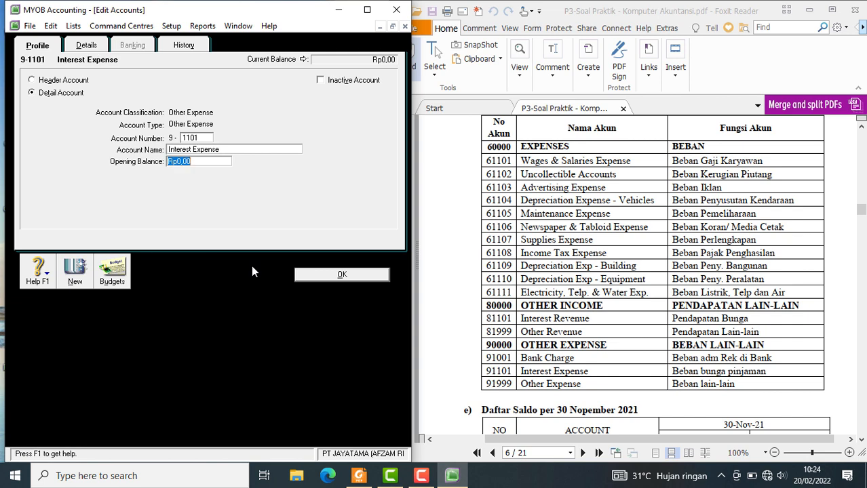
left_click(302, 277)
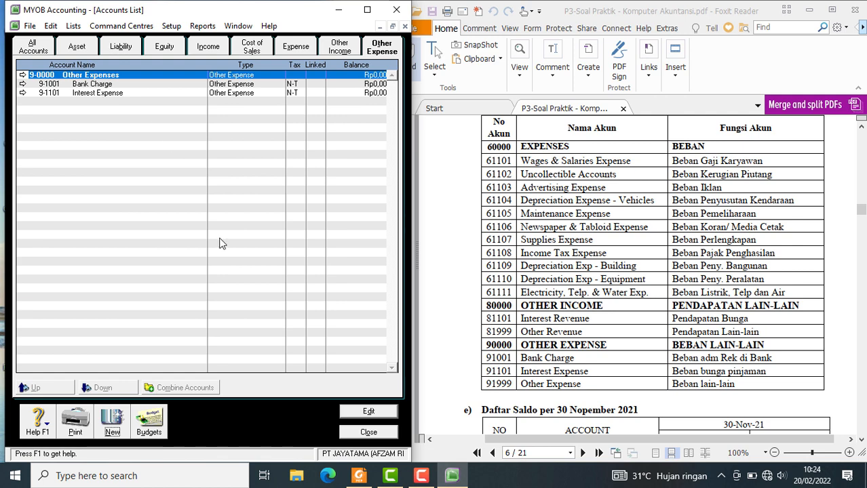
Create an Other Expense detail account numbered 9-1999 and named "Other Expense".
left_click(119, 427)
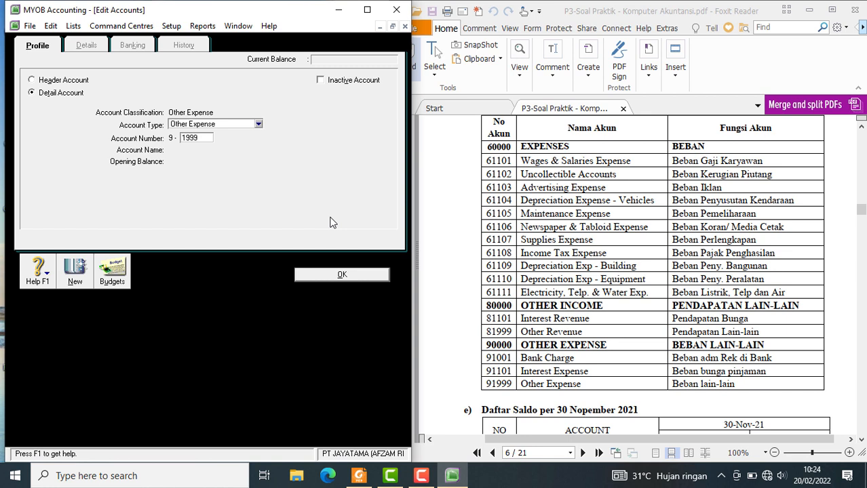
key("Tab")
type("O")
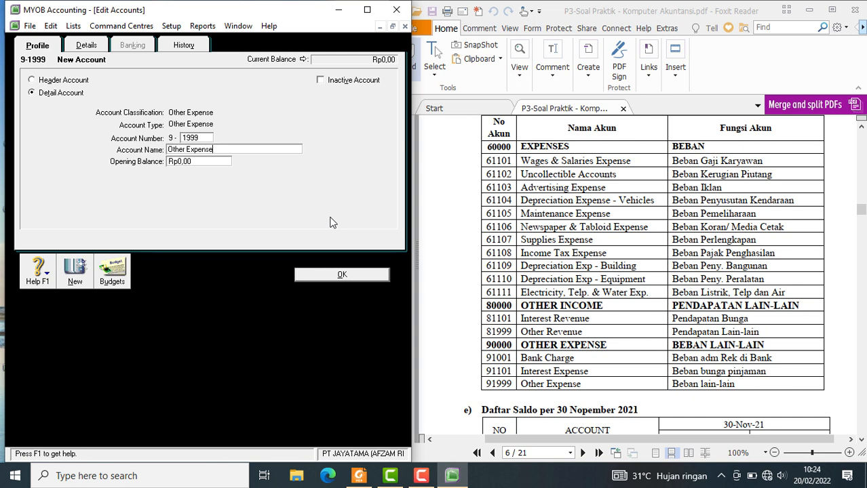
type("ther Expense")
left_click(342, 274)
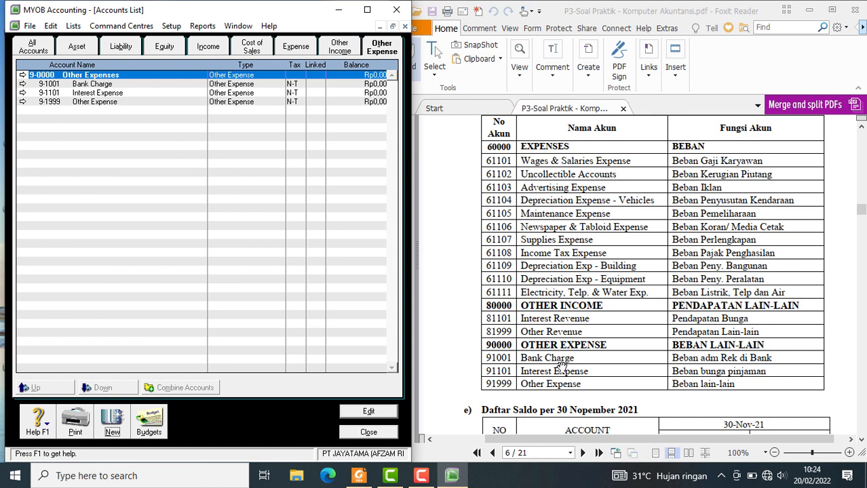
Close and reopen the accounts list, and review the accounts of all types together.
scroll(562, 366, "down", 1)
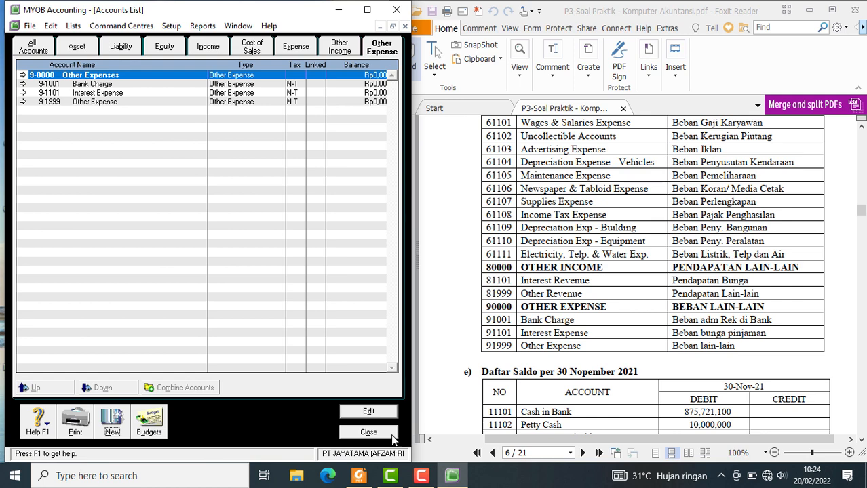
left_click(368, 432)
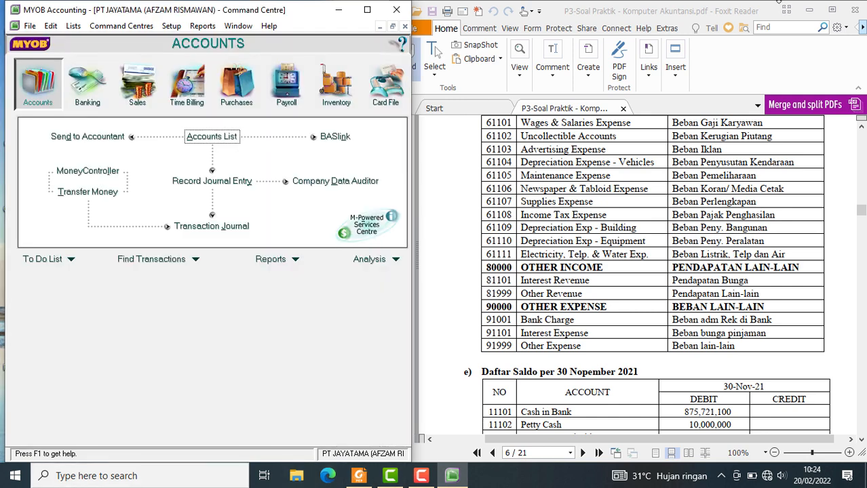
left_click(213, 137)
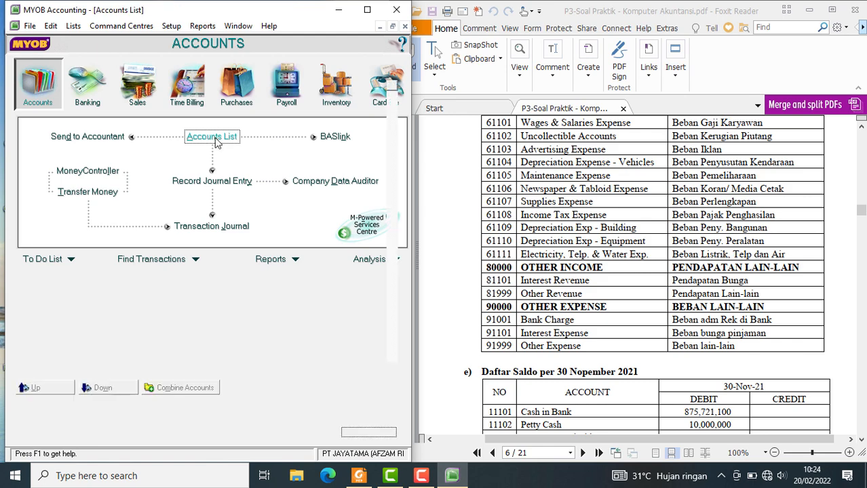
left_click(34, 53)
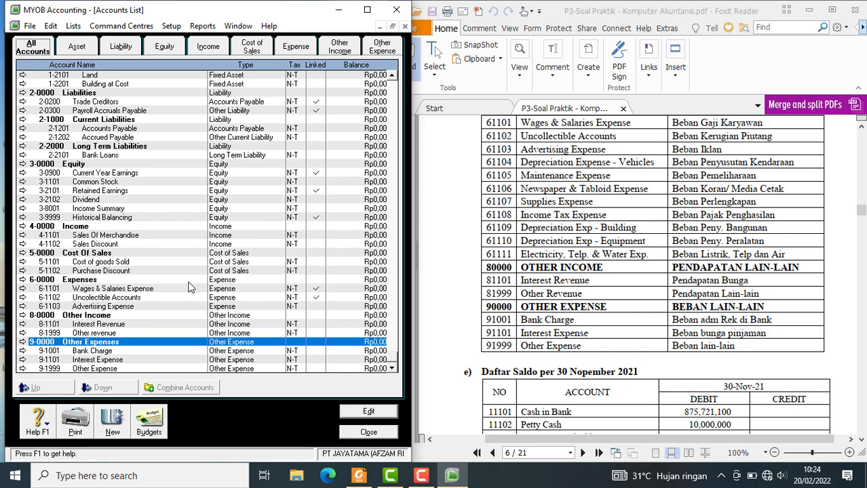
scroll(164, 298, "up", 5)
Start an import of account information with duplicate records set to Update Existing Record, and continue to the source file selection.
left_click(30, 26)
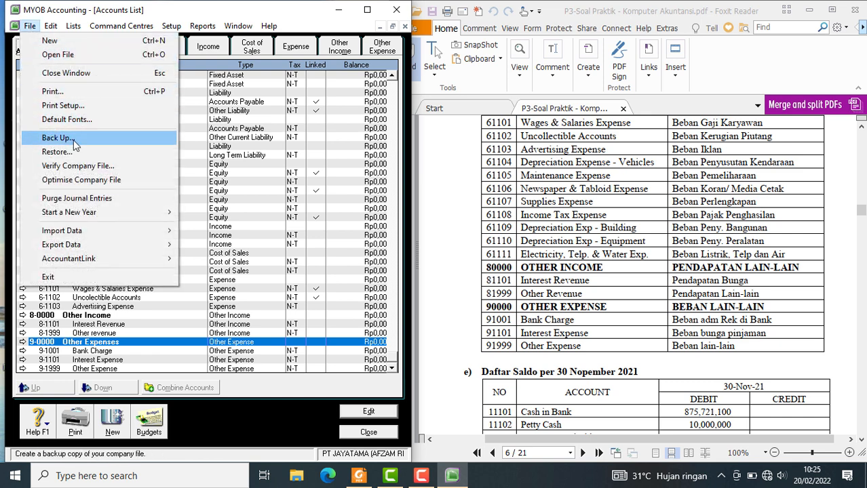
mouse_move(76, 230)
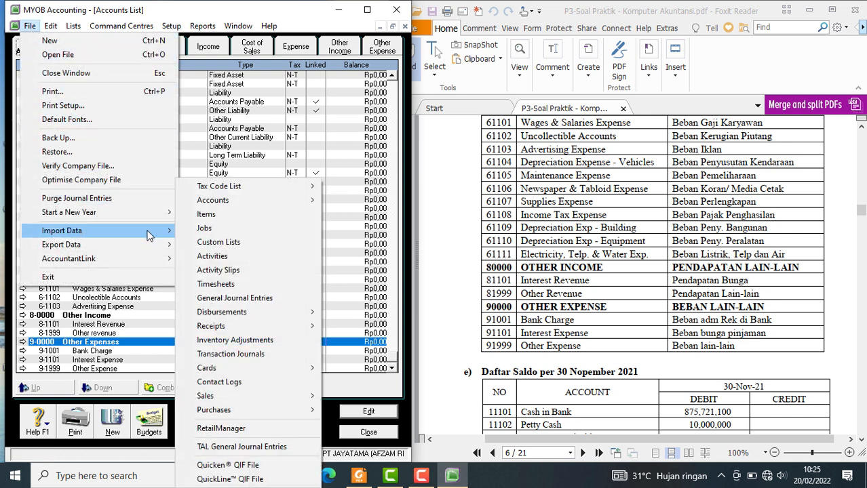
mouse_move(310, 202)
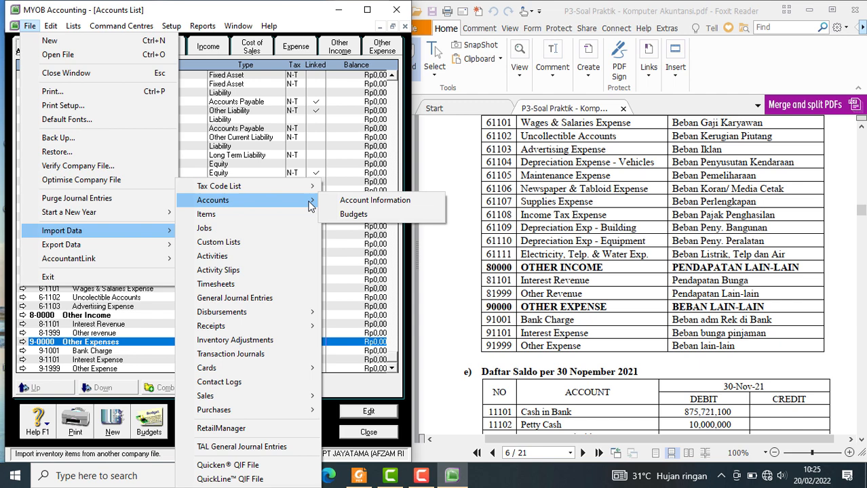
left_click(391, 204)
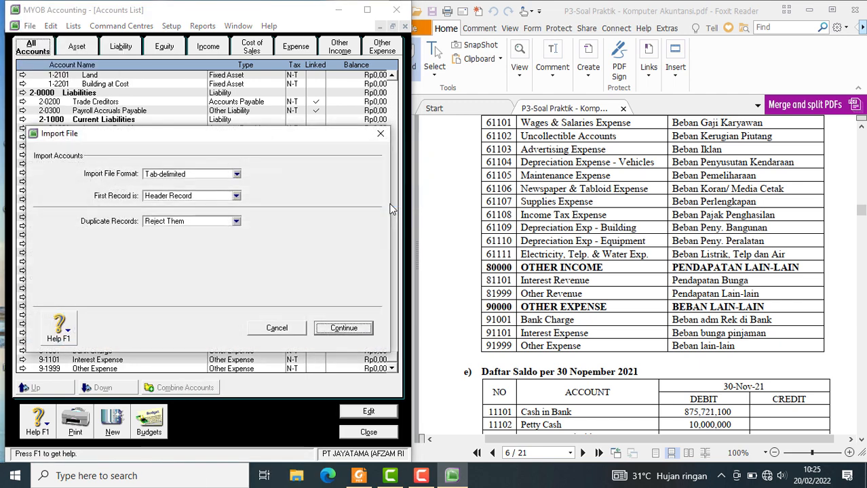
left_click(237, 221)
left_click(196, 242)
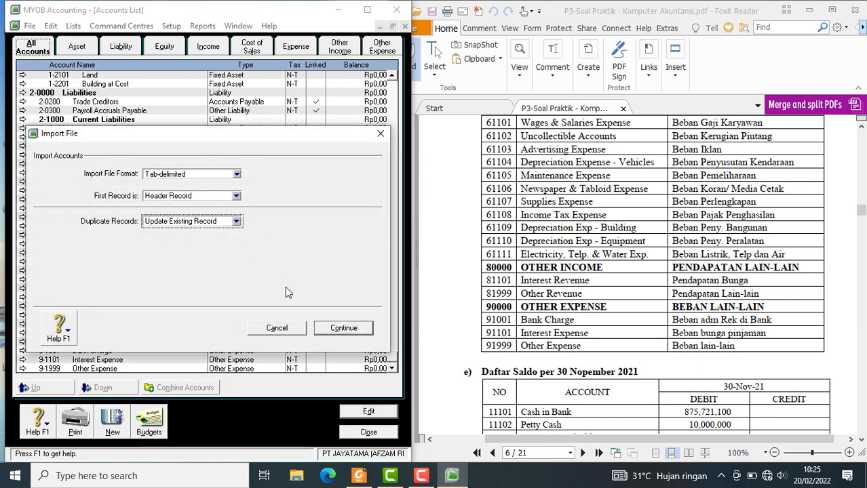
left_click(345, 327)
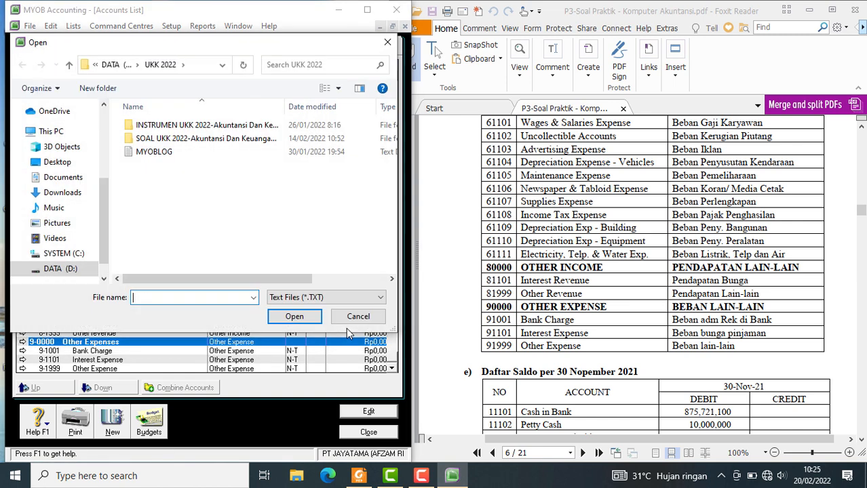
Search the UKK AKUNTANSI 1 APRIL 2022 and UKK 2022 folders on drive D: for the account import text file.
left_click(73, 270)
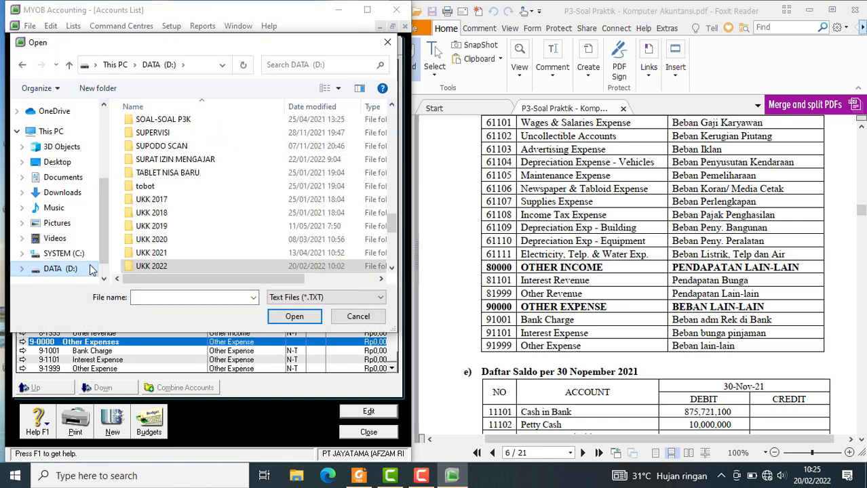
scroll(159, 264, "down", 3)
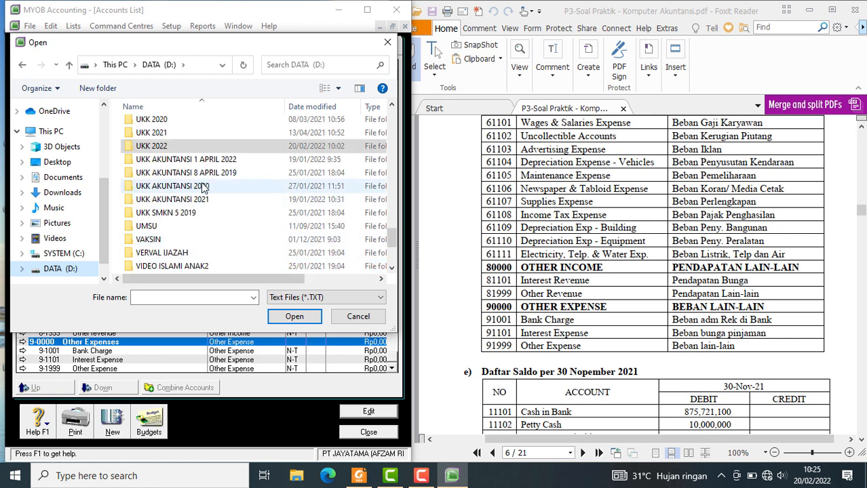
double_click(212, 160)
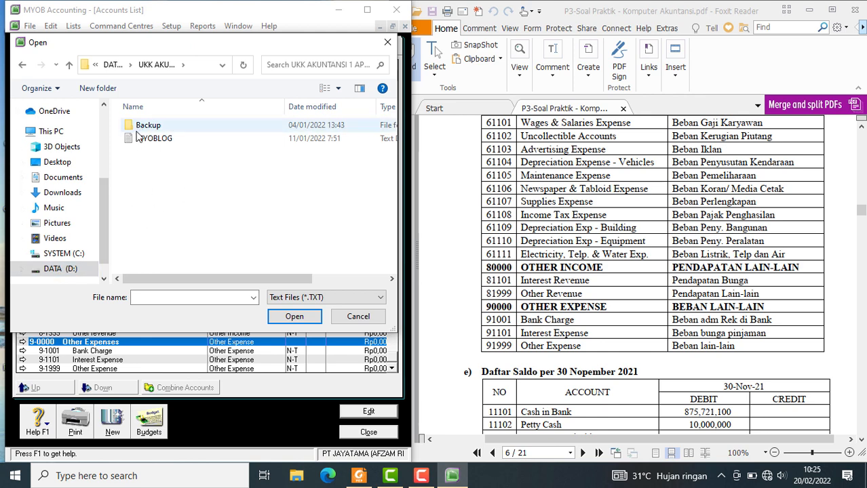
left_click(72, 268)
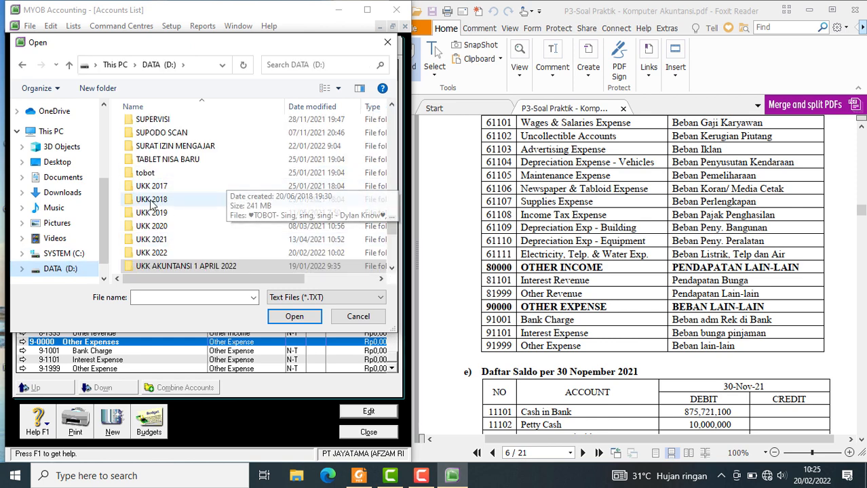
double_click(167, 255)
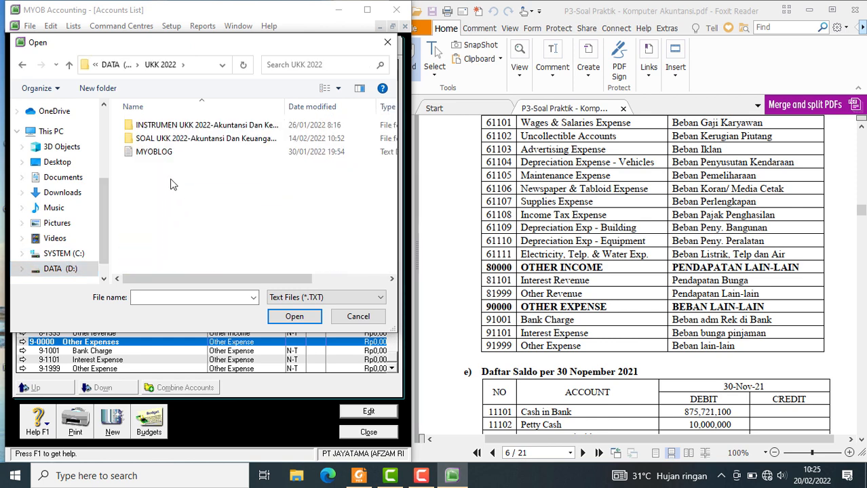
left_click(174, 139)
double_click(174, 139)
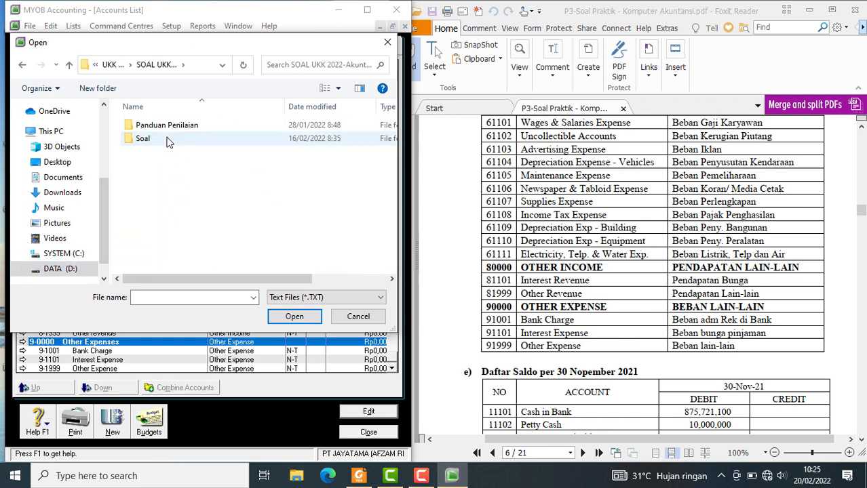
double_click(168, 139)
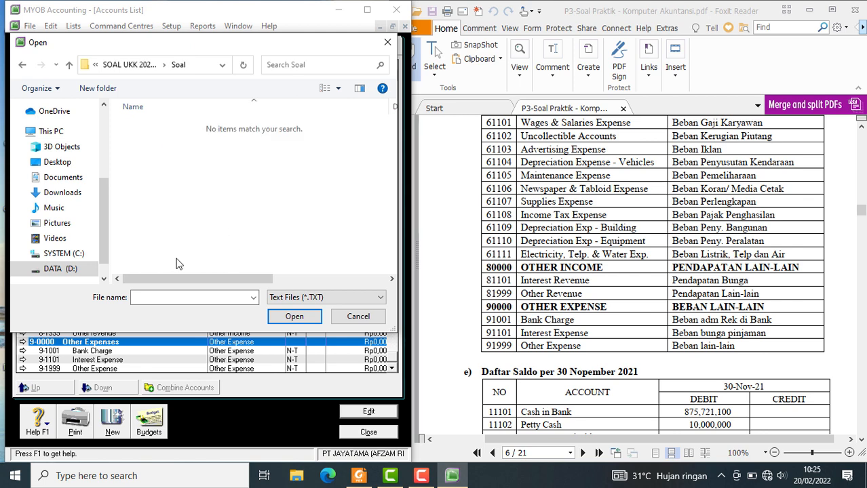
Select "Akun Import PT JAYATAMA" from the AKUN MYOB IMPORT folder on drive D: as the import source file.
left_click(61, 269)
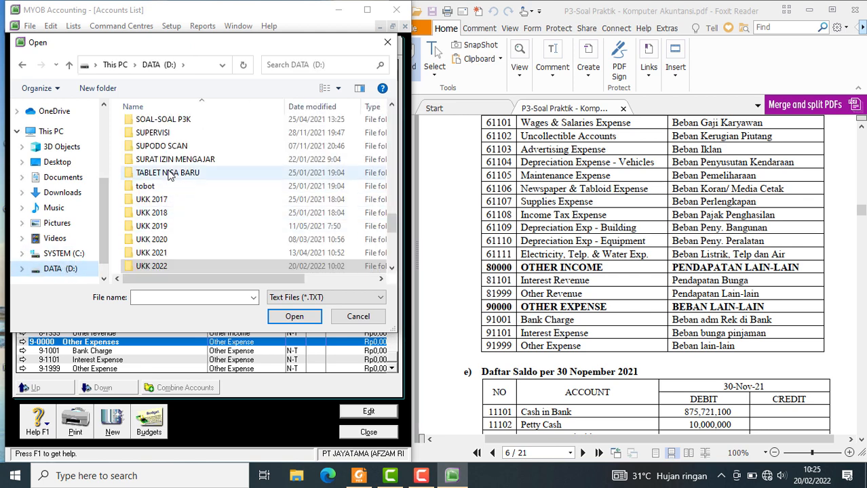
scroll(170, 175, "up", 4)
scroll(170, 175, "up", 12)
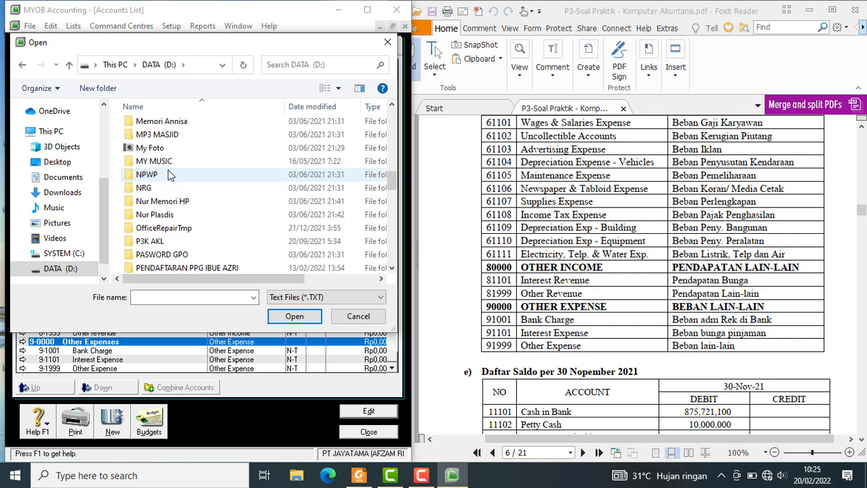
scroll(170, 175, "up", 4)
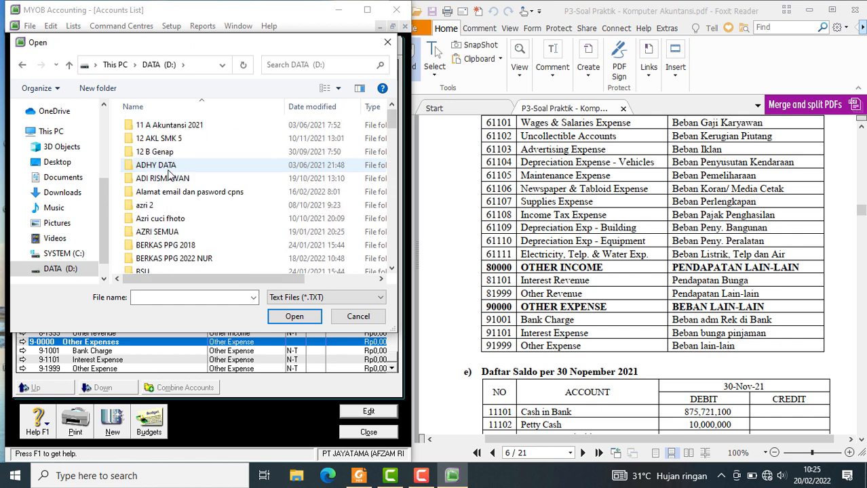
left_click(60, 268)
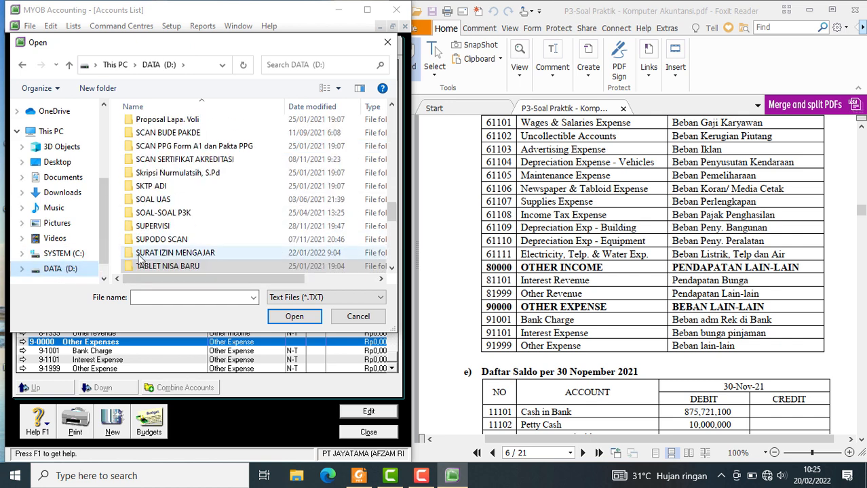
left_click(178, 241)
scroll(178, 224, "up", 10)
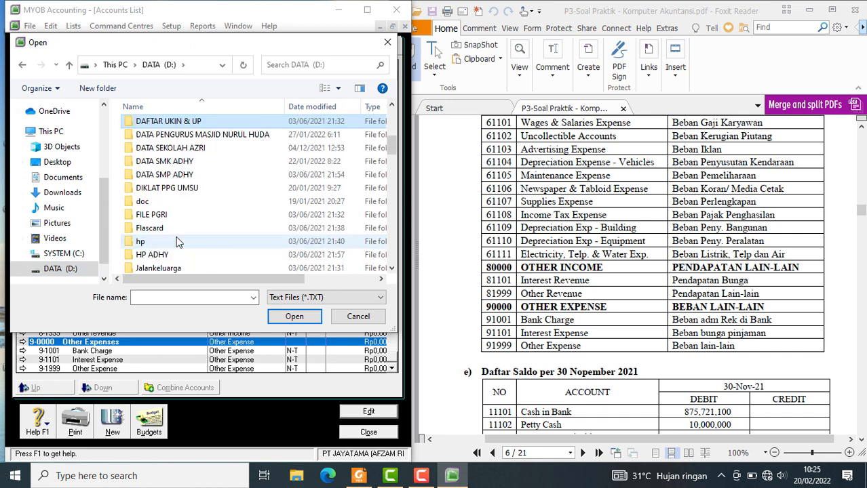
double_click(180, 167)
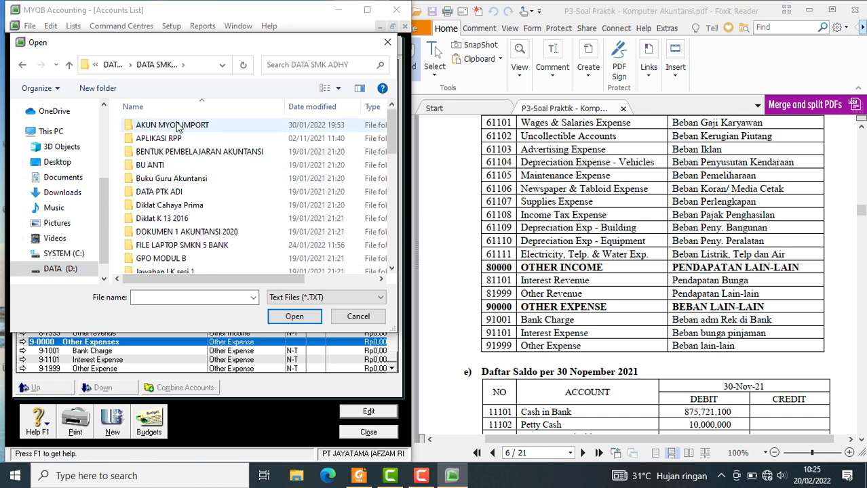
double_click(178, 126)
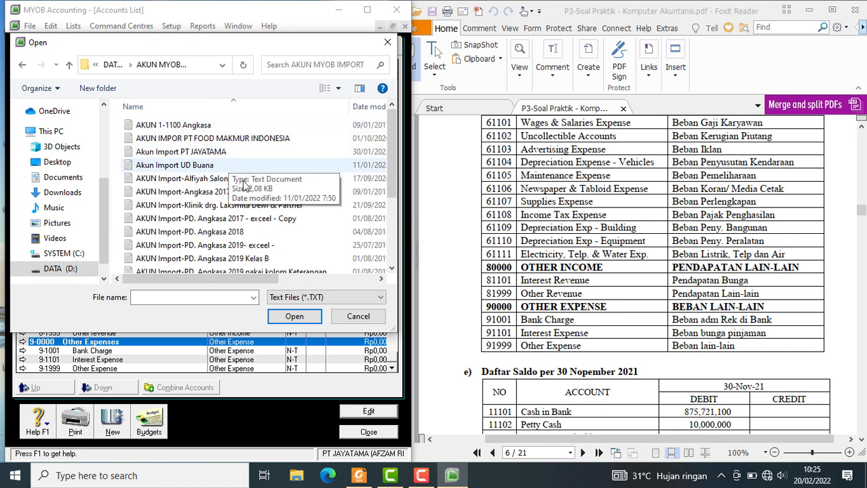
left_click(210, 154)
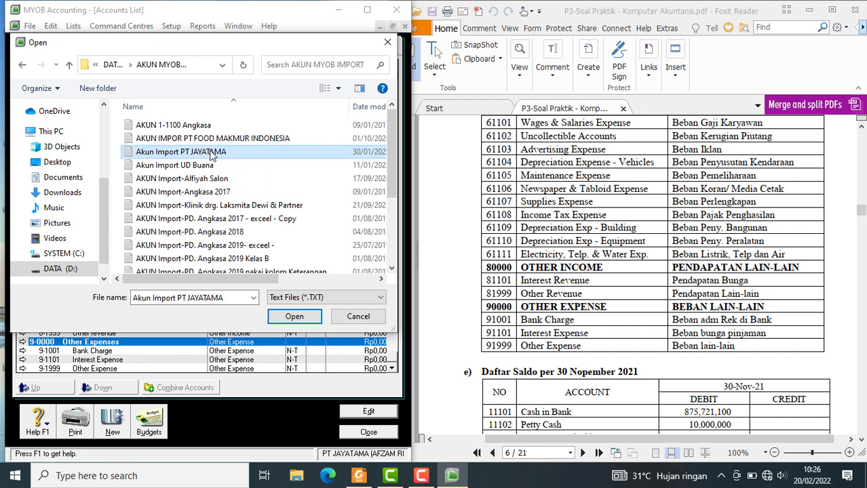
left_click(280, 319)
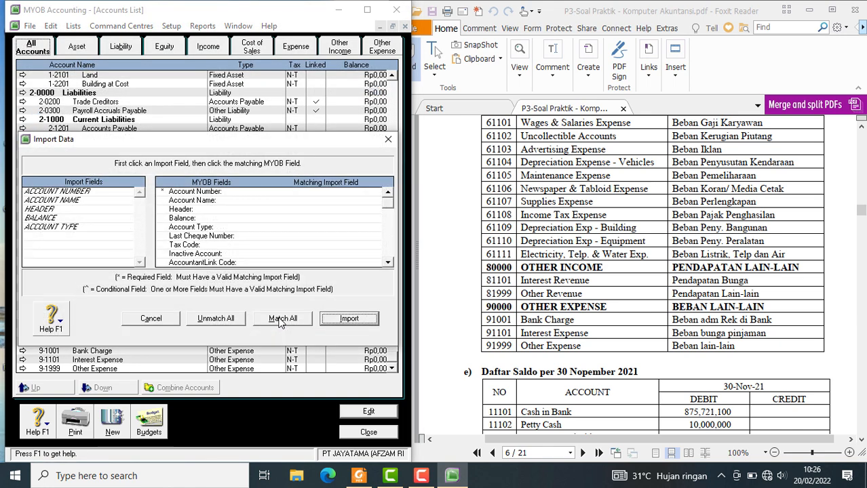
Match all import fields to their MYOB fields, import the account records, and dismiss the import summary.
left_click(282, 320)
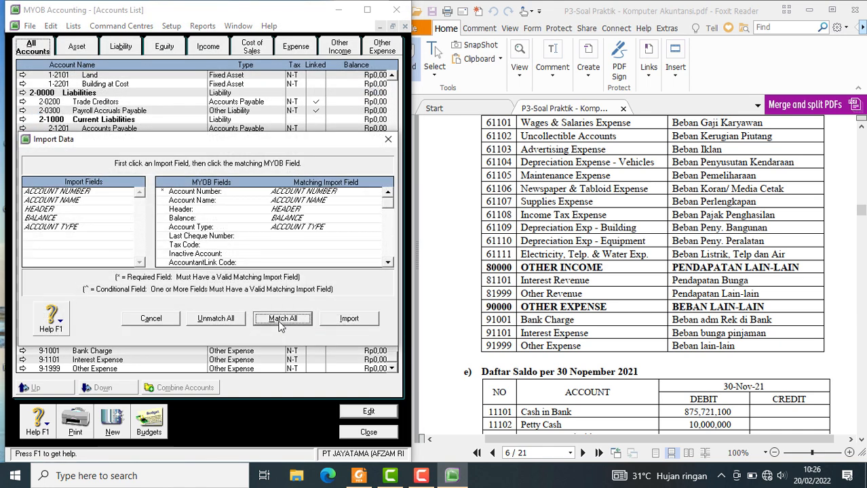
left_click(344, 321)
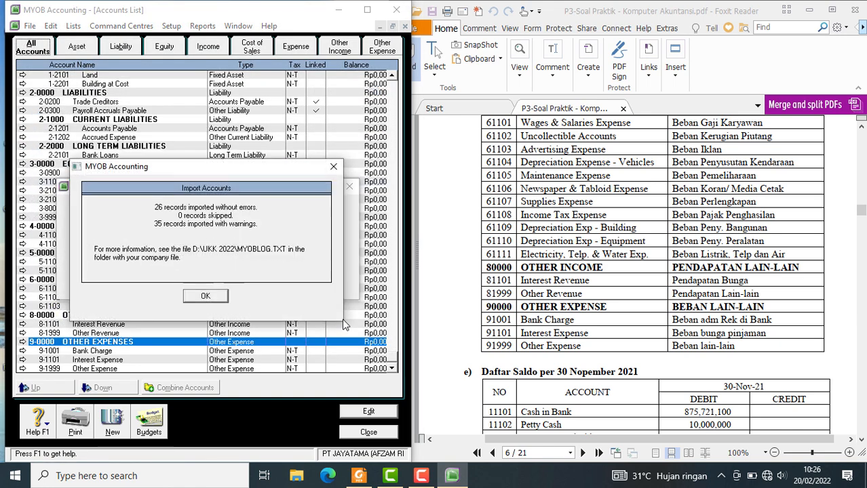
left_click(217, 297)
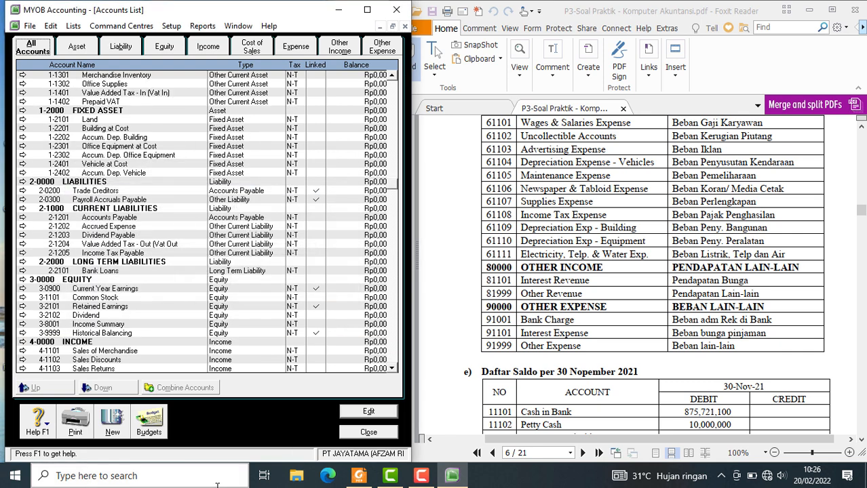
Compare the imported asset, liability and equity accounts with the Daftar Nama Akun table in the exam PDF.
scroll(191, 284, "up", 5)
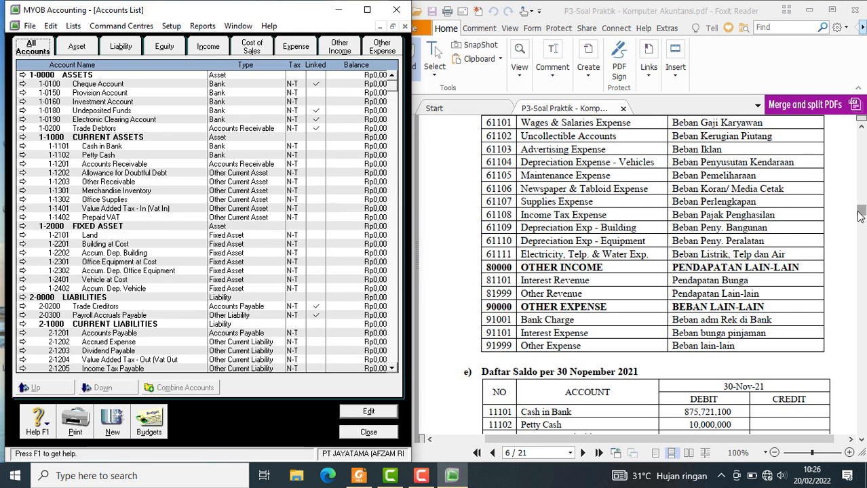
left_click_drag(860, 212, 860, 193)
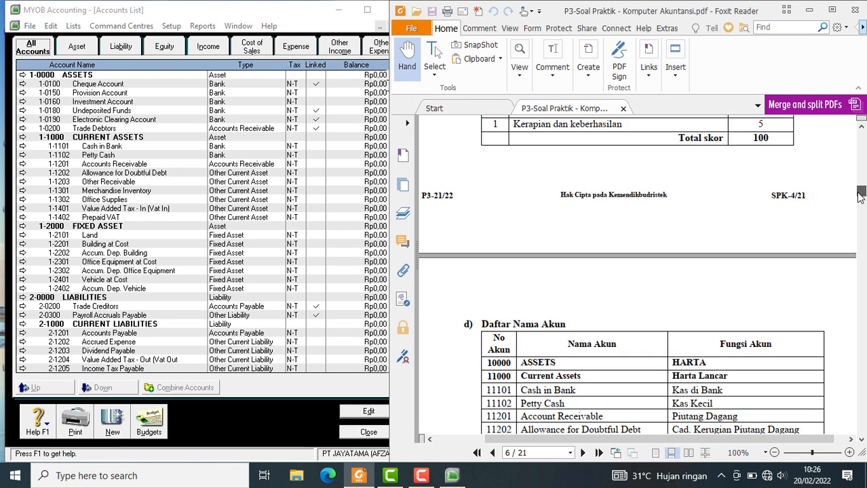
scroll(644, 306, "down", 3)
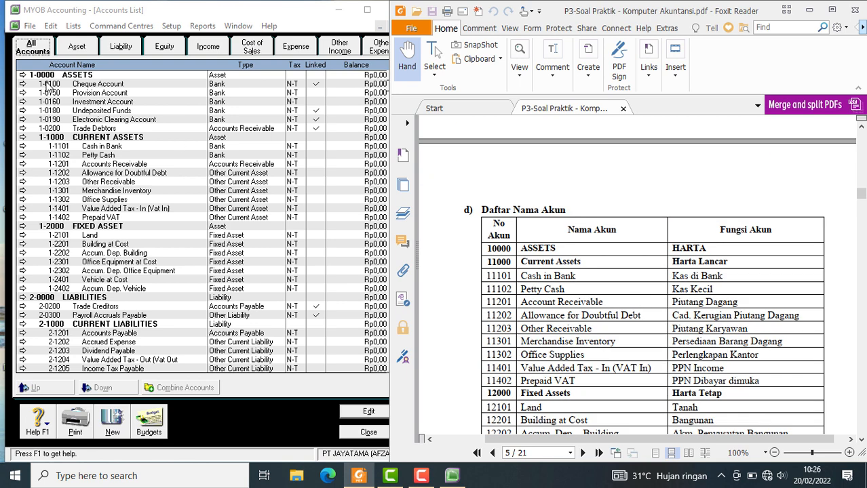
left_click(62, 52)
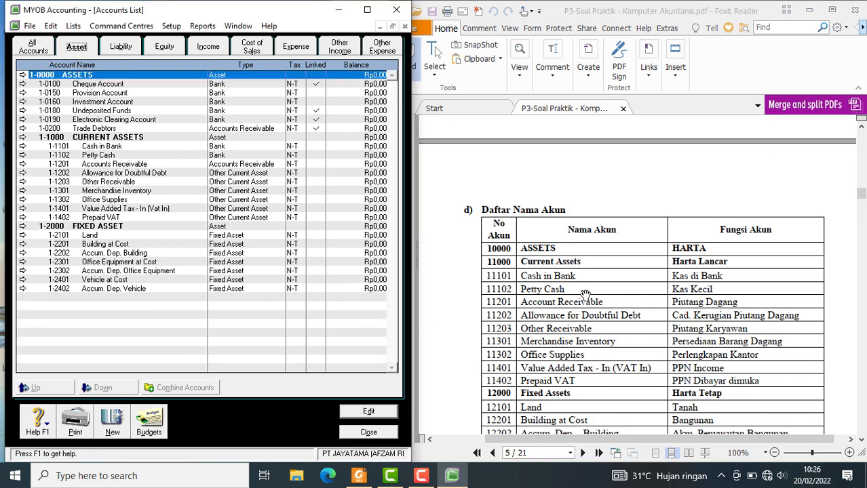
scroll(585, 293, "down", 3)
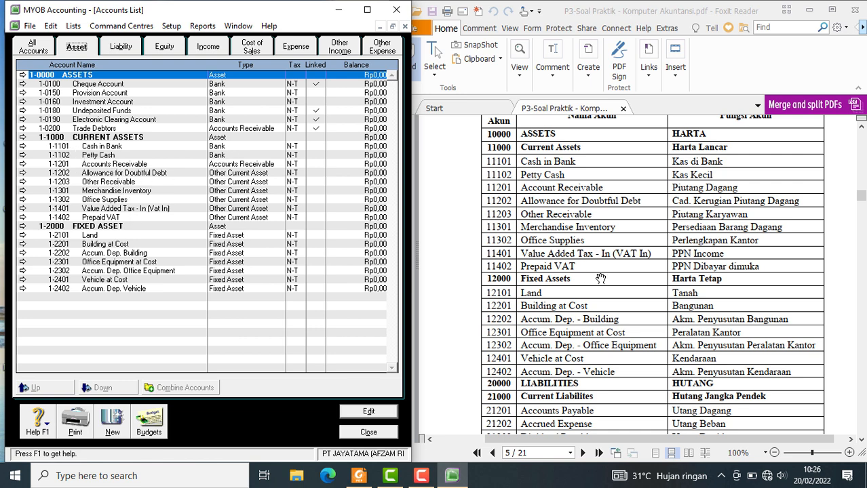
left_click(135, 53)
scroll(651, 309, "down", 5)
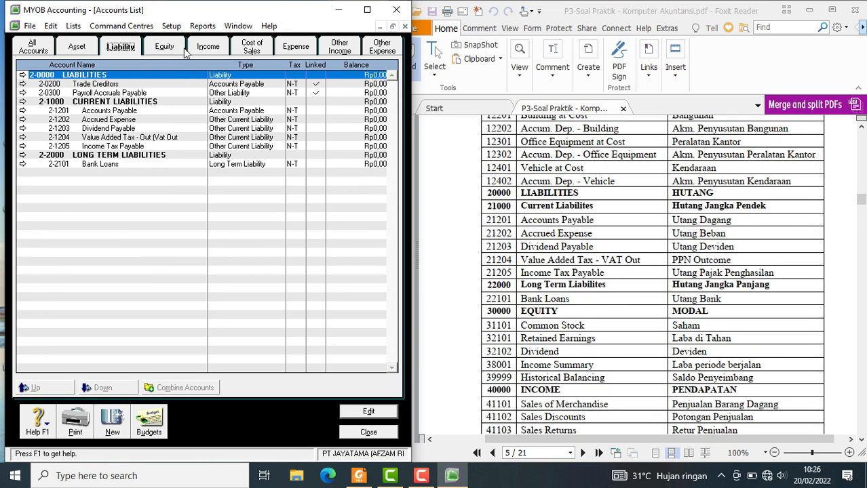
left_click(175, 50)
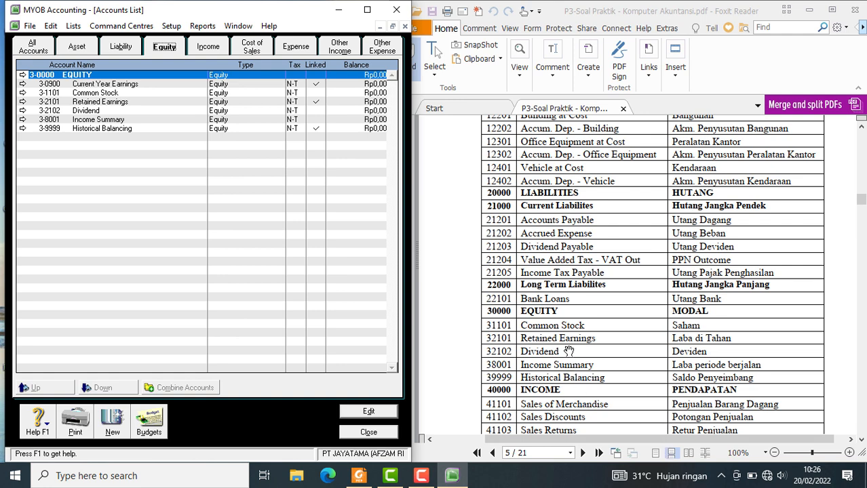
scroll(568, 351, "down", 1)
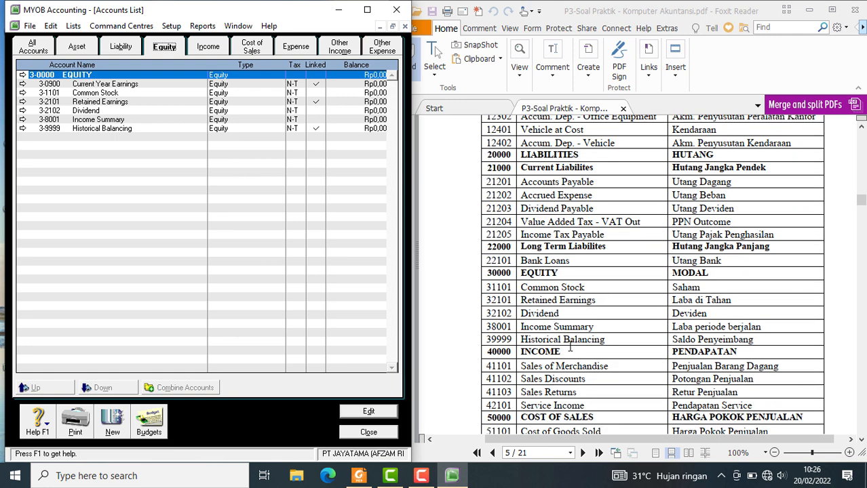
scroll(569, 348, "down", 2)
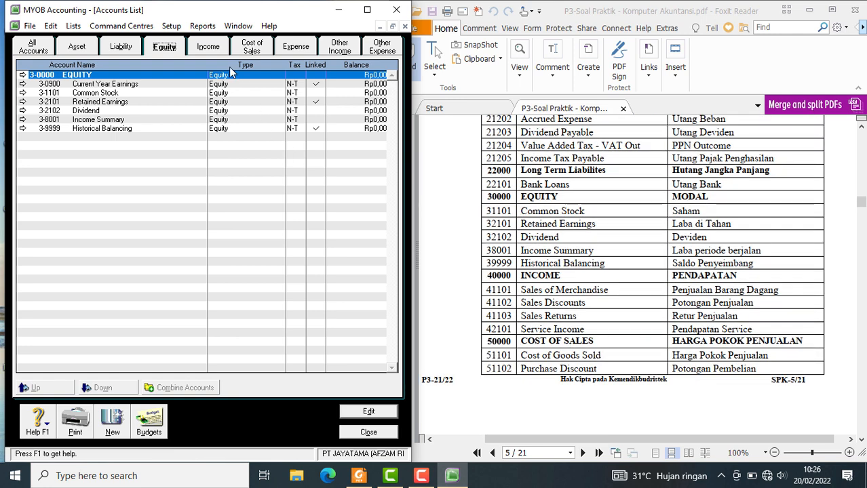
Check the income, cost of sales, expense, other income and other expense accounts against the PDF, and return to the list of all accounts.
left_click(208, 46)
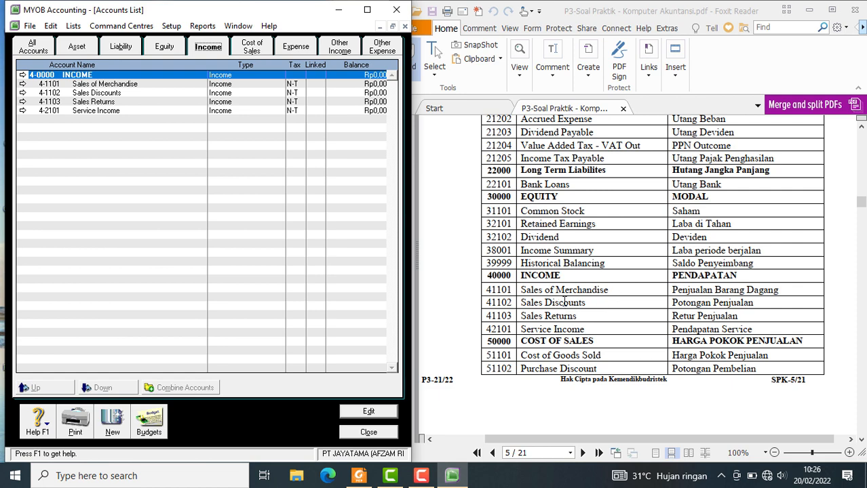
scroll(565, 313, "down", 1)
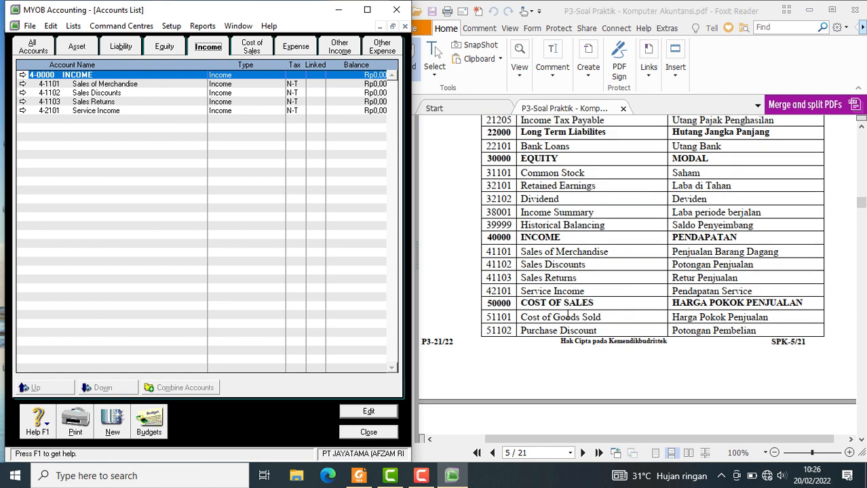
left_click(263, 44)
left_click(307, 50)
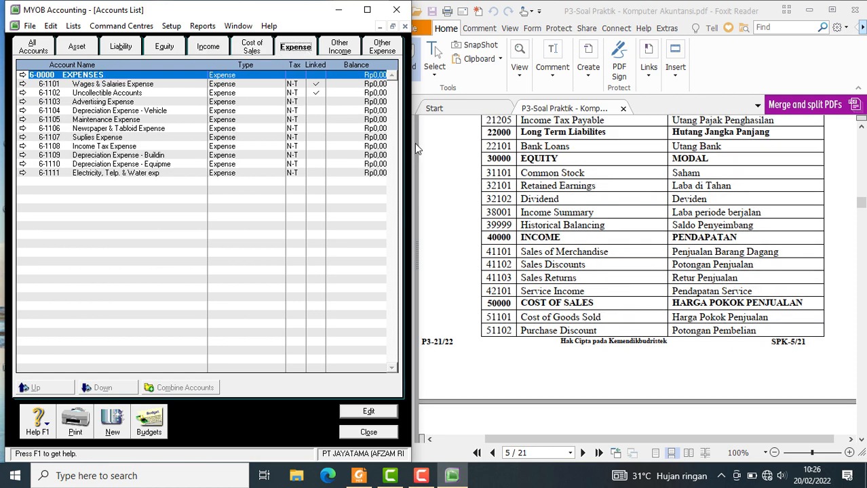
scroll(524, 226, "down", 10)
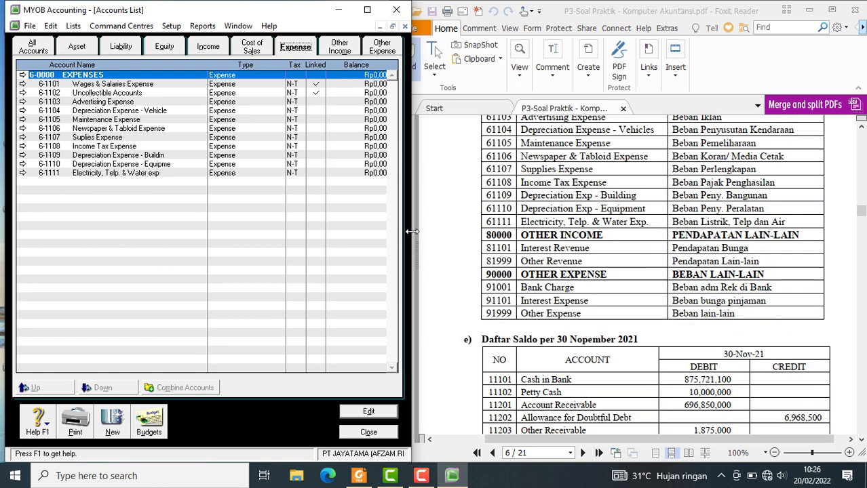
left_click(348, 49)
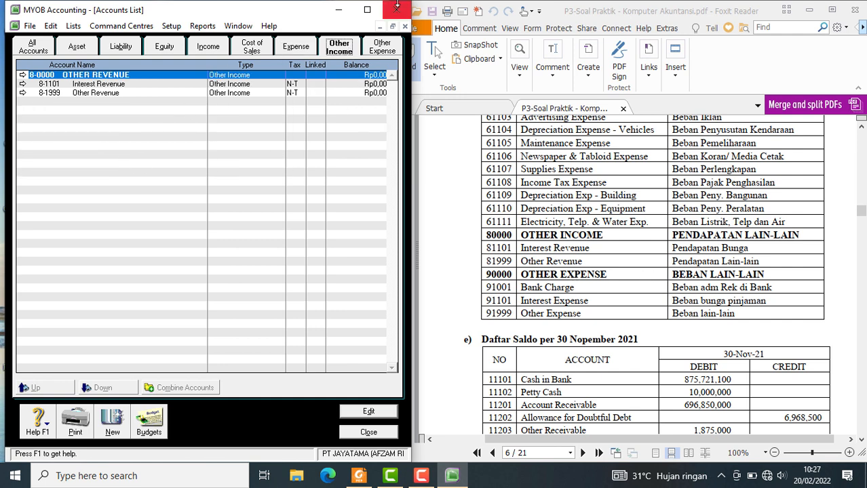
left_click(384, 49)
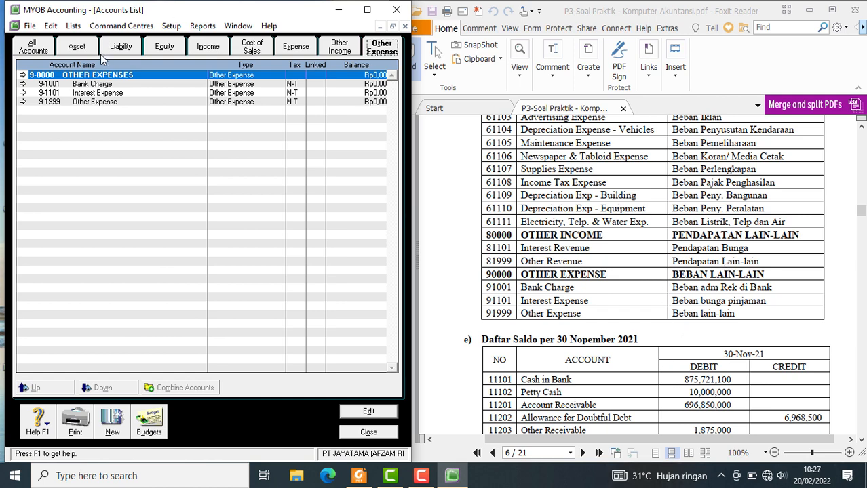
left_click(34, 45)
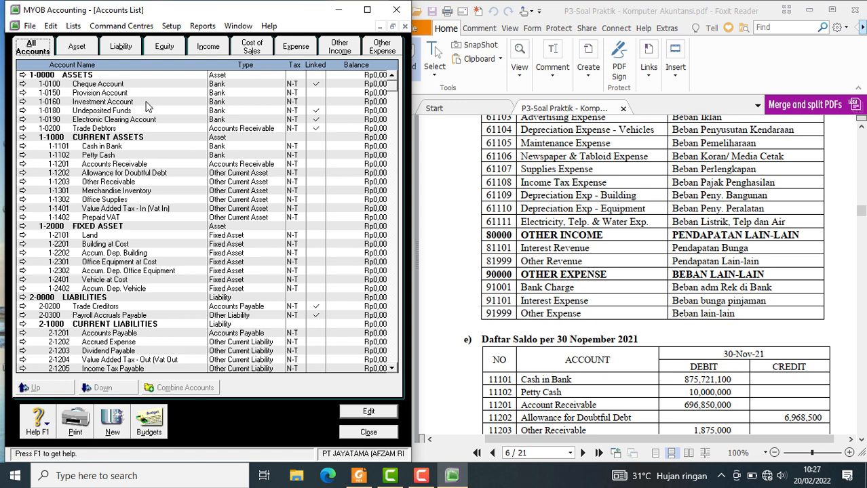
Check the default accounts listed above Current Assets against the Daftar Nama Akun table in the exam PDF.
left_click(112, 84)
left_click(114, 93)
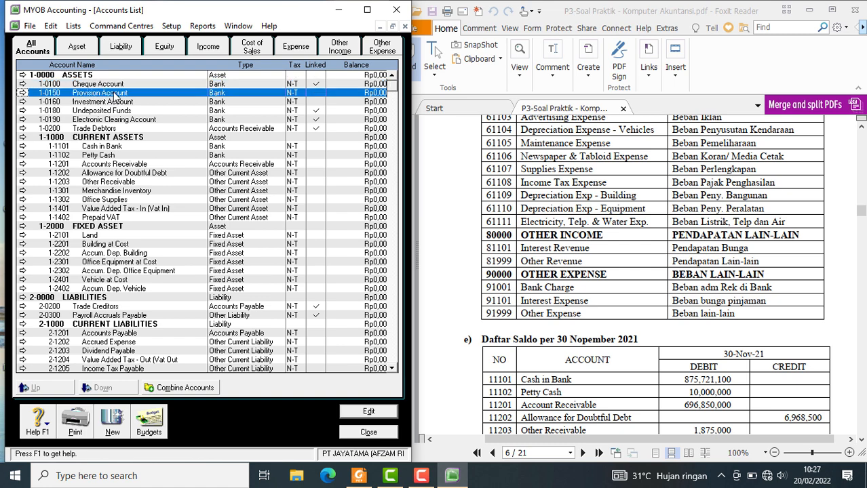
left_click(115, 103)
left_click(116, 110)
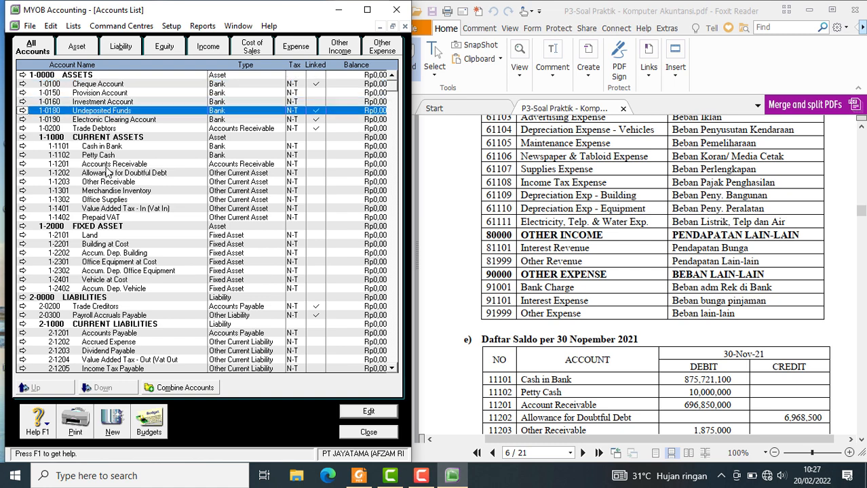
scroll(584, 224, "up", 5)
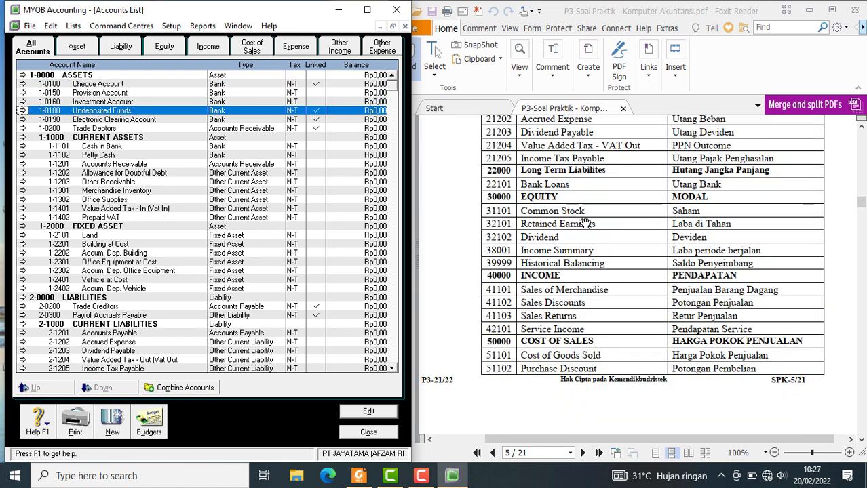
scroll(585, 224, "up", 5)
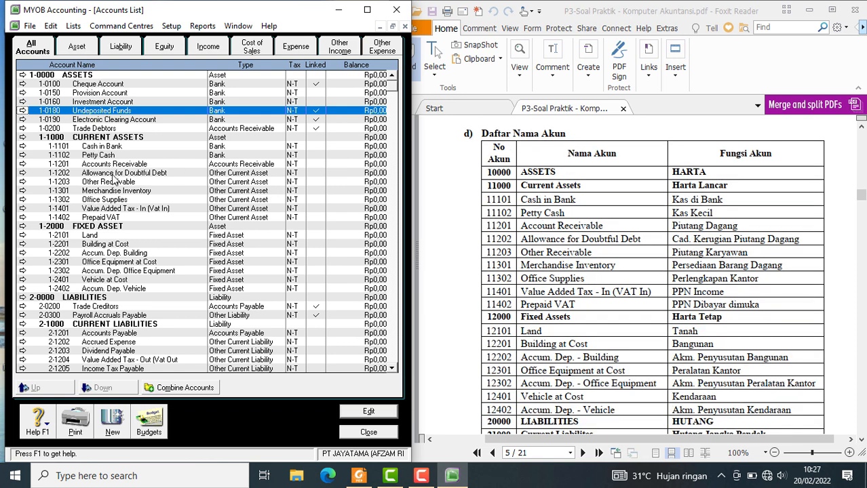
Set the linked bank account for undeposited funds to 1-1101 Cash in Bank in the Accounts & Banking linked accounts.
left_click(168, 27)
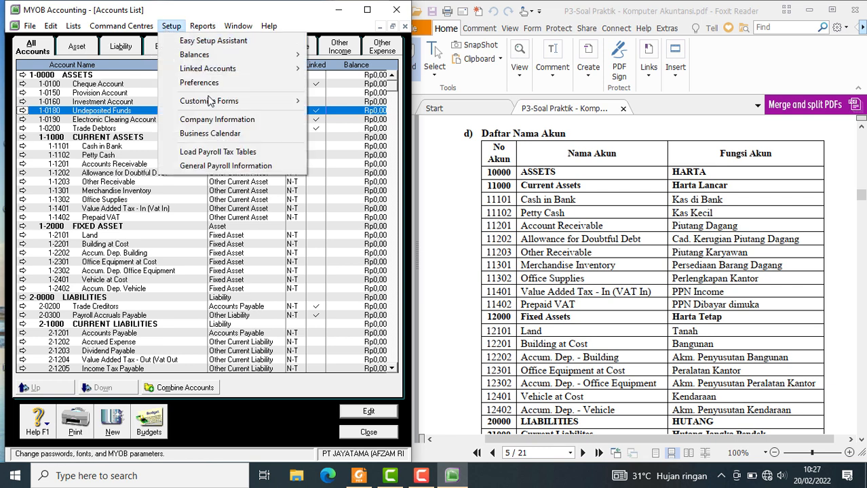
mouse_move(228, 72)
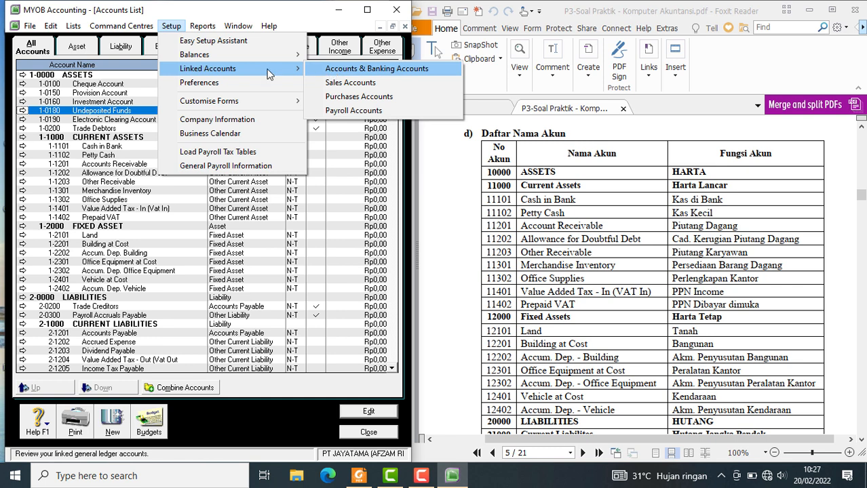
left_click(347, 70)
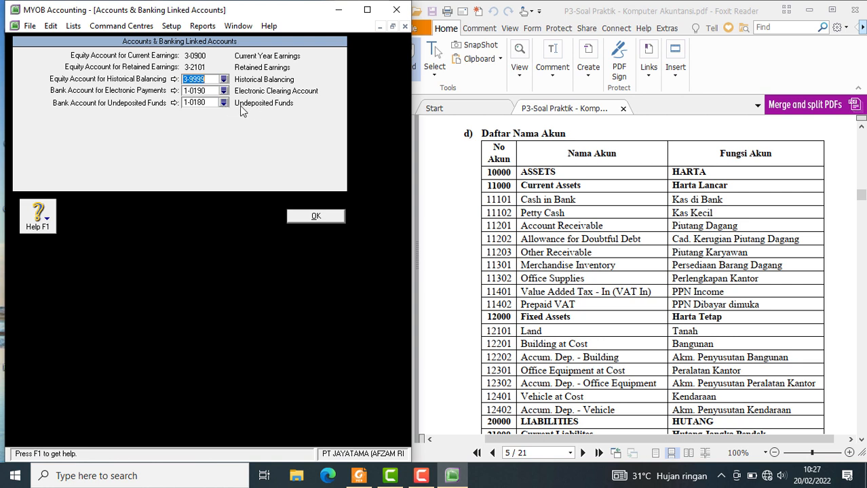
left_click(223, 102)
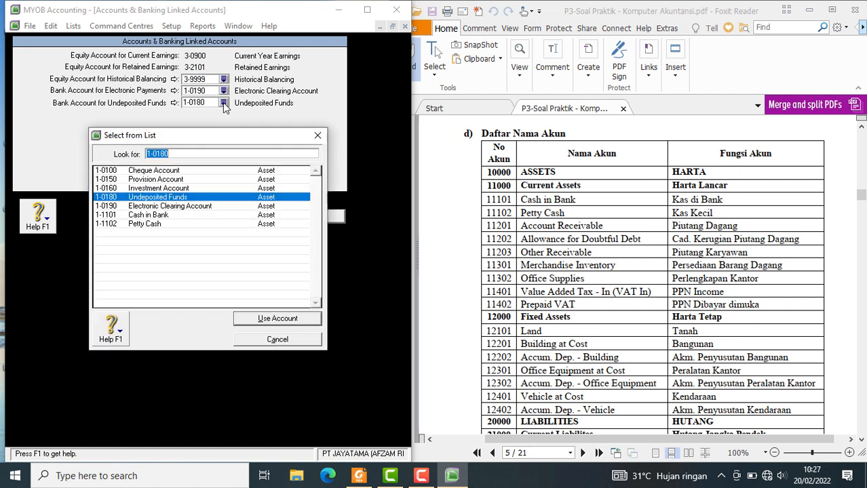
left_click(161, 216)
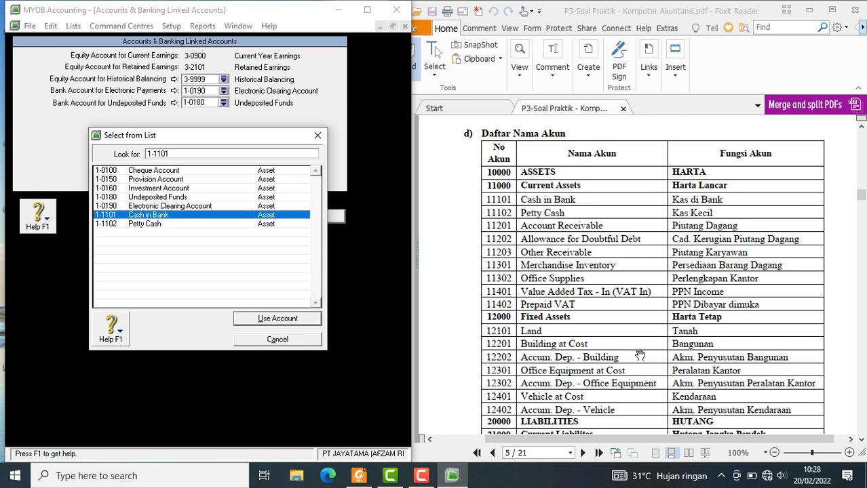
left_click(275, 318)
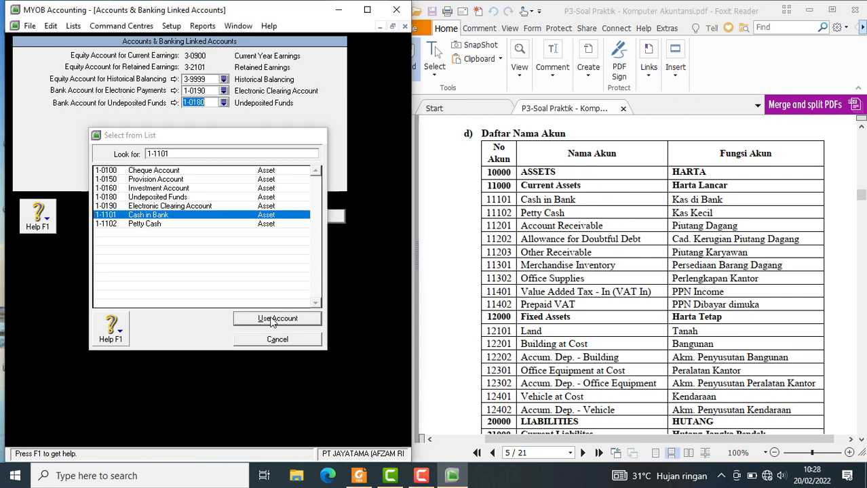
left_click(239, 299)
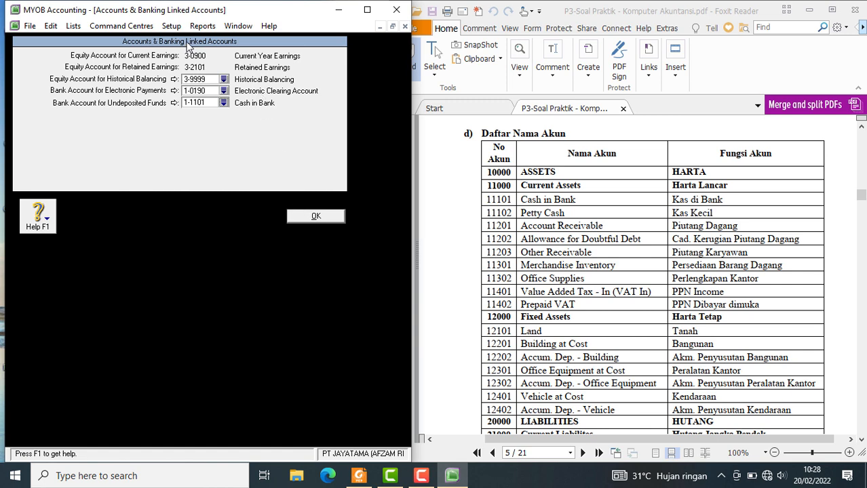
In the sales linked accounts, track receivables with 1-1201 Accounts Receivable and link customer receipts to 1-1101 Cash in Bank.
left_click(171, 25)
mouse_move(200, 69)
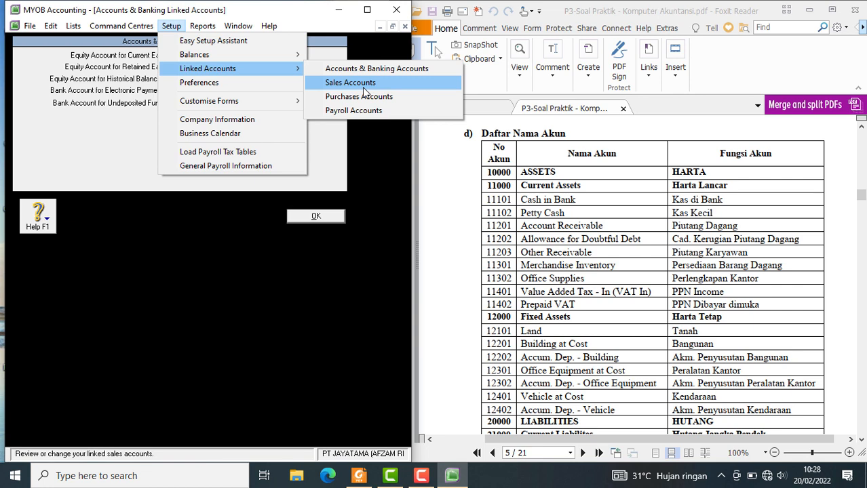
left_click(364, 82)
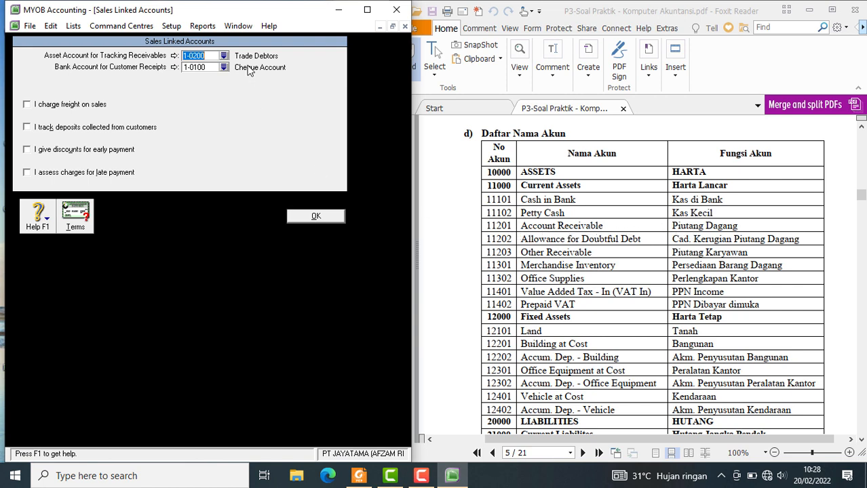
left_click(223, 57)
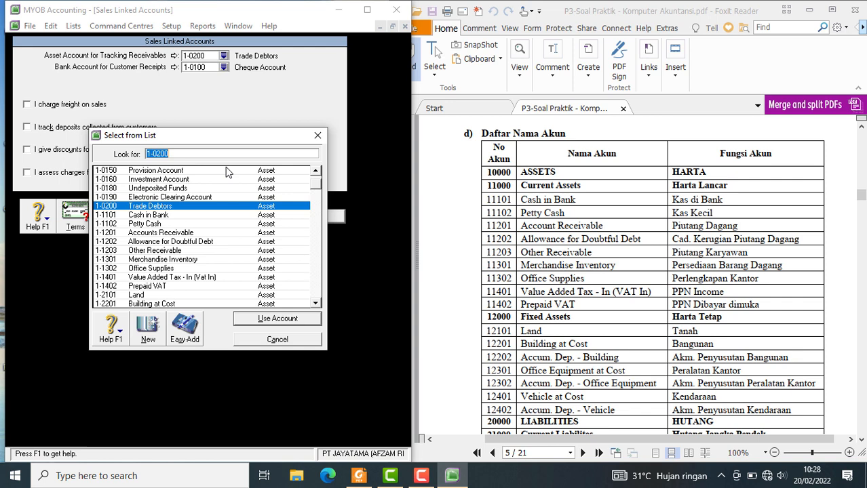
left_click(198, 233)
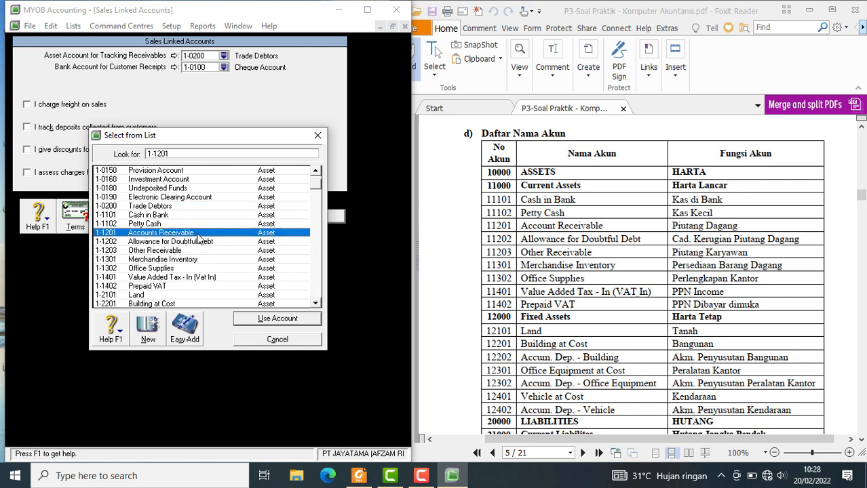
left_click(244, 318)
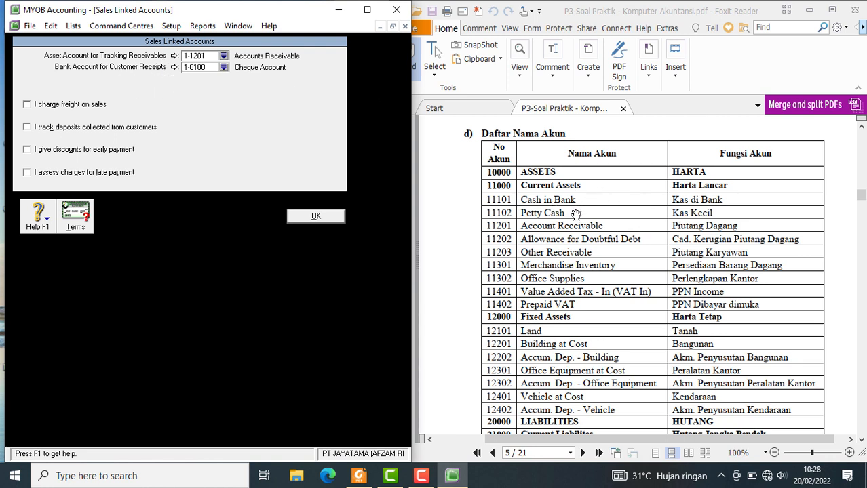
left_click(223, 67)
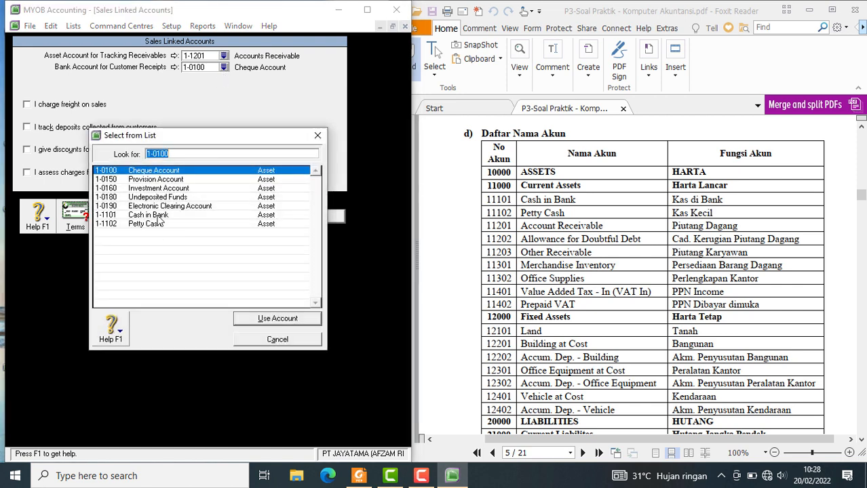
left_click(158, 215)
left_click(278, 318)
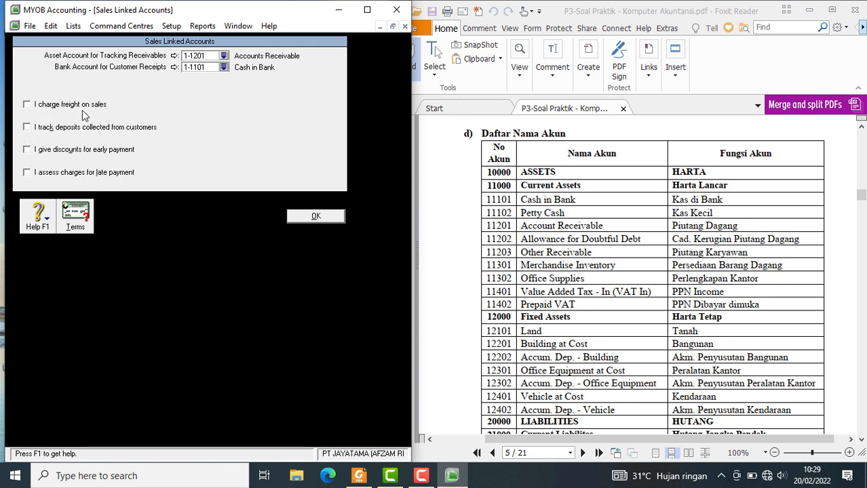
Look through the PDF's account list for accounts matching the sales options for freight, customer deposits, discounts and late charges.
scroll(772, 339, "down", 5)
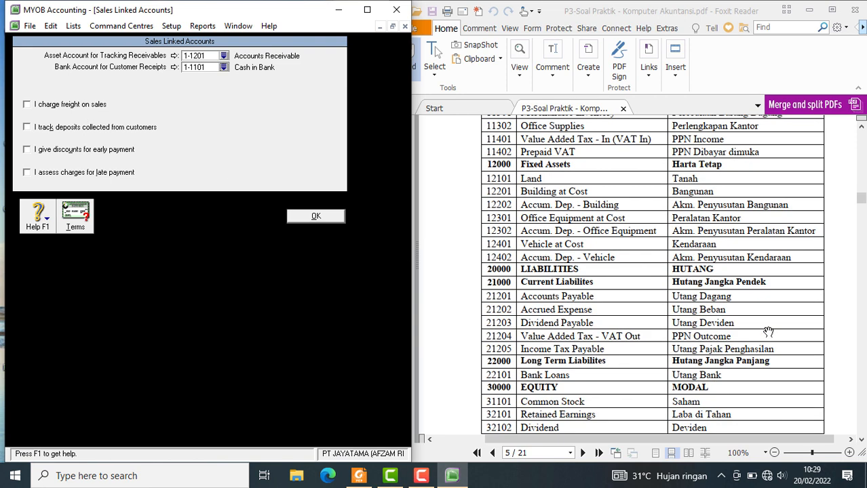
scroll(768, 333, "down", 9)
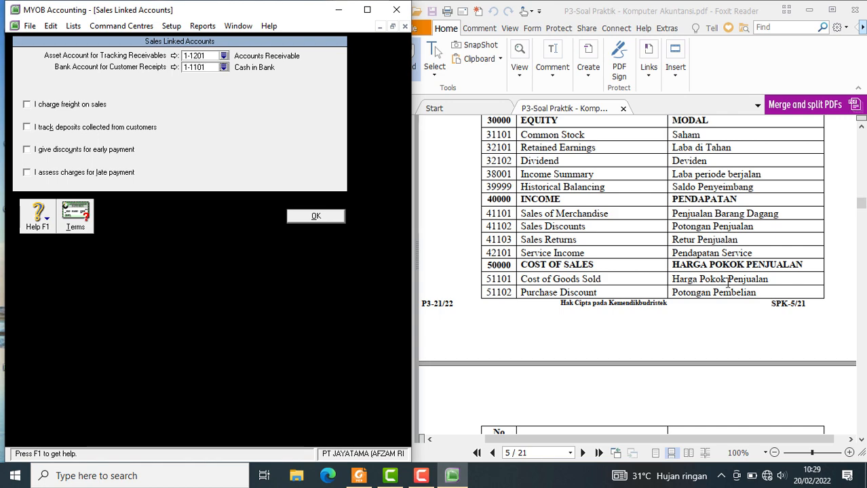
scroll(727, 284, "down", 2)
scroll(727, 283, "up", 2)
scroll(726, 285, "down", 8)
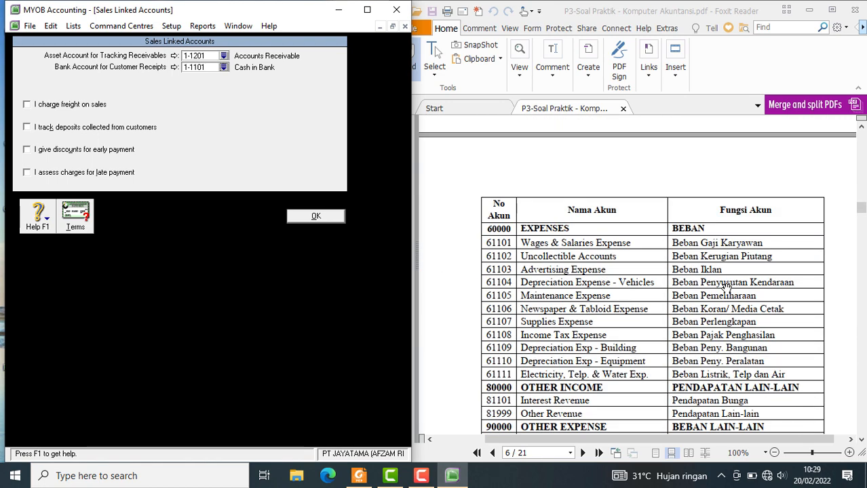
scroll(726, 285, "down", 4)
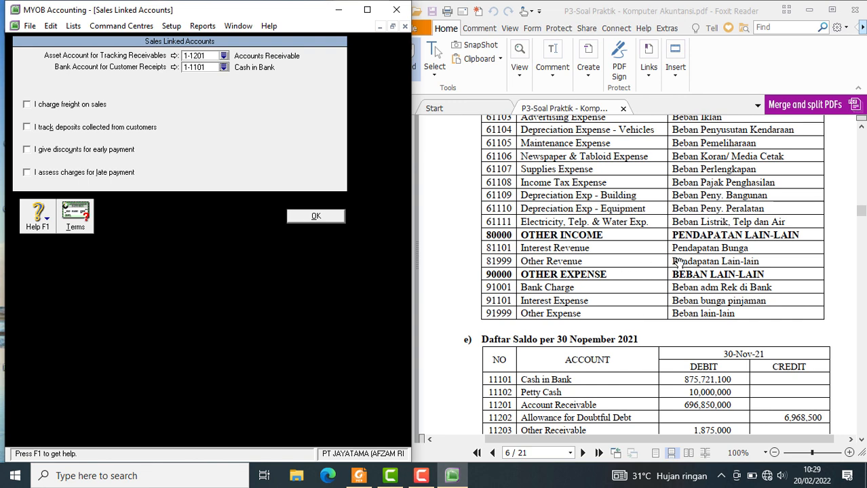
scroll(676, 262, "up", 18)
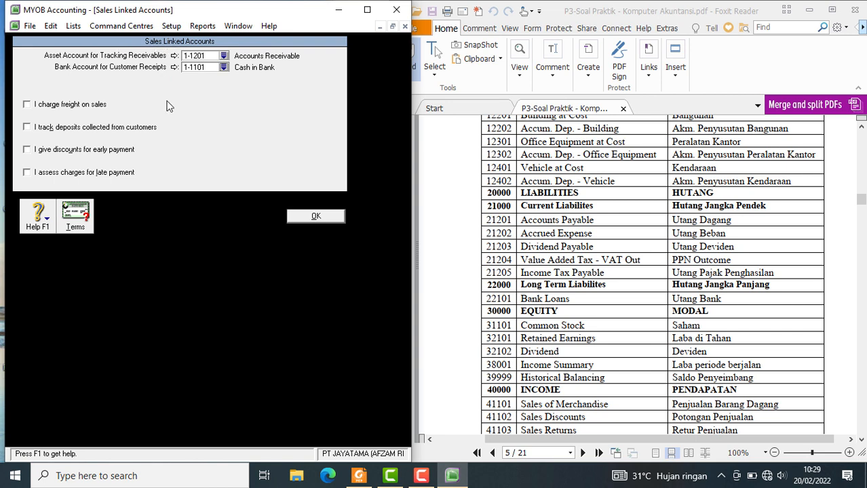
scroll(697, 349, "down", 3)
scroll(699, 347, "down", 1)
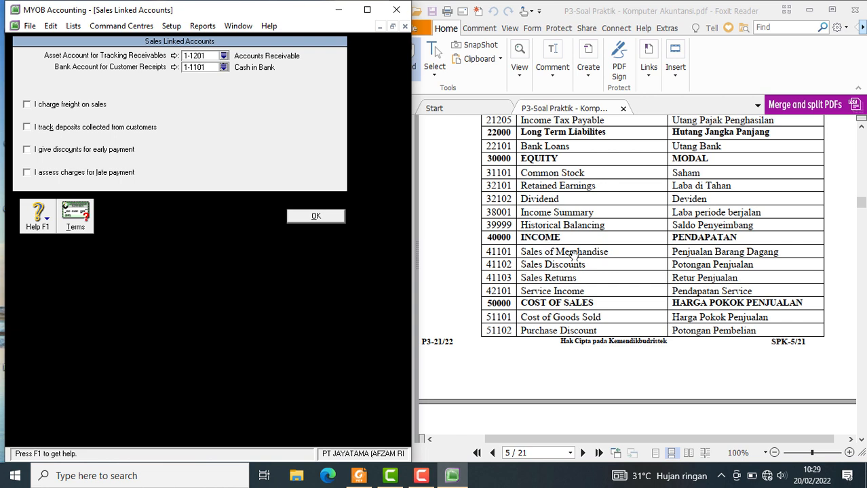
Enable discounts for early payment on sales, link them to 4-1102 Sales Discounts, and check the PDF for a late-charge account.
left_click(27, 150)
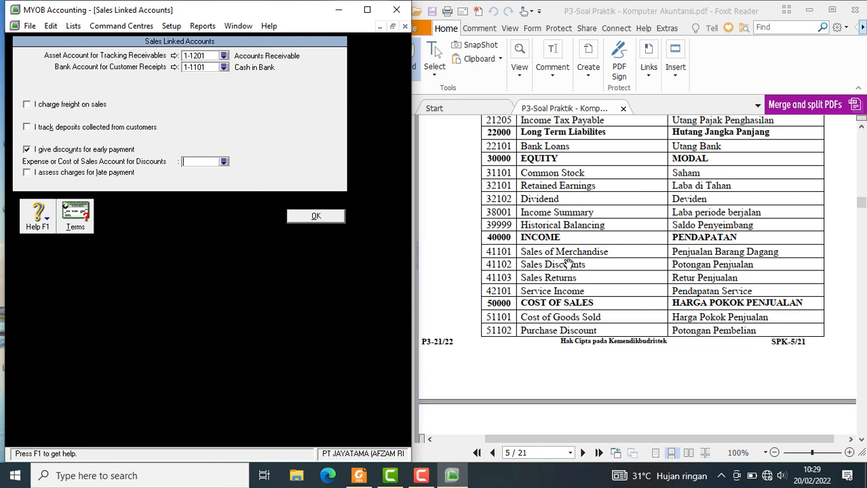
left_click(224, 162)
type("6")
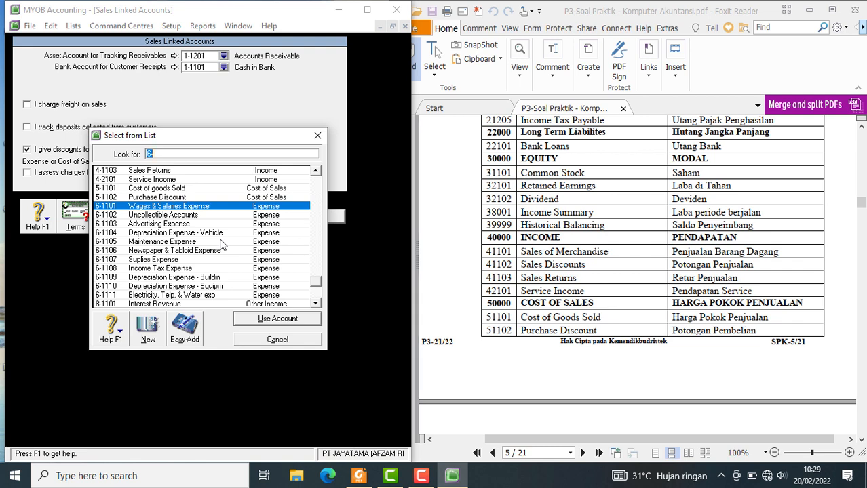
type("4")
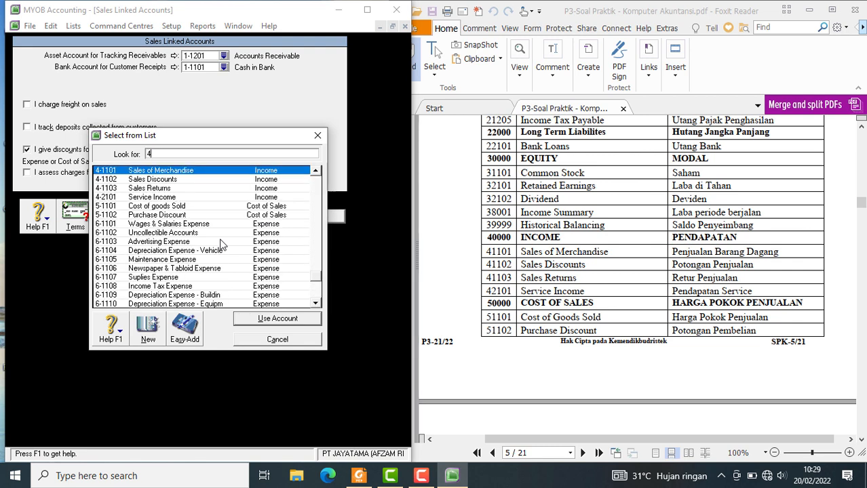
left_click(147, 181)
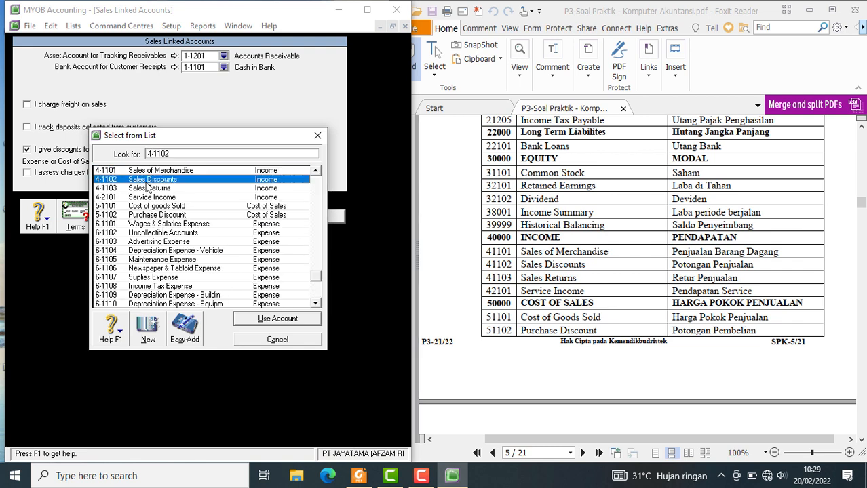
left_click(280, 323)
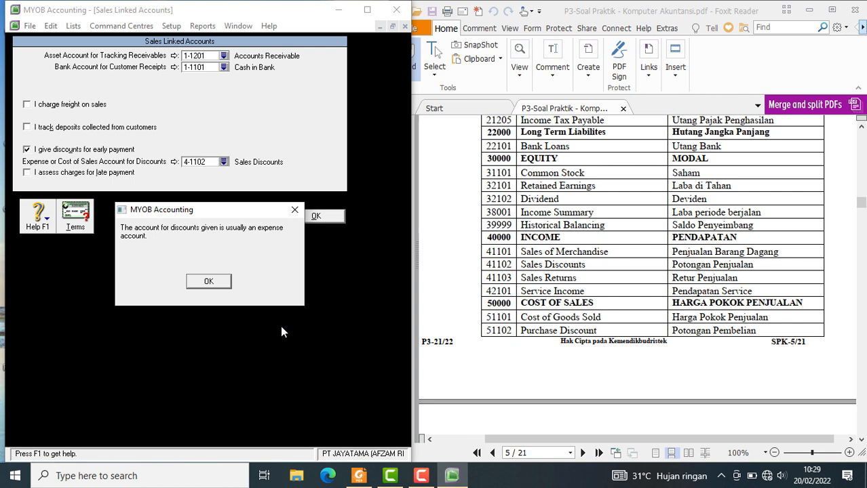
left_click(205, 285)
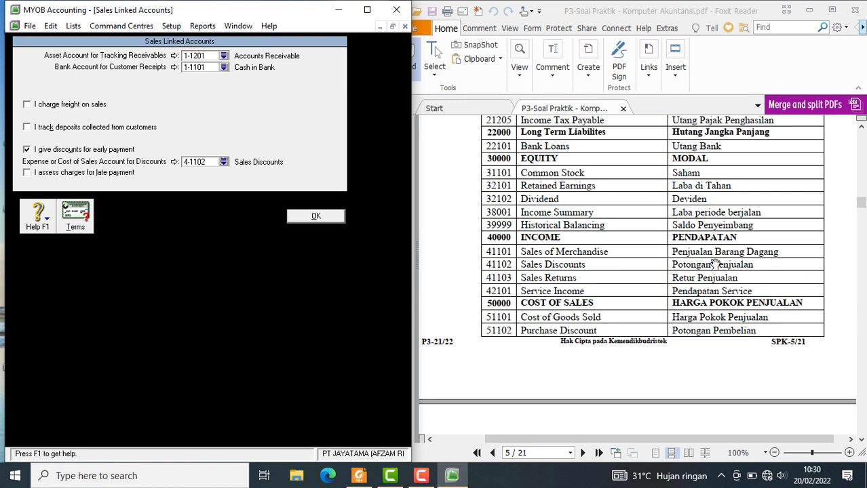
scroll(698, 329, "down", 10)
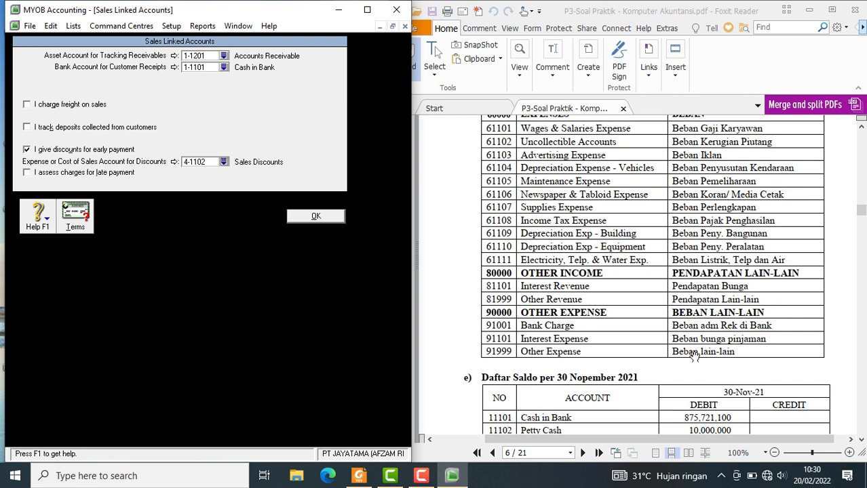
scroll(559, 327, "up", 3)
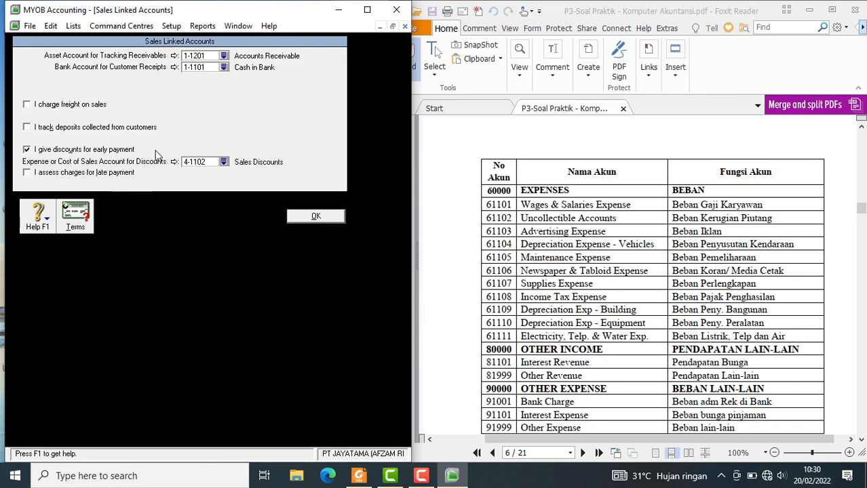
In the purchases linked accounts, set the liability account for tracking payables to 2-1201 Accounts Payable.
left_click(172, 25)
mouse_move(290, 69)
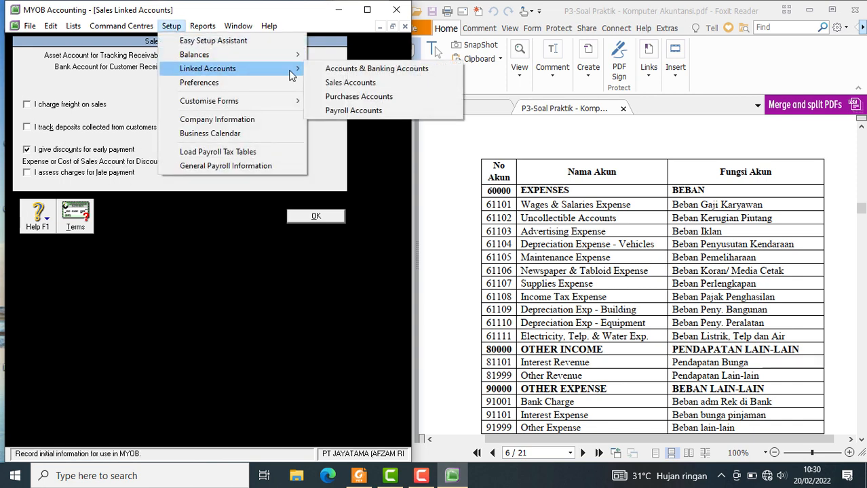
left_click(362, 96)
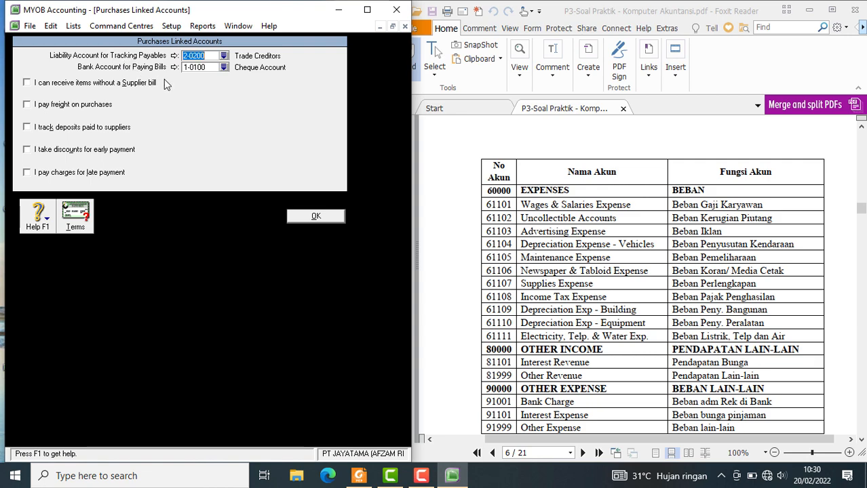
scroll(618, 341, "up", 4)
scroll(619, 341, "up", 6)
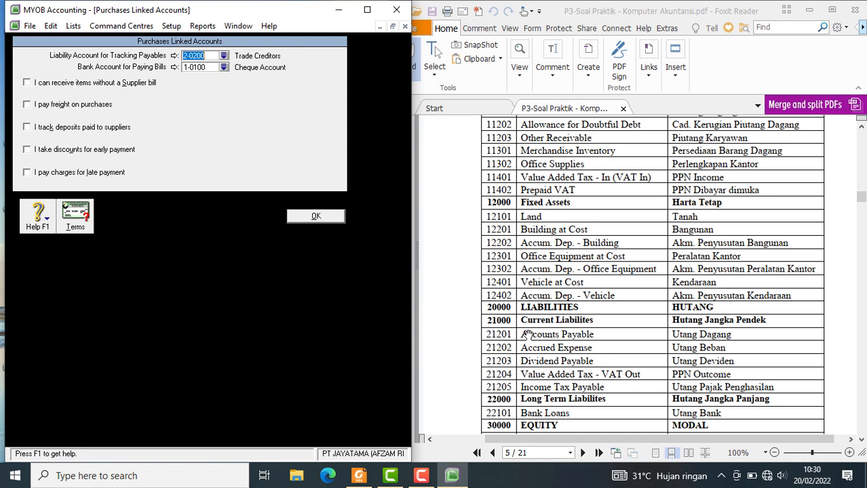
left_click(224, 56)
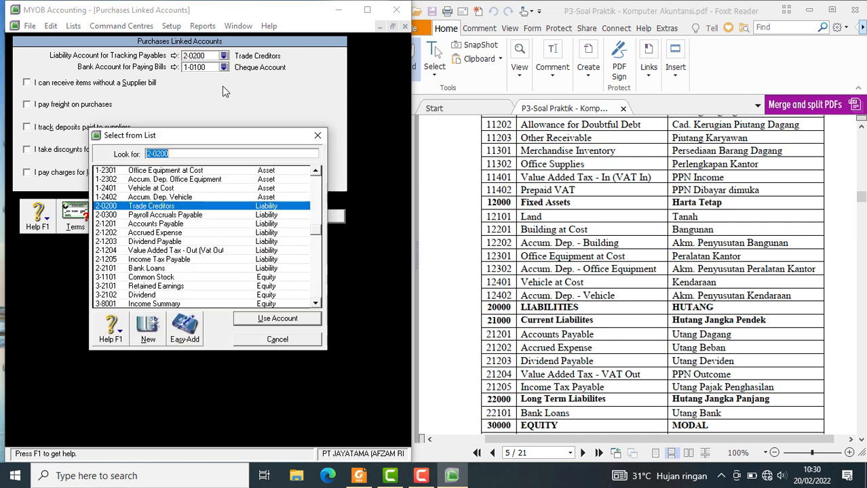
left_click(189, 225)
left_click(253, 325)
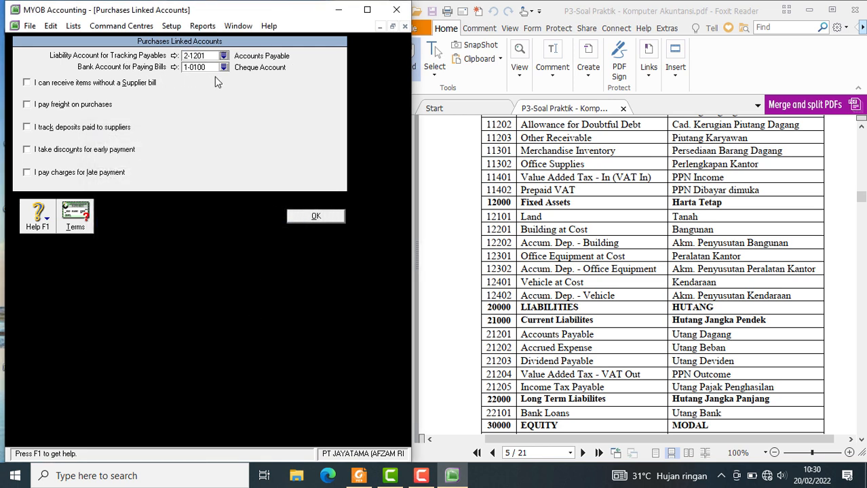
Set the bank account for paying bills to 1-1101 Cash in Bank.
scroll(644, 361, "up", 5)
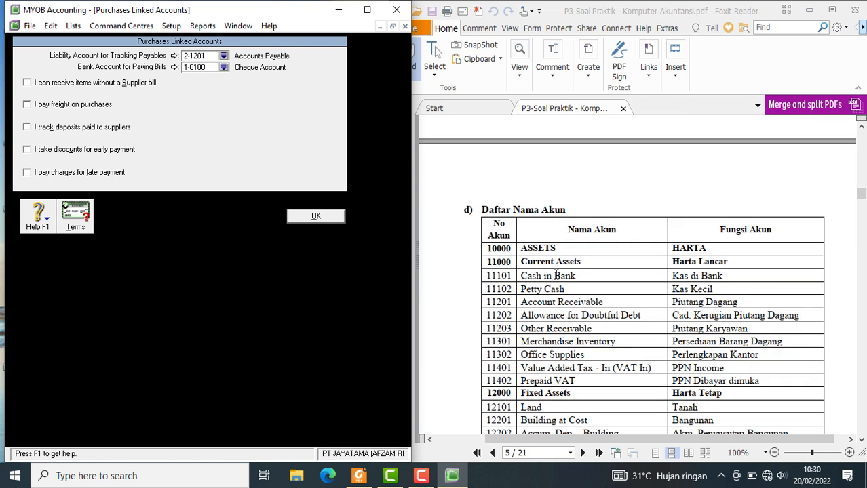
left_click(224, 68)
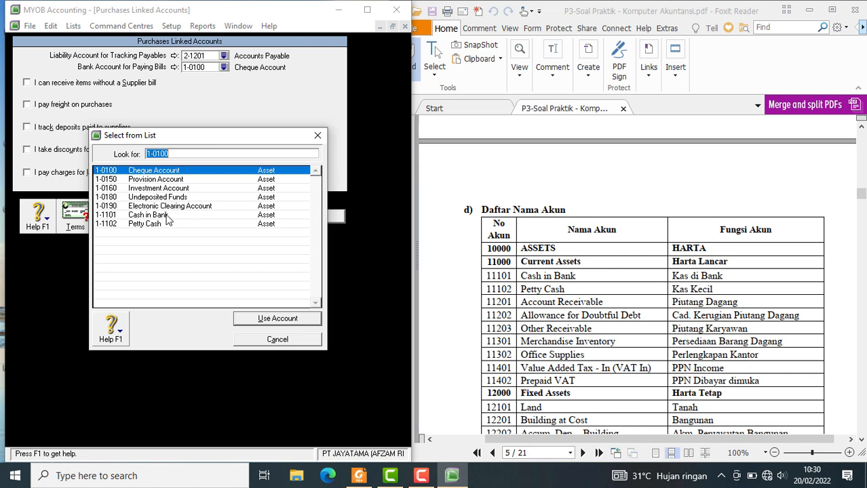
left_click(166, 215)
left_click(245, 323)
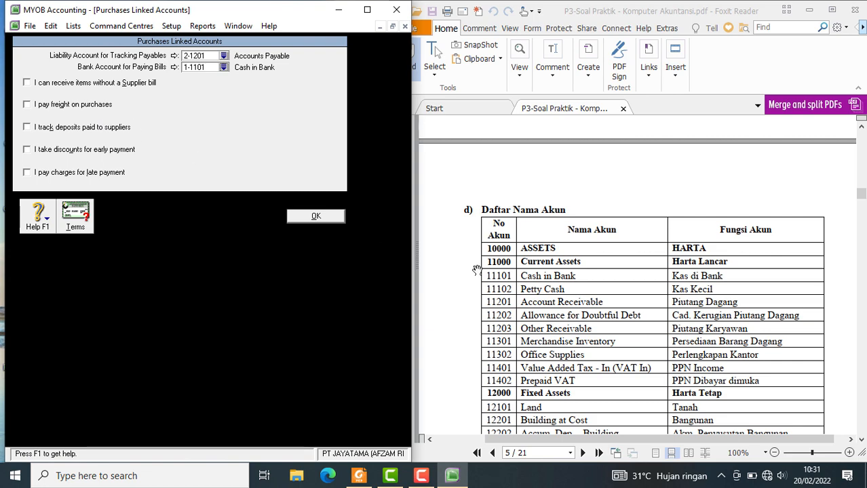
Enable discounts for early payment on purchases, link them to 5-1102 Purchase Discount, and check the PDF for a late-charge account.
scroll(629, 326, "down", 5)
scroll(630, 327, "down", 5)
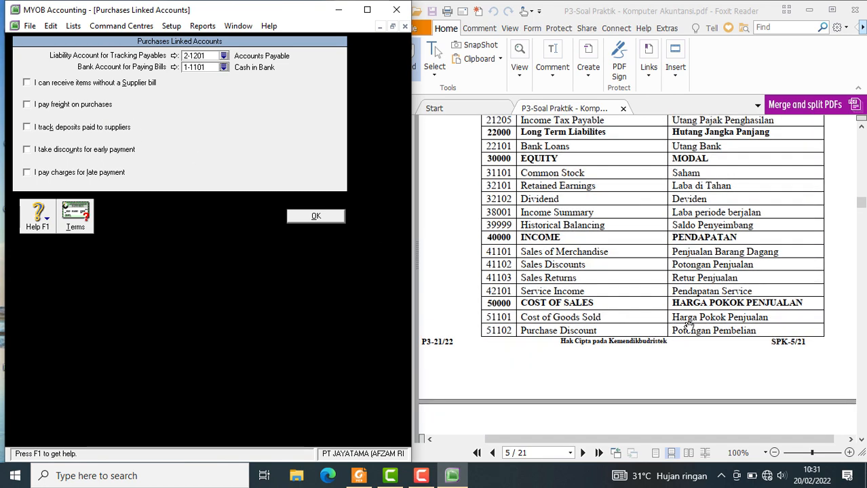
scroll(688, 326, "down", 3)
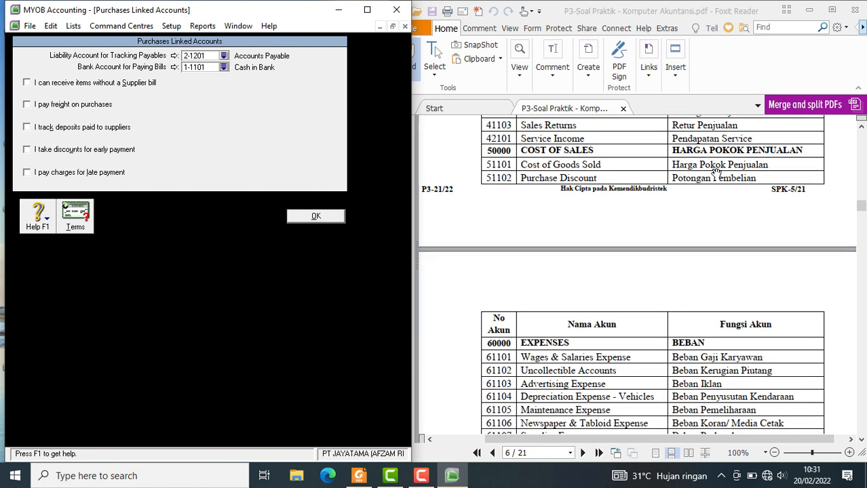
scroll(689, 217, "down", 3)
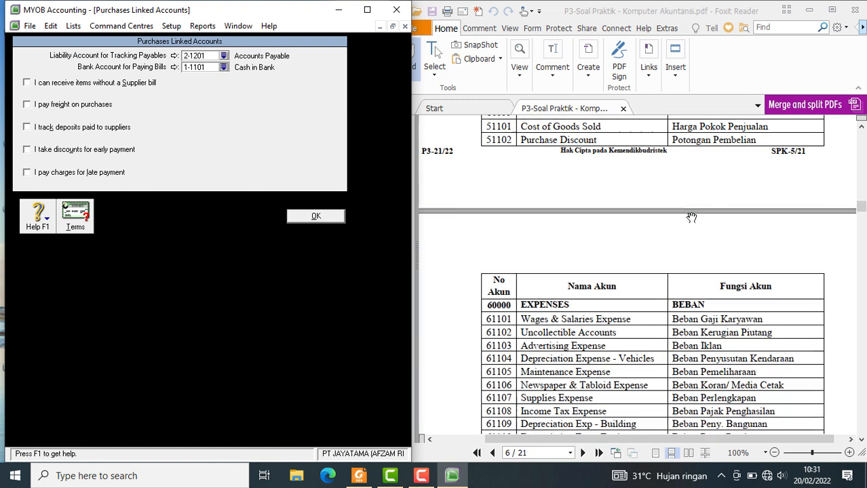
scroll(690, 217, "down", 1)
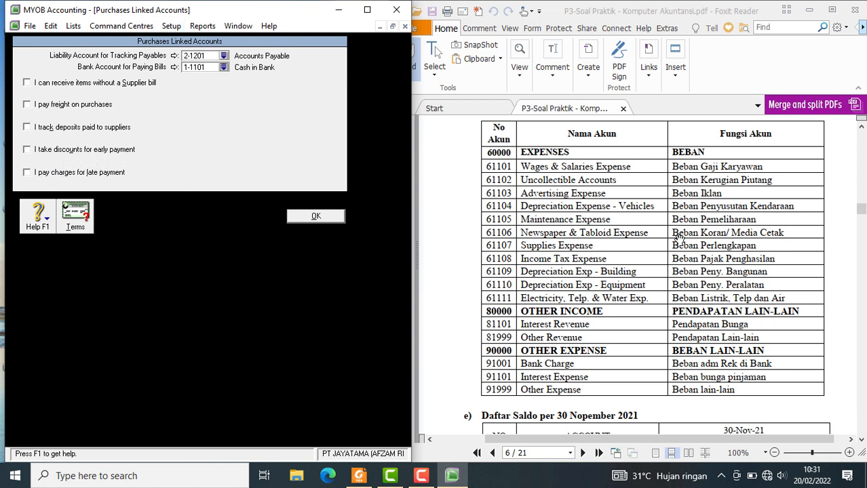
scroll(668, 294, "up", 5)
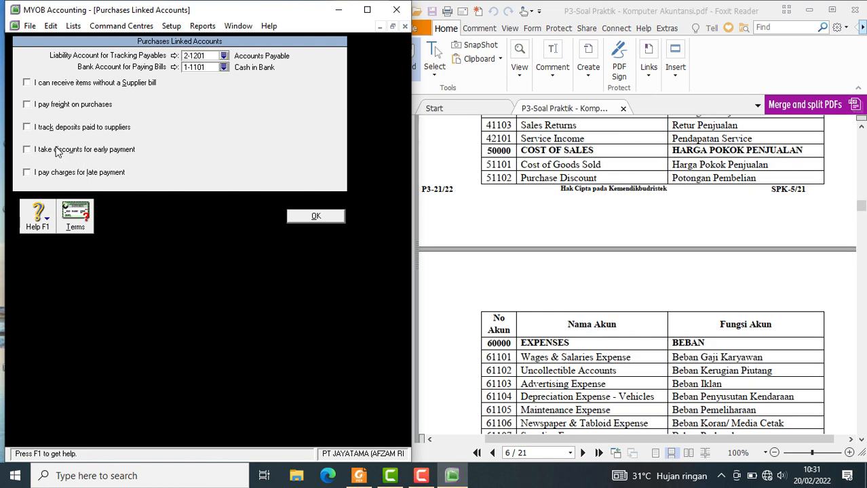
left_click(29, 151)
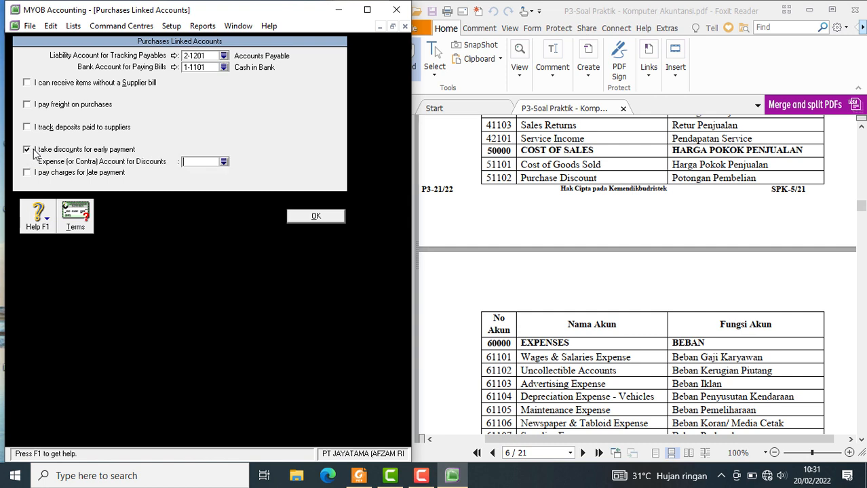
left_click(224, 164)
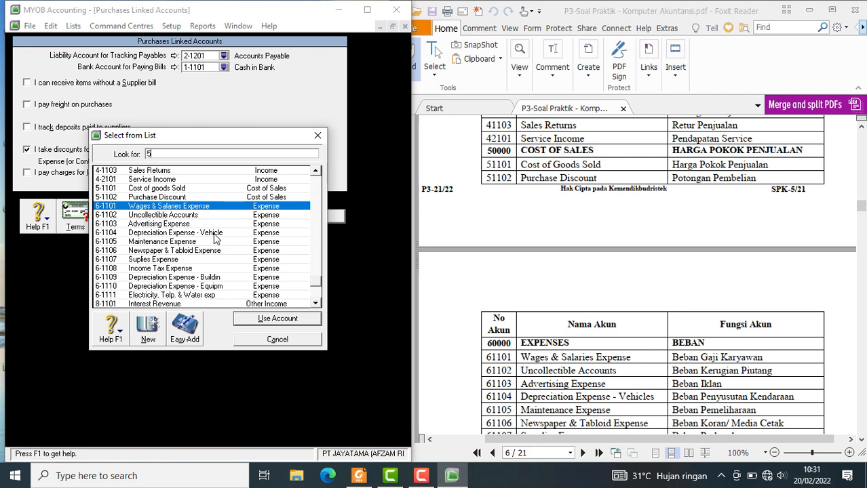
left_click(165, 197)
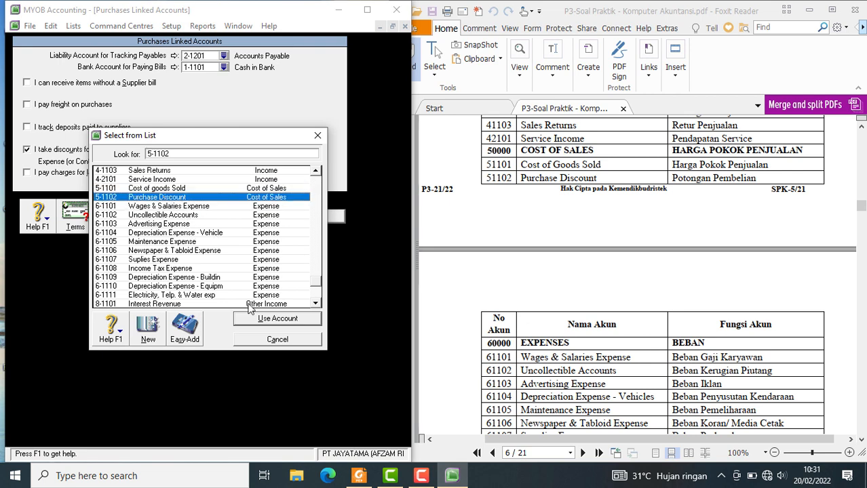
left_click(255, 317)
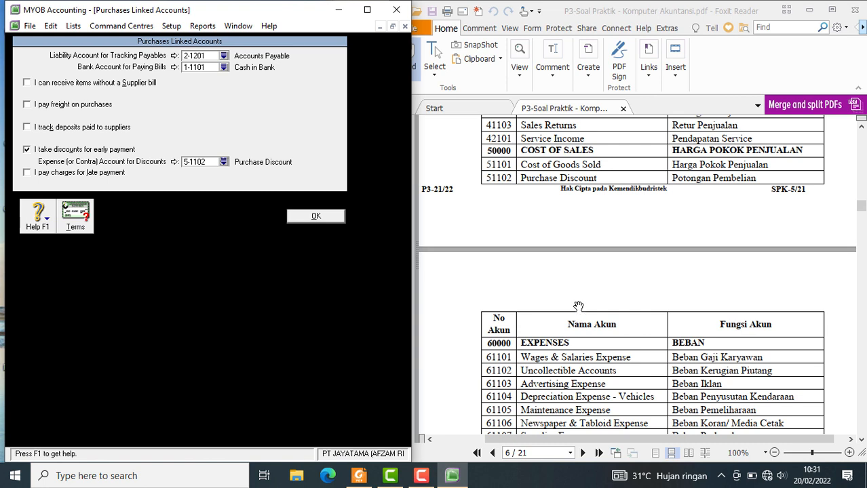
scroll(579, 310, "down", 4)
scroll(546, 312, "up", 1)
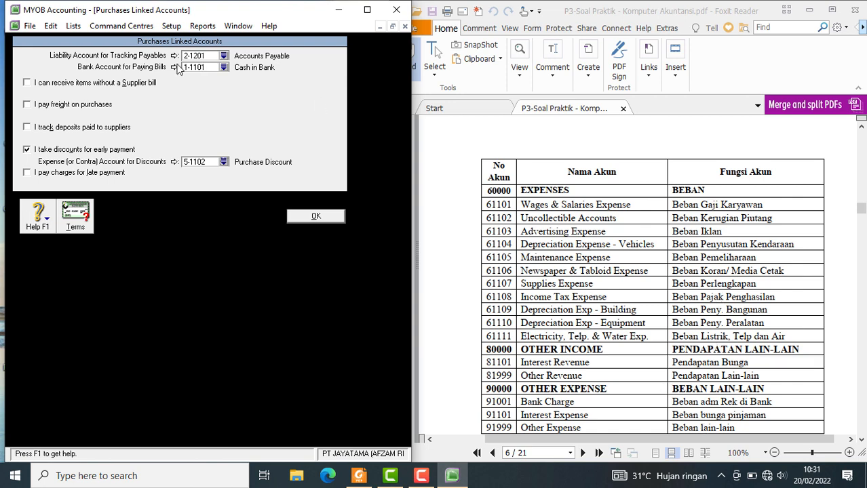
In the payroll linked accounts, set the bank account for cash payments to 1-1101 Cash in Bank.
left_click(178, 28)
mouse_move(271, 69)
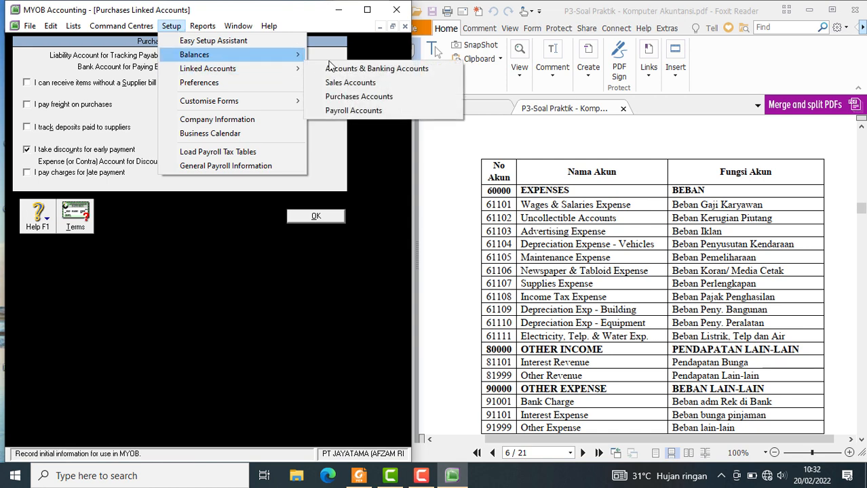
left_click(352, 110)
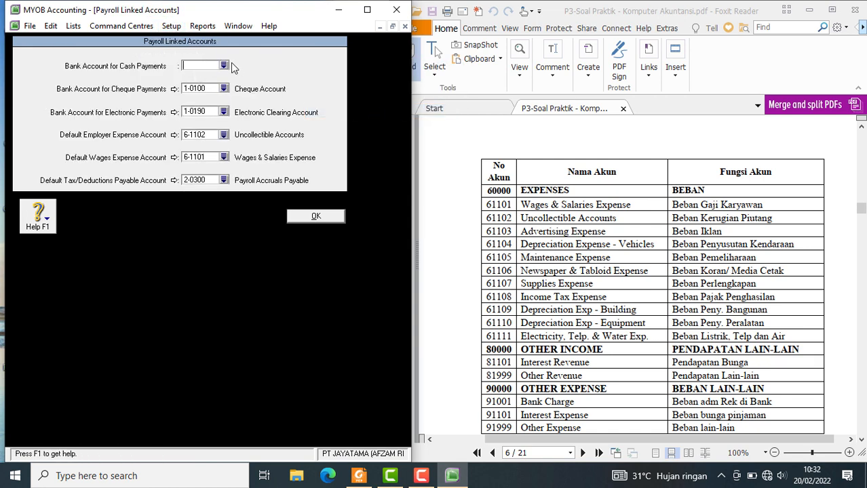
left_click(223, 66)
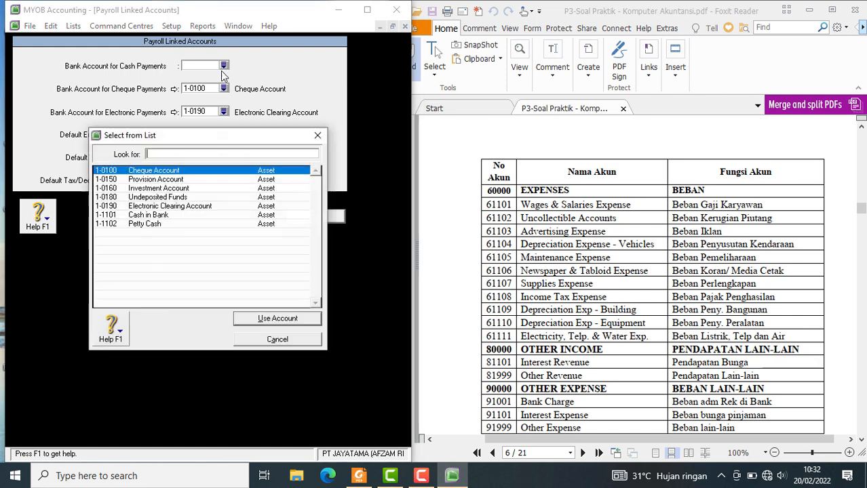
left_click(160, 216)
left_click(277, 320)
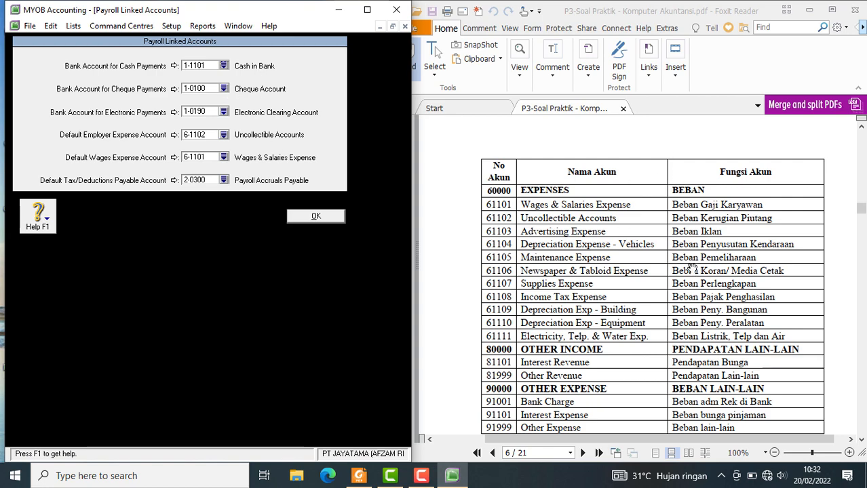
Set the payroll bank account for cheque payments to 1-1101 Cash in Bank, consulting the PDF's account list.
scroll(692, 263, "up", 5)
scroll(692, 264, "up", 5)
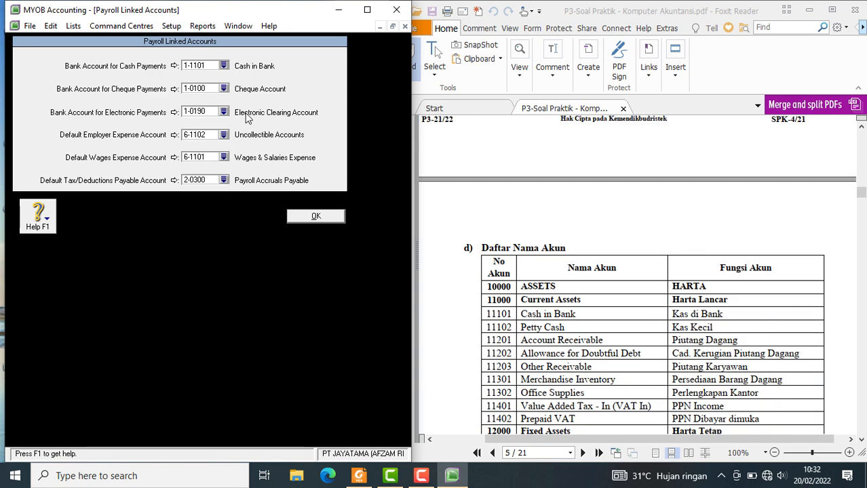
left_click(223, 89)
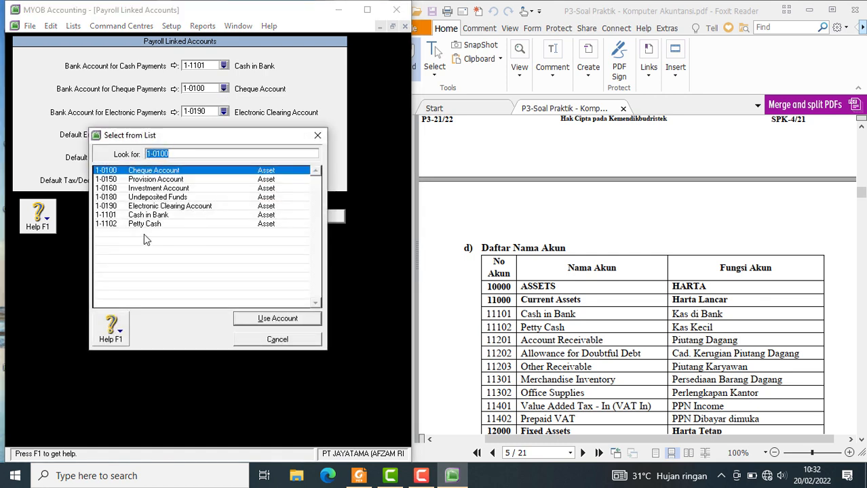
type("1-1101")
left_click(141, 215)
left_click(245, 317)
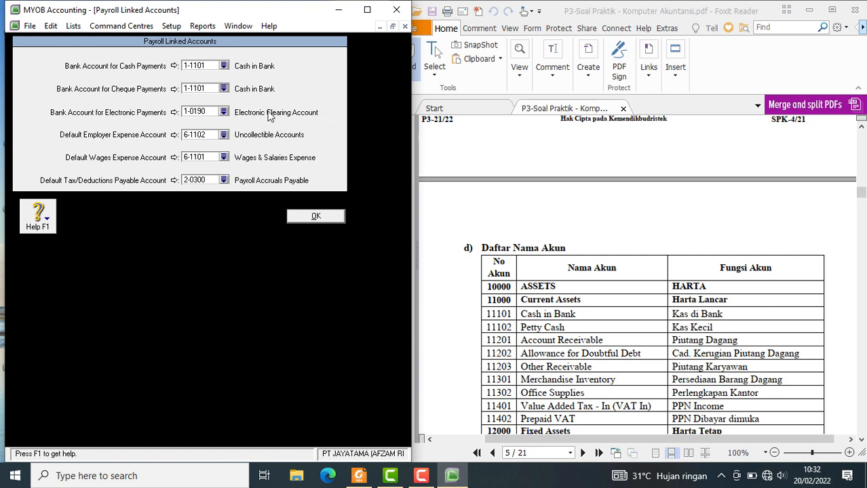
Set the default tax/deductions payable account to 2-1201 Accounts Payable and save the payroll linked accounts.
scroll(600, 309, "down", 5)
scroll(600, 284, "up", 4)
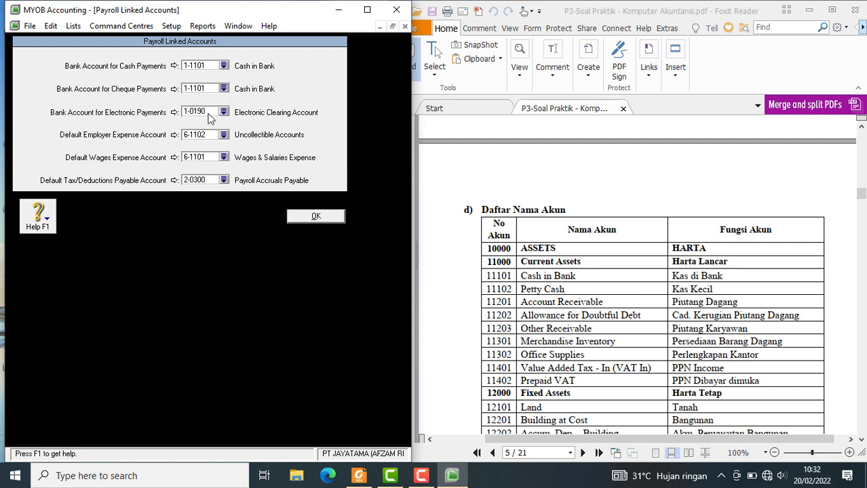
scroll(700, 268, "down", 3)
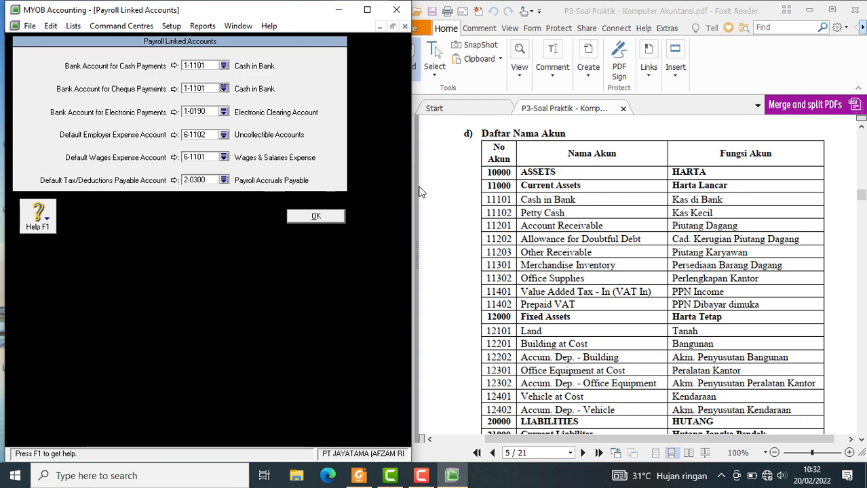
scroll(631, 282, "down", 3)
scroll(631, 282, "down", 15)
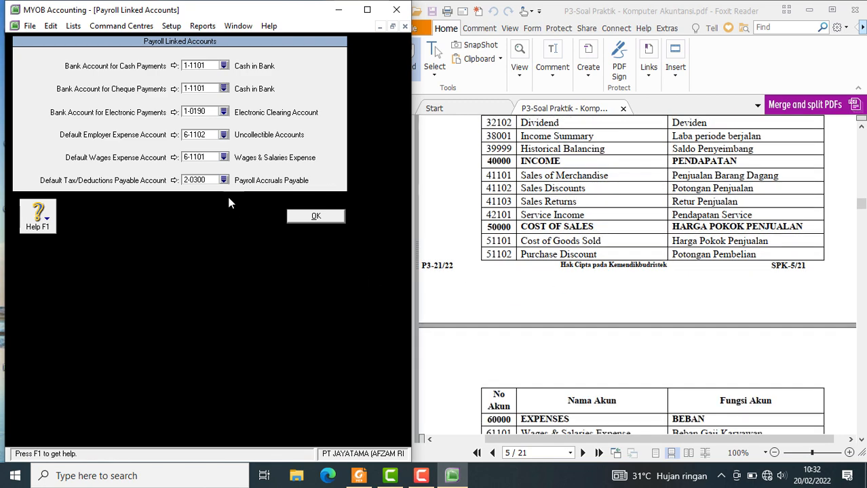
left_click(223, 179)
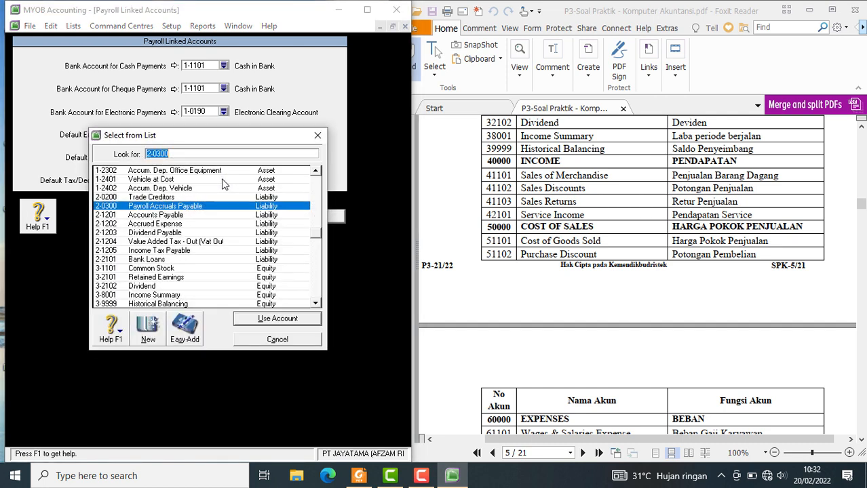
left_click(175, 215)
left_click_drag(207, 134, 312, 220)
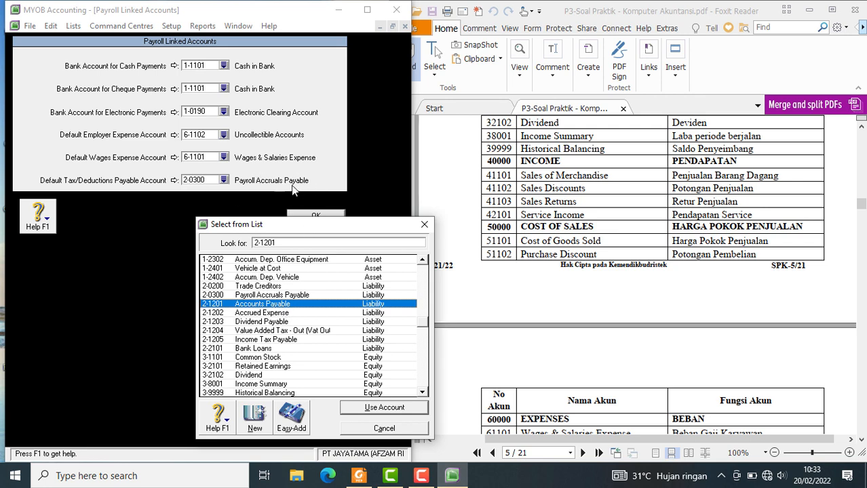
left_click(393, 408)
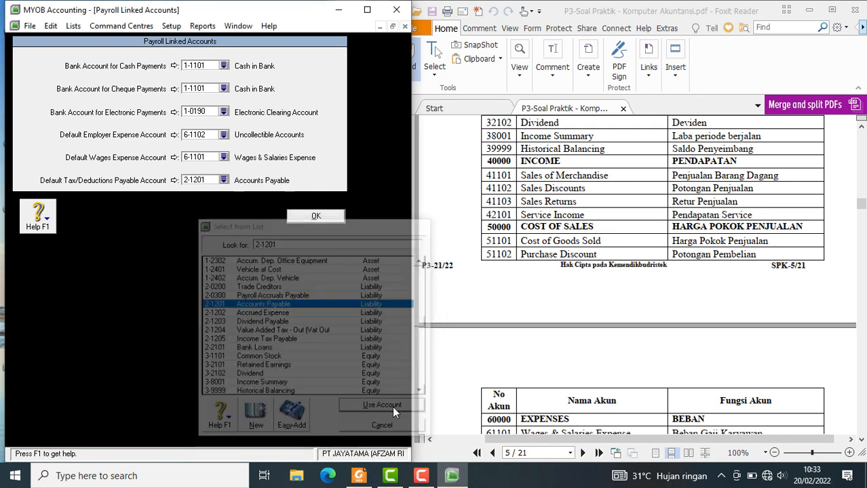
left_click(333, 220)
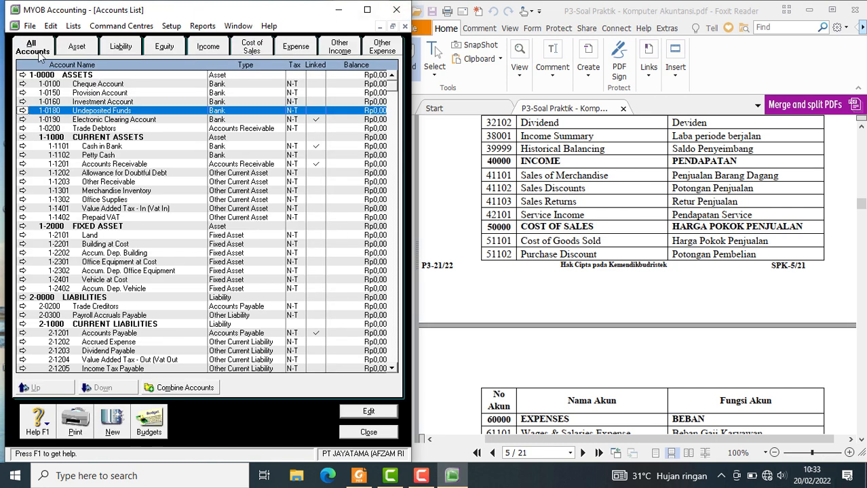
Compare the asset accounts with the PDF's account list and delete the 1-0100 Cheque Account.
left_click(76, 52)
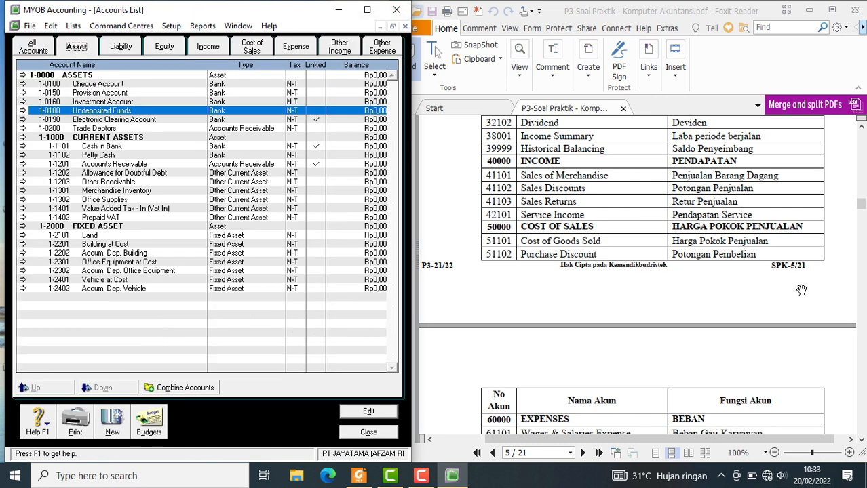
scroll(842, 231, "up", 10)
scroll(841, 231, "up", 5)
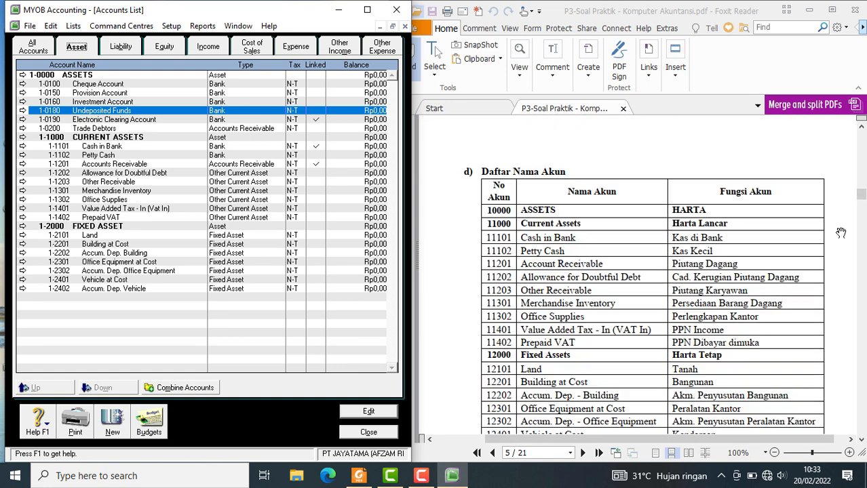
scroll(842, 231, "down", 4)
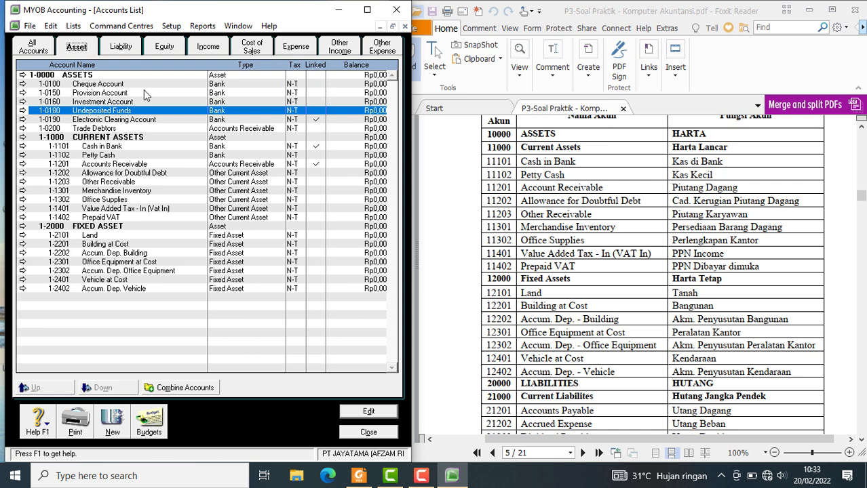
left_click(22, 84)
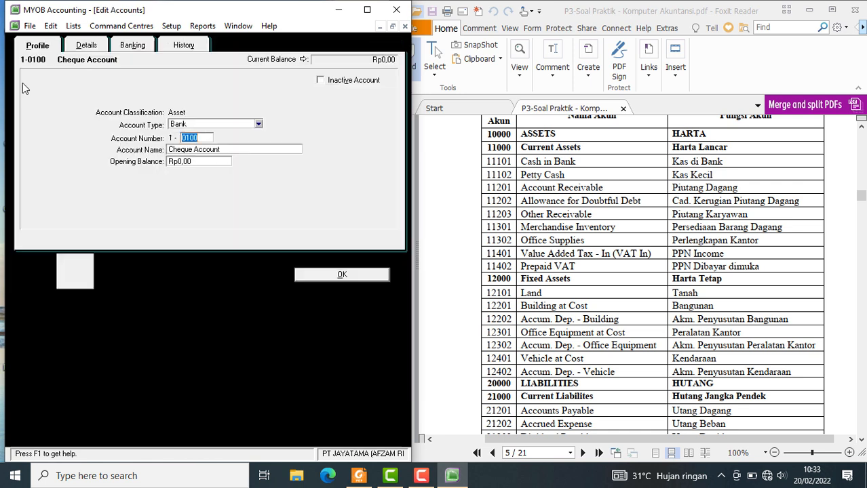
right_click(71, 141)
left_click(88, 151)
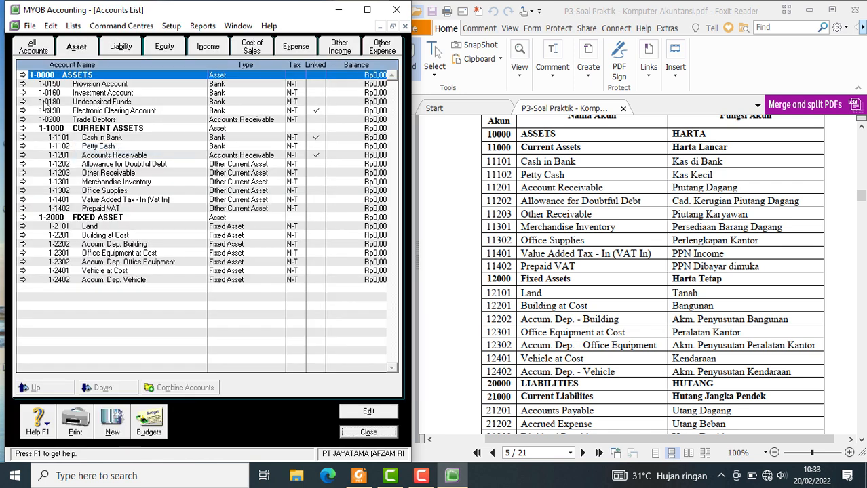
Delete the unneeded asset accounts 1-0150 Provision Account and 1-0160 Investment Account.
left_click(22, 83)
right_click(72, 141)
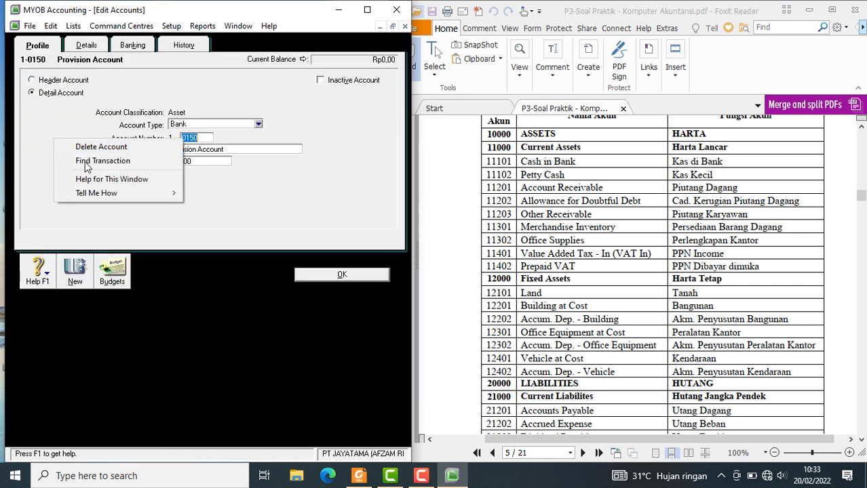
left_click(88, 151)
left_click(21, 84)
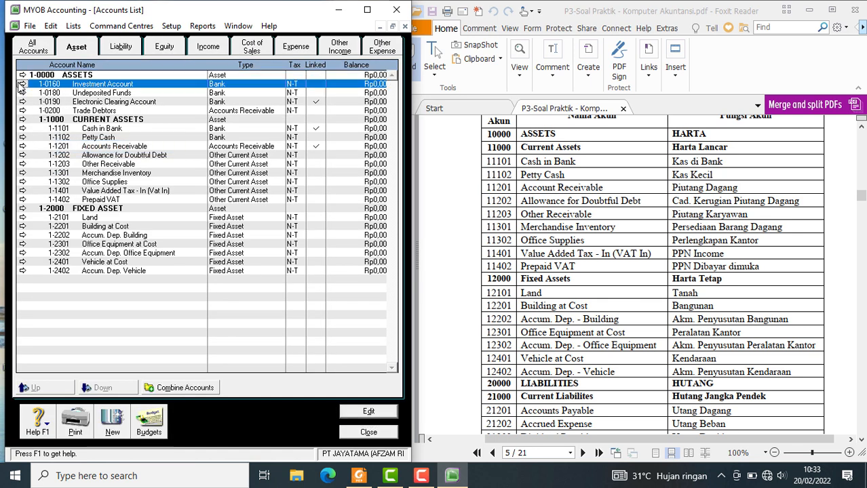
right_click(78, 188)
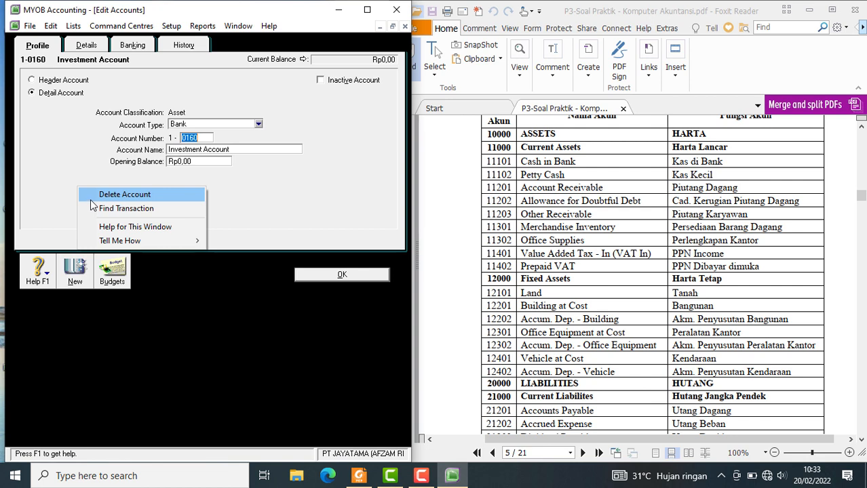
left_click(91, 196)
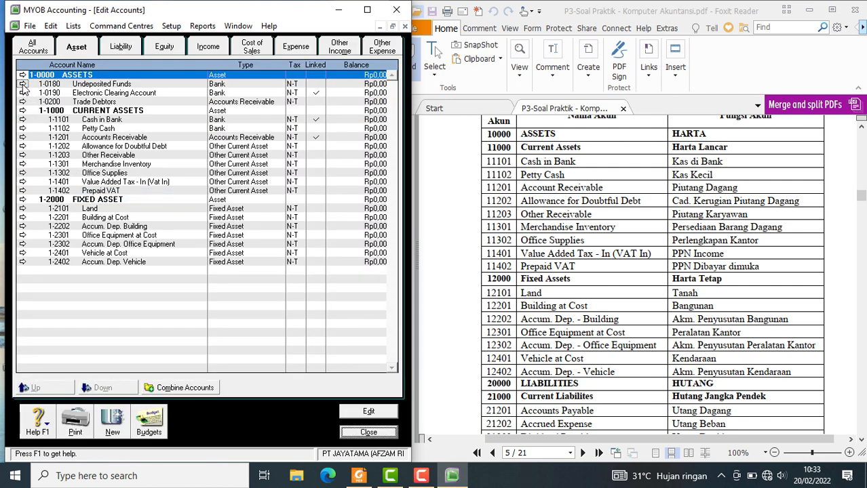
Delete the asset accounts 1-0180 Undeposited Funds and 1-0200 Trade Debtors, which are not in the PDF.
left_click(22, 83)
right_click(34, 124)
left_click(68, 129)
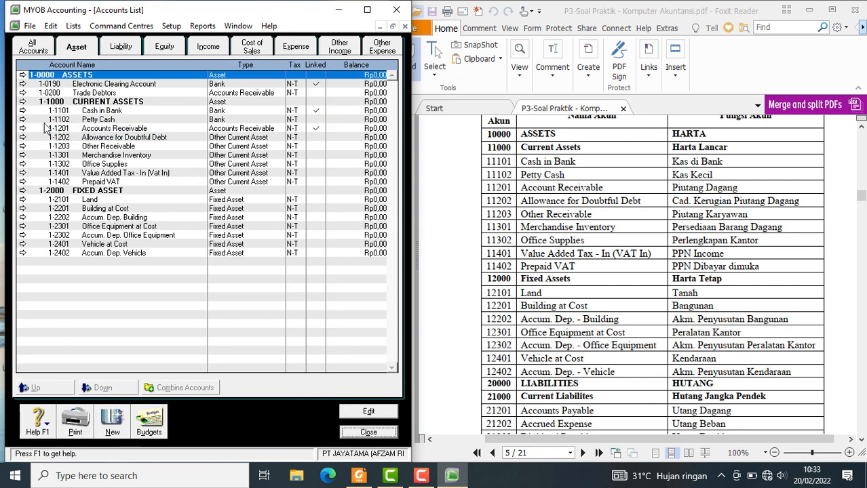
left_click(22, 93)
right_click(51, 158)
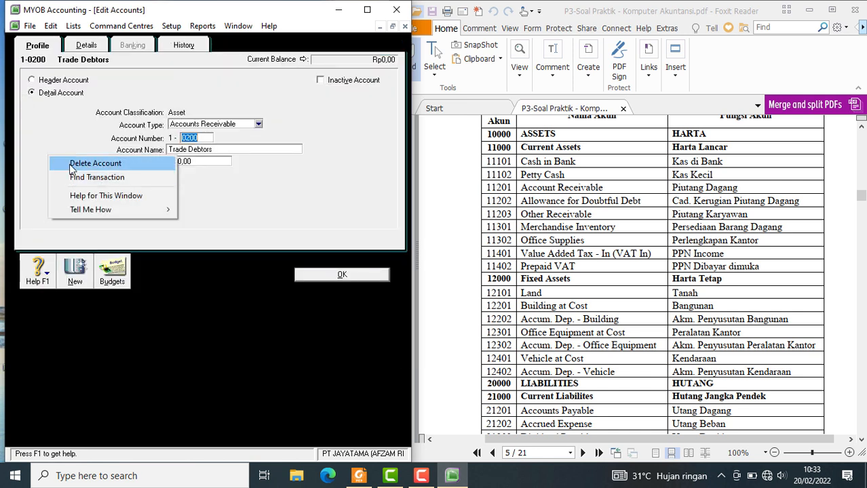
left_click(70, 165)
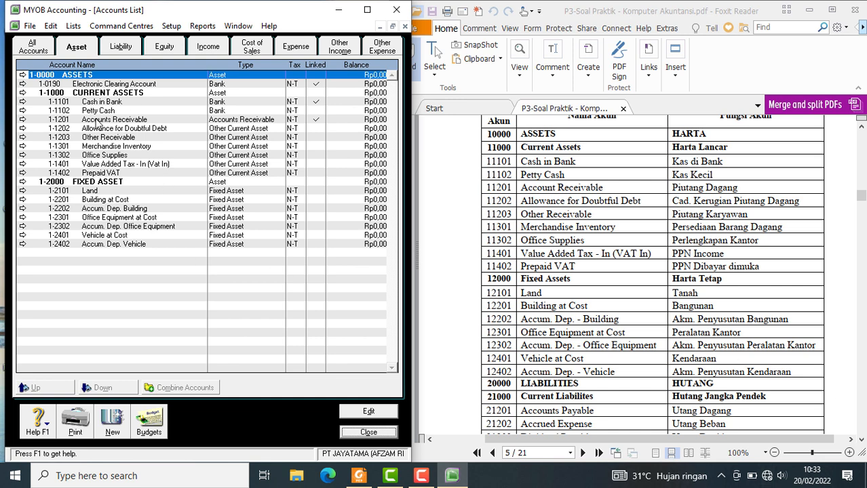
Raise the detail accounts under Current Assets and Fixed Asset by one level, starting from Cash in Bank and Land.
left_click(84, 103)
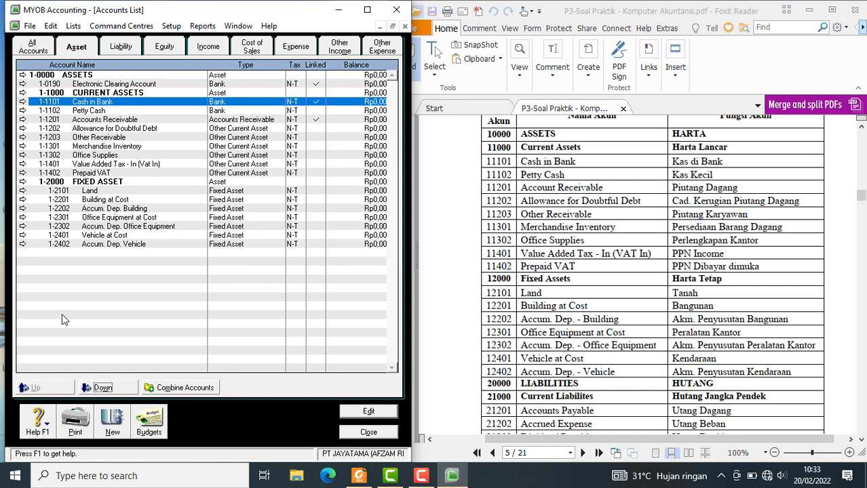
left_click(88, 192)
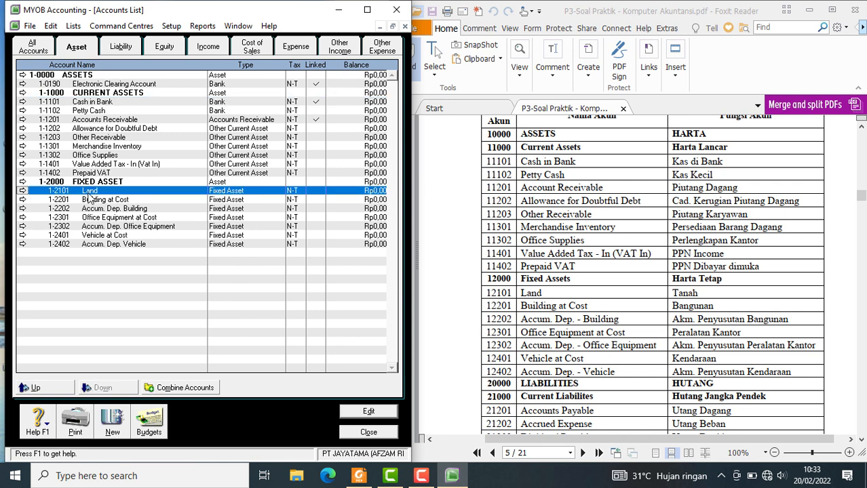
left_click(62, 392)
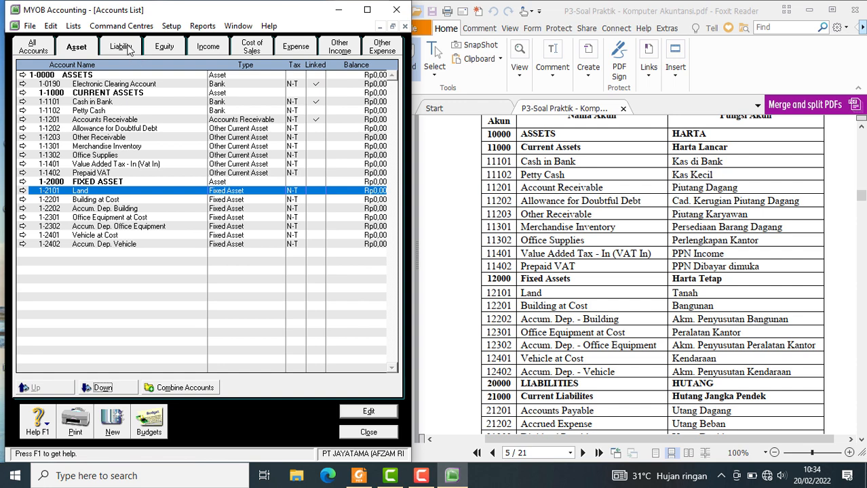
Check the liability accounts against the PDF and delete 2-0200 Trade Creditors and 2-0300 Payroll Accruals Payable.
left_click(129, 50)
scroll(563, 345, "down", 5)
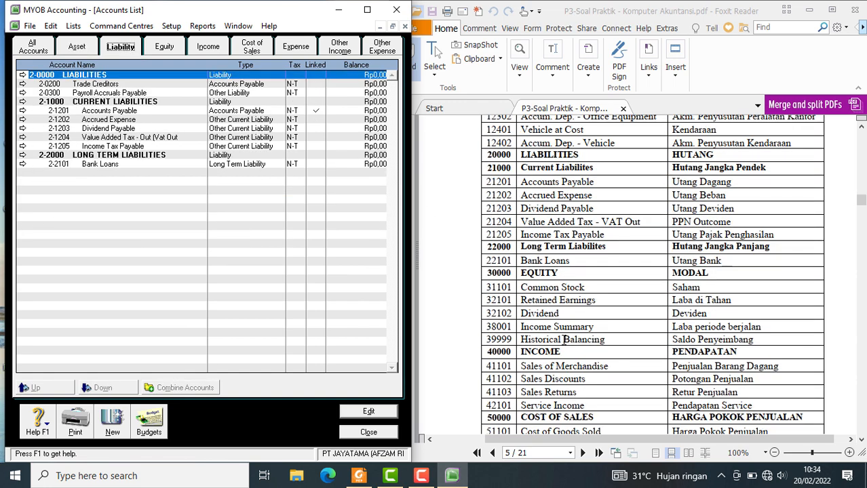
scroll(562, 339, "down", 1)
scroll(563, 339, "up", 1)
left_click(24, 84)
right_click(41, 103)
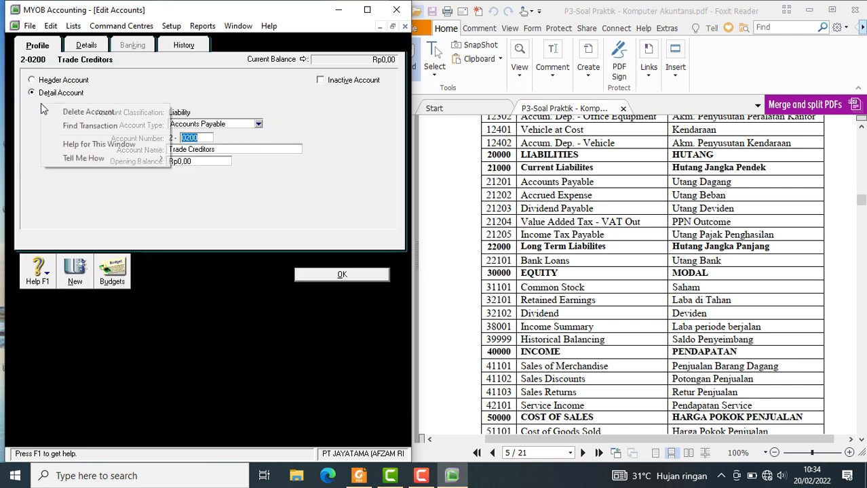
left_click(50, 112)
left_click(24, 83)
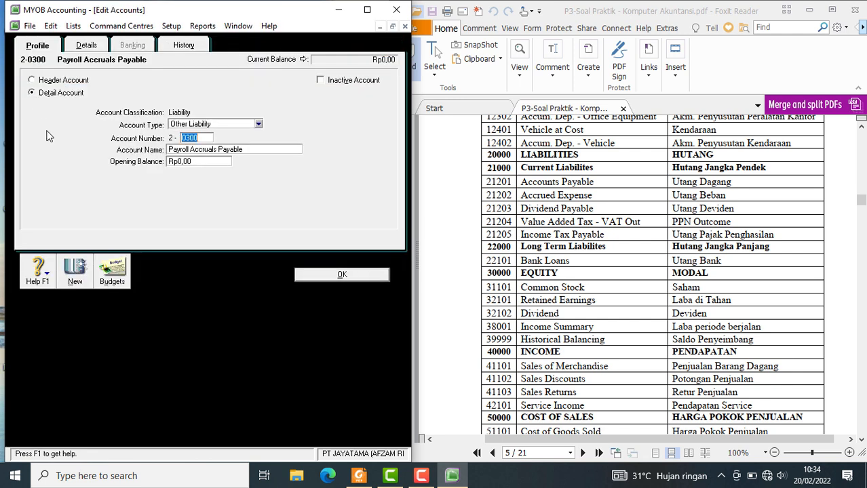
right_click(48, 134)
left_click(68, 143)
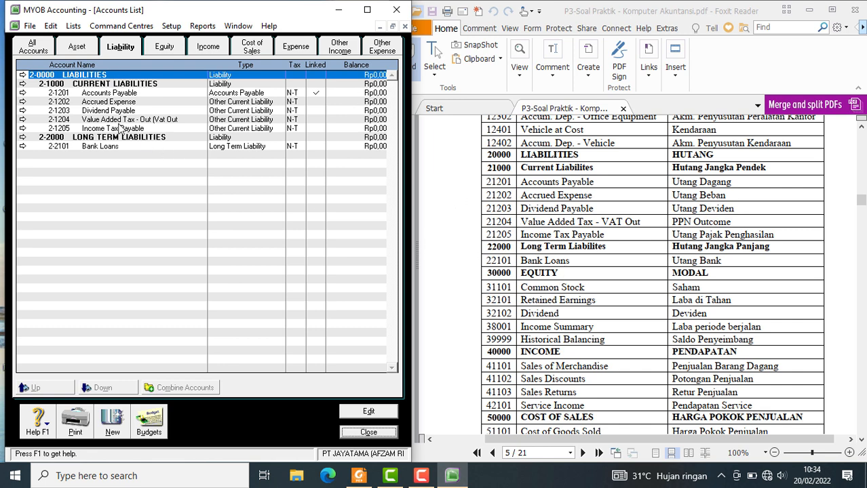
Raise the detail accounts under Current Liabilities and the Bank Loans account under Long Term Liabilities by one level.
left_click(96, 94)
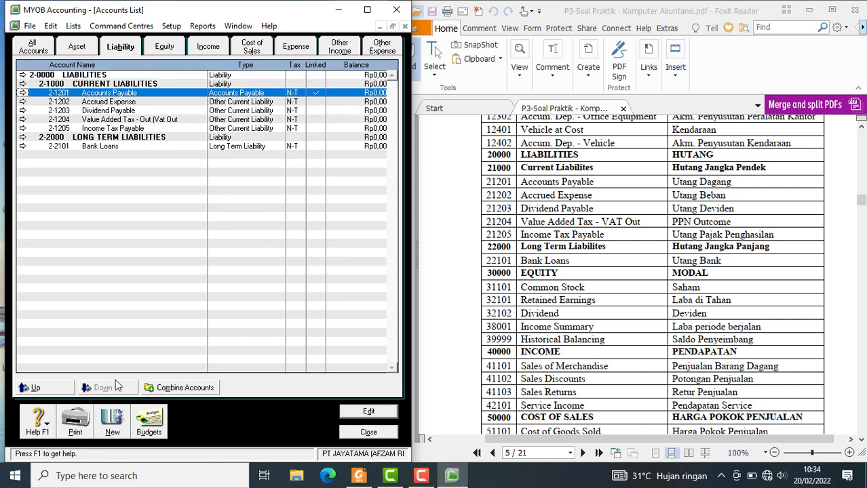
left_click(71, 384)
left_click(117, 150)
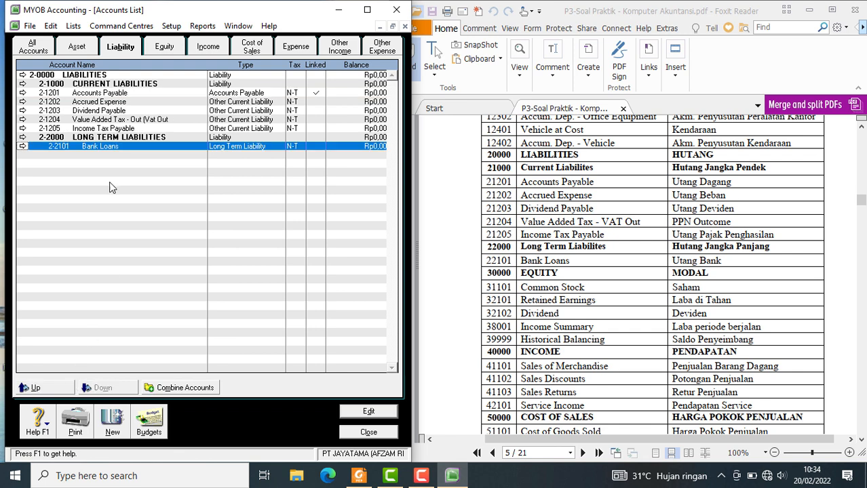
left_click(55, 387)
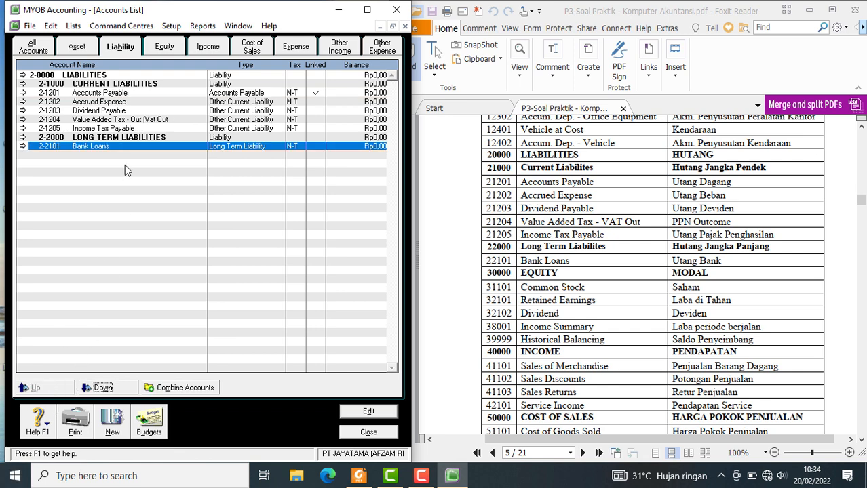
Compare the equity accounts with the PDF's list and inspect the details of 3-0900 Current Year Earnings.
scroll(588, 292, "down", 3)
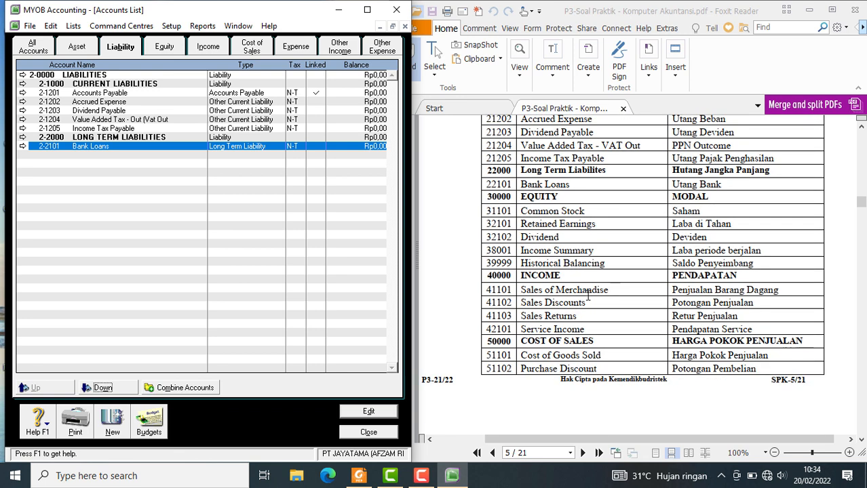
left_click(169, 49)
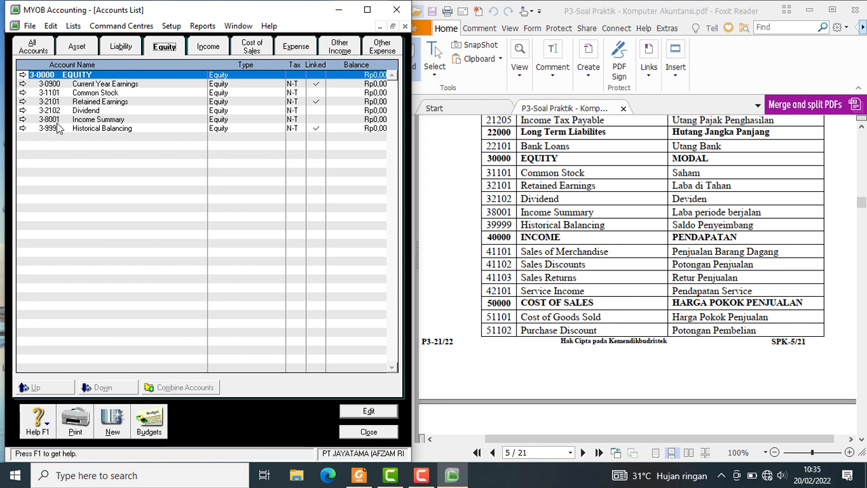
left_click(22, 84)
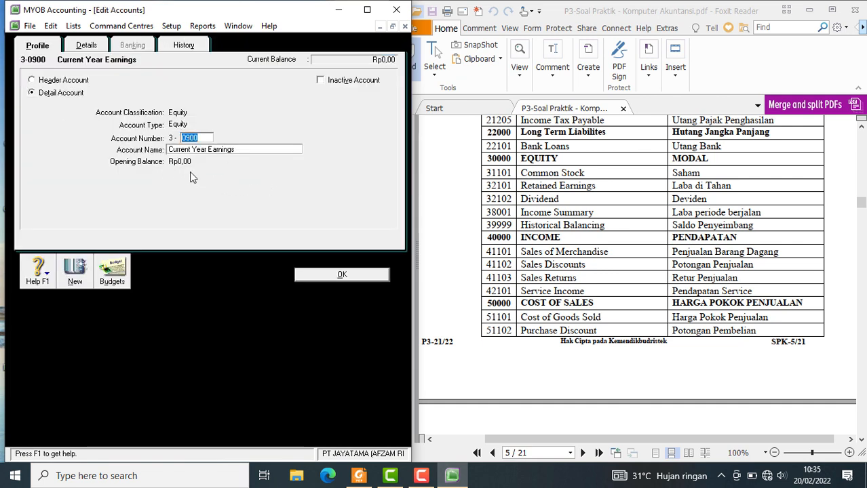
left_click(342, 274)
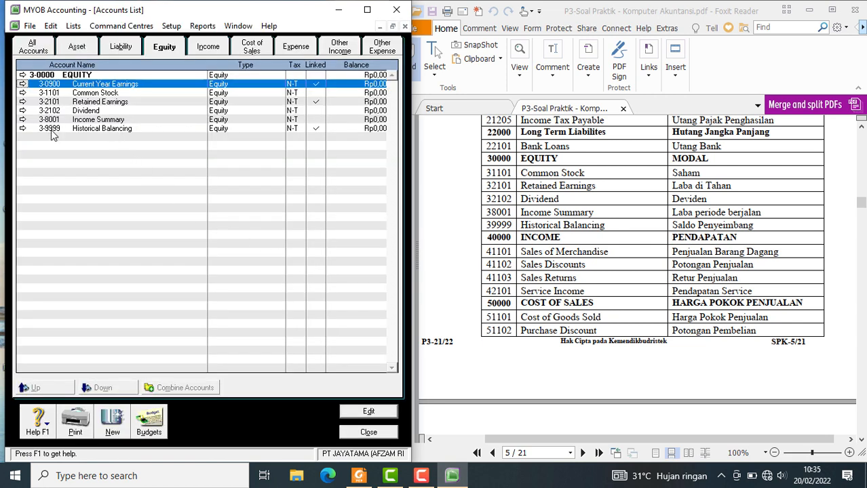
Renumber the Current Year Earnings account to 3-8002 and rename it Current Earnings.
left_click(22, 84)
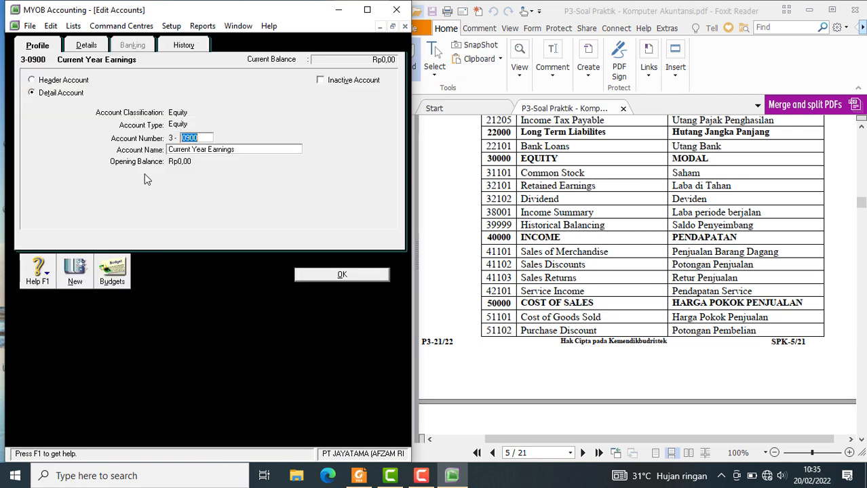
type("8002")
left_click(209, 153)
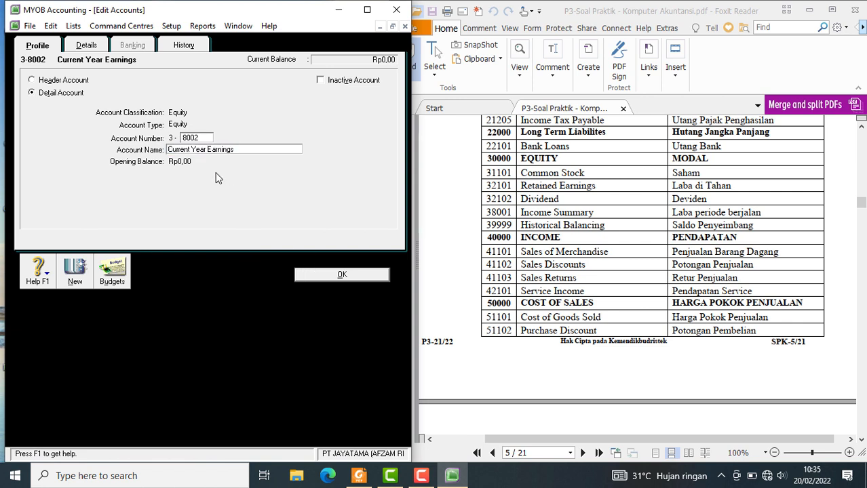
key("BackSpace")
key("BackSpace")
key("BackSpace")
key("BackSpace")
key("BackSpace")
left_click(315, 278)
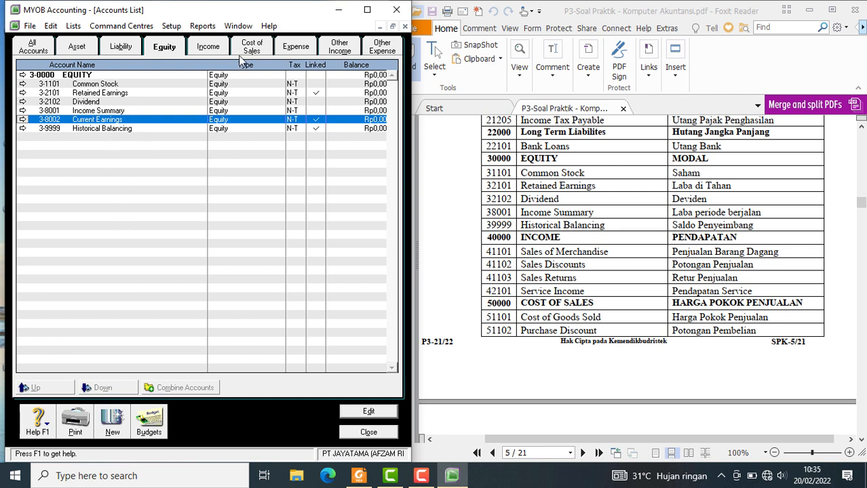
Check the income, cost of sales, expense and other income accounts against the PDF's account list.
left_click(220, 49)
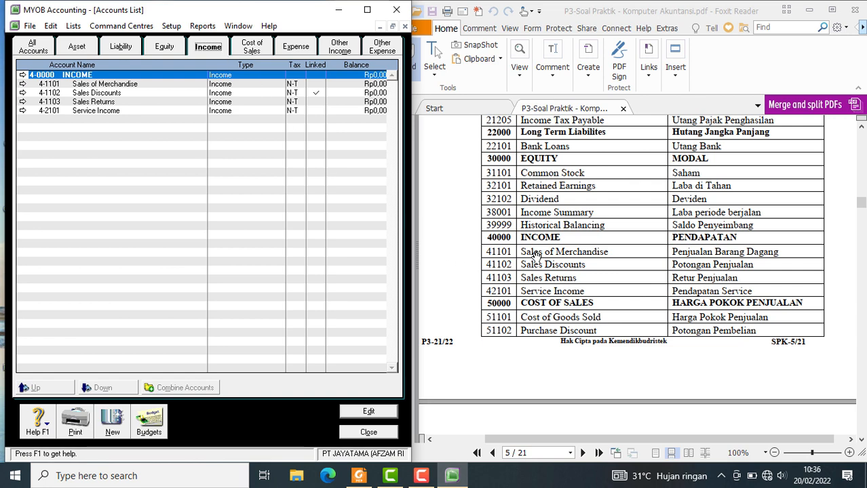
scroll(536, 254, "down", 2)
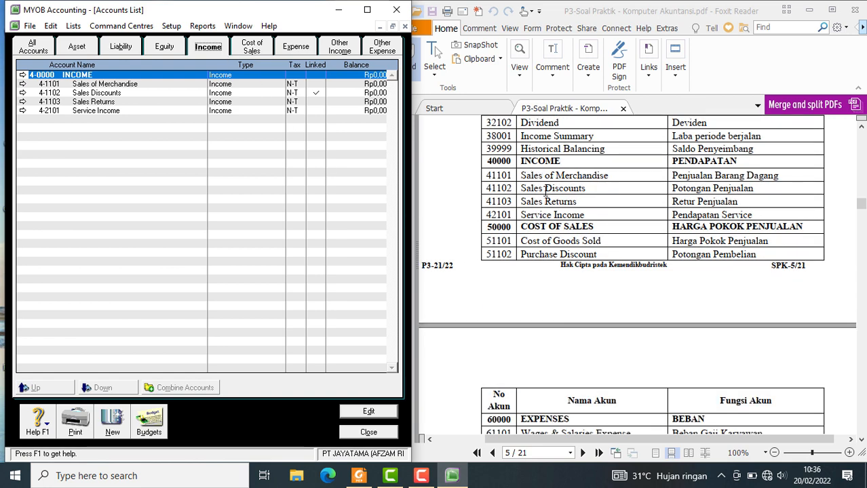
left_click(254, 48)
scroll(532, 239, "down", 2)
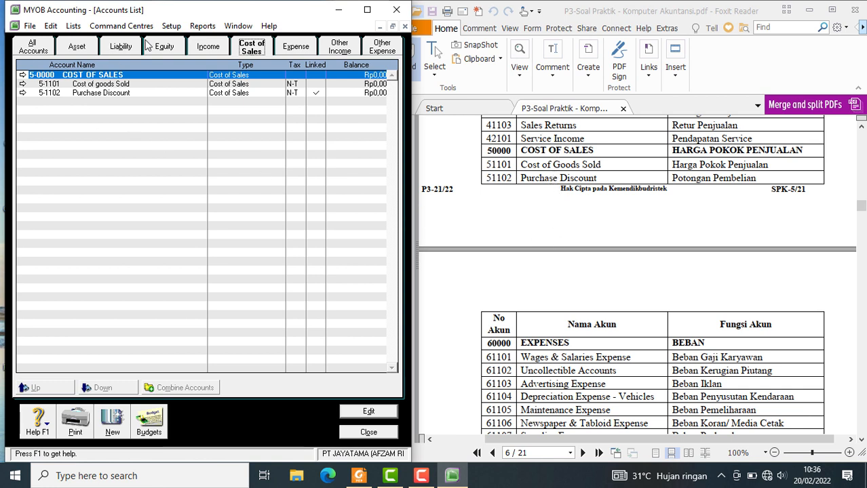
left_click(300, 54)
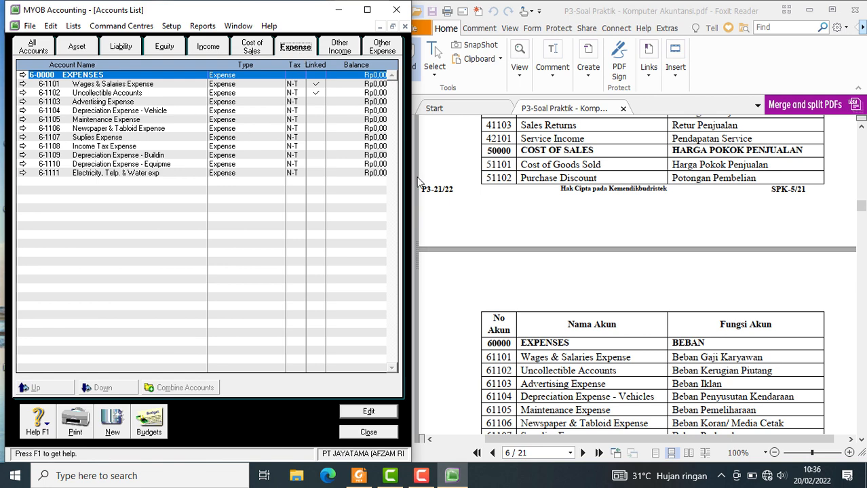
scroll(628, 330, "down", 2)
scroll(629, 328, "down", 3)
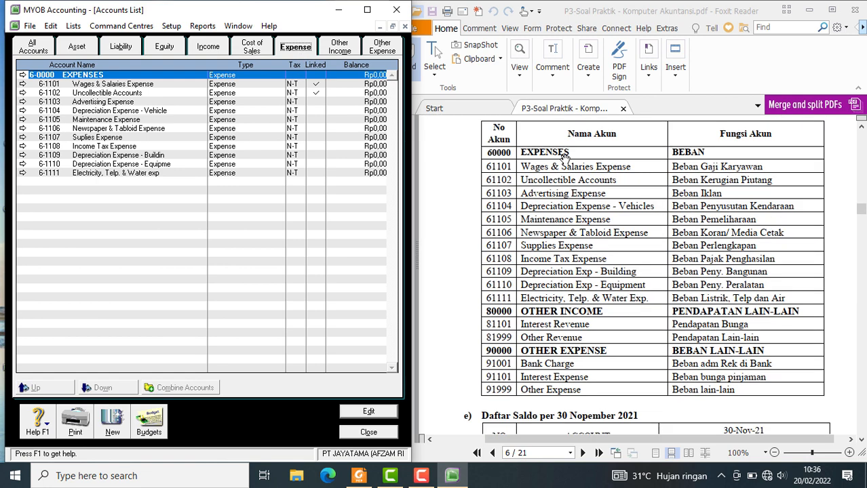
left_click(335, 50)
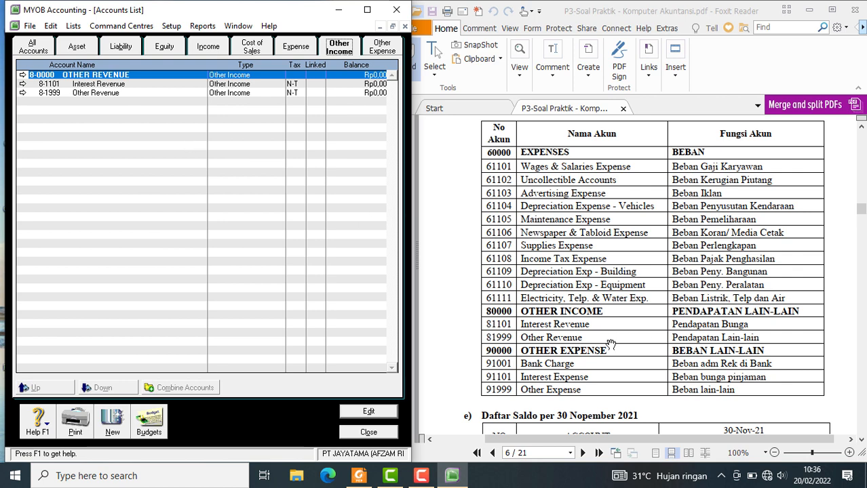
Compare the other expense, asset and equity accounts with the account list in the PDF.
left_click(380, 49)
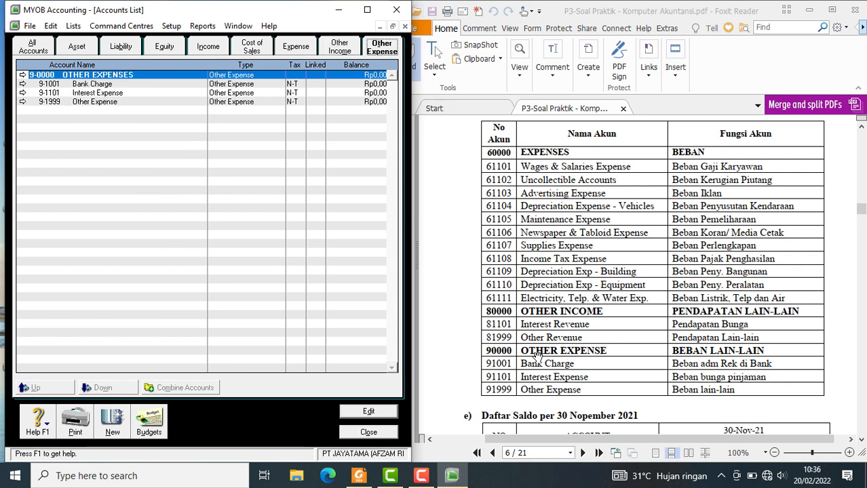
scroll(582, 402, "down", 1)
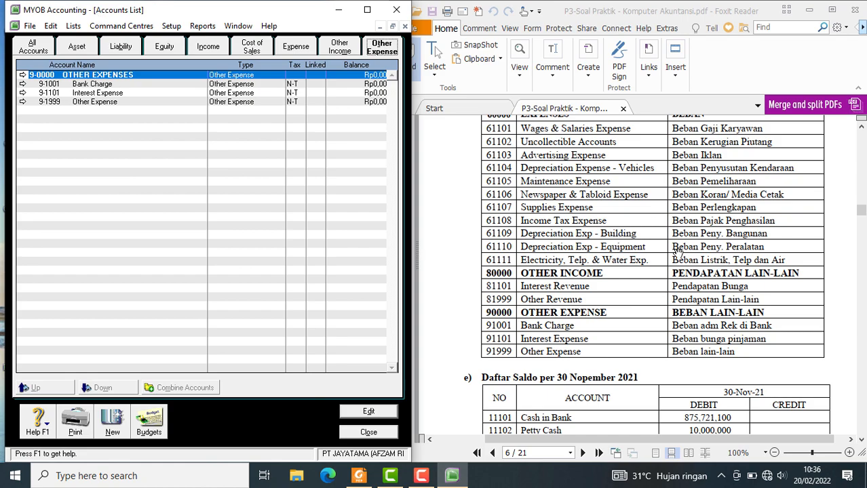
scroll(677, 253, "up", 15)
scroll(676, 253, "up", 5)
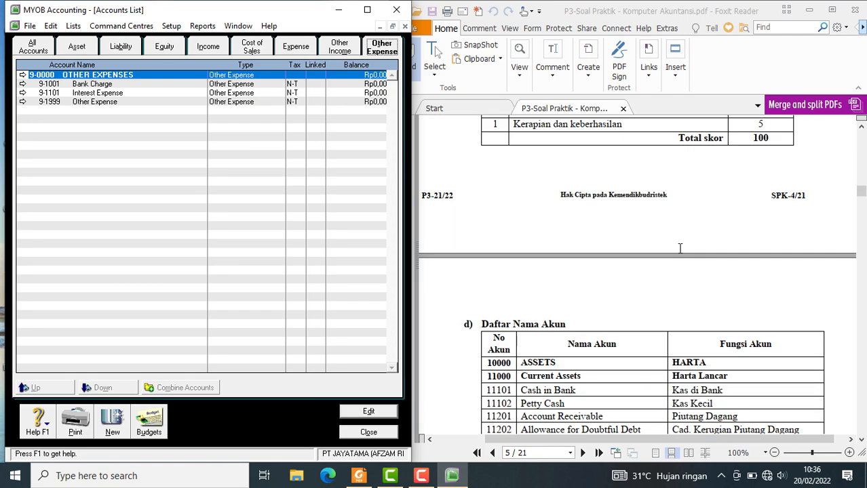
scroll(677, 247, "down", 5)
scroll(678, 247, "up", 1)
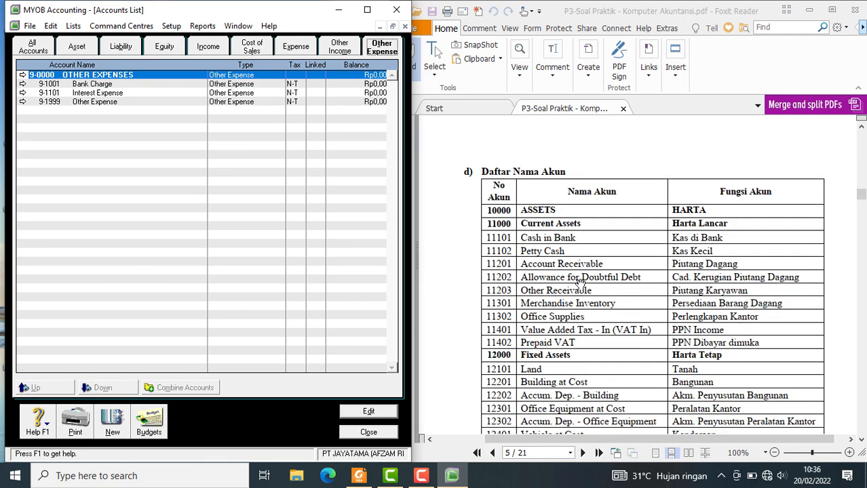
left_click(80, 49)
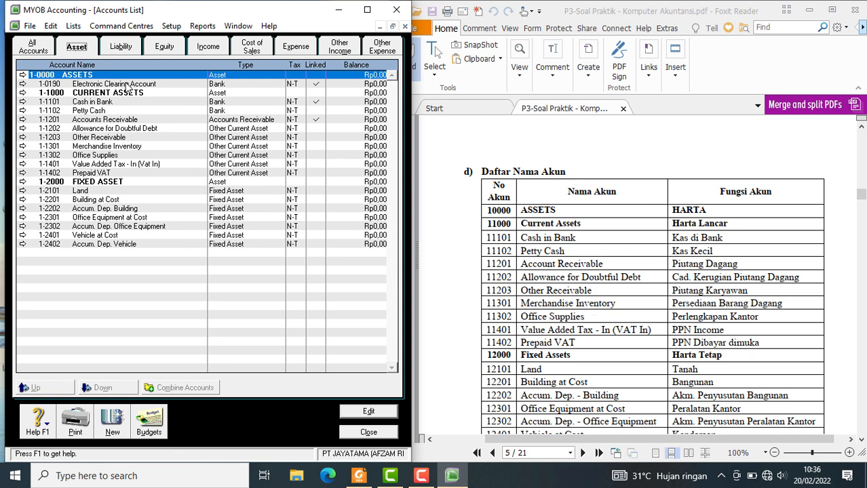
left_click(172, 51)
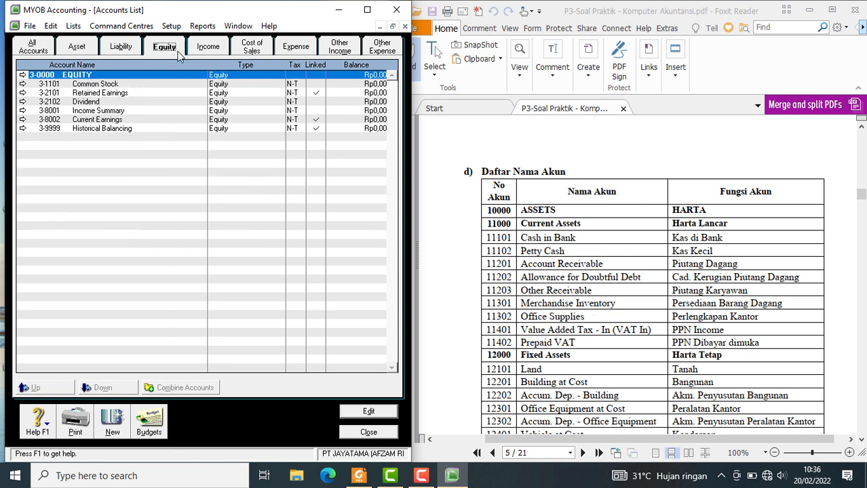
Delete the 3-8001 Income Summary equity account.
scroll(624, 292, "down", 5)
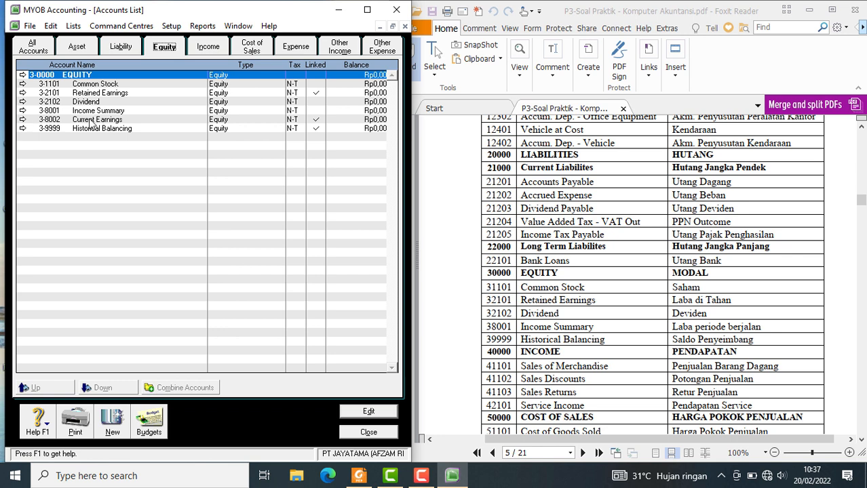
left_click(23, 110)
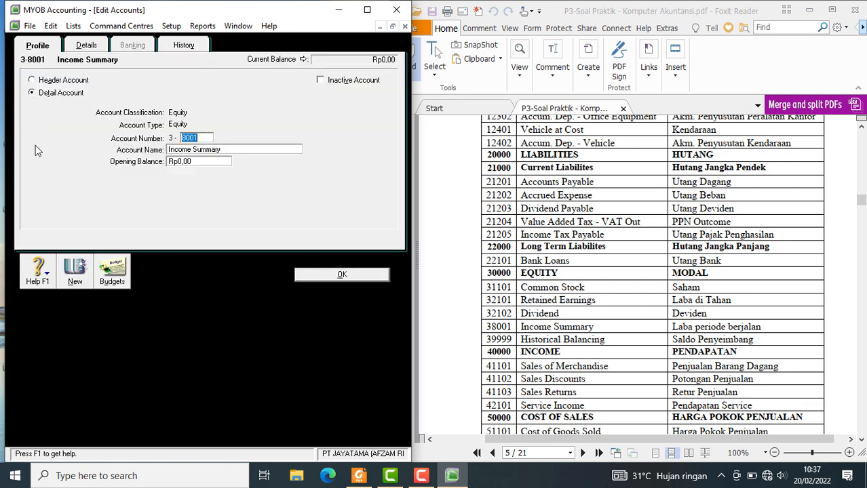
right_click(49, 154)
left_click(53, 153)
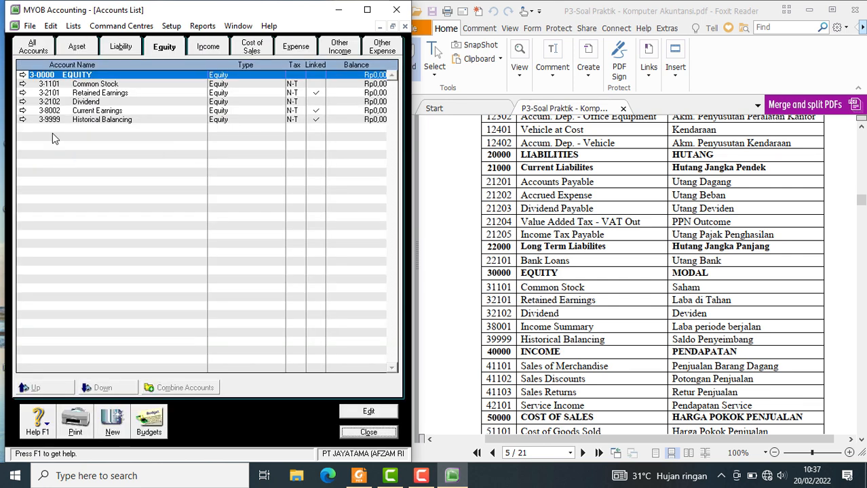
Renumber the Current Earnings equity account to 3-8001 and rename it Income Summary.
left_click(22, 111)
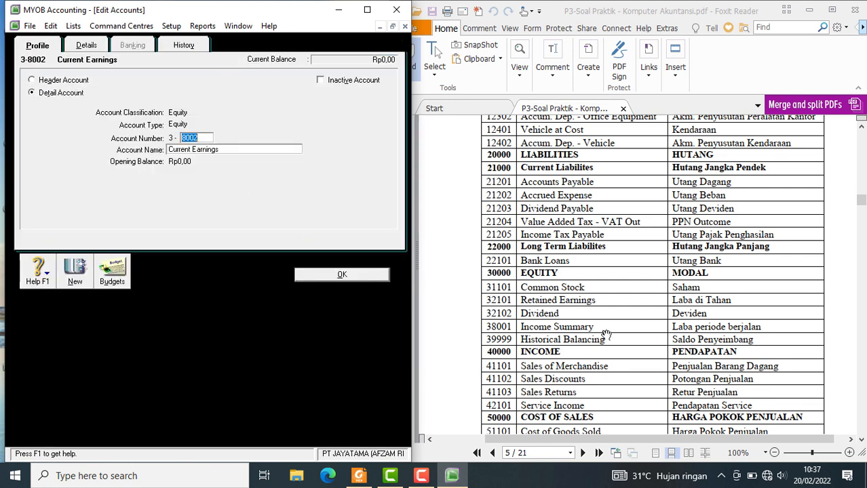
type("800")
left_click(233, 150)
type("I")
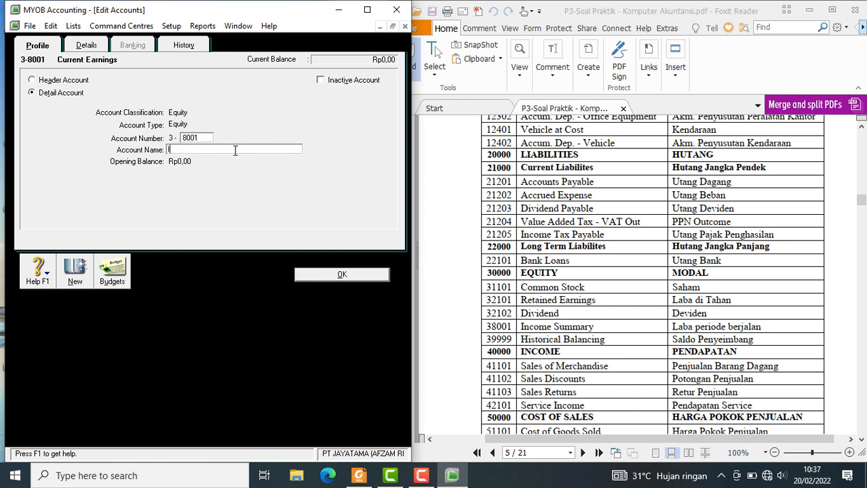
type("ncome Summary")
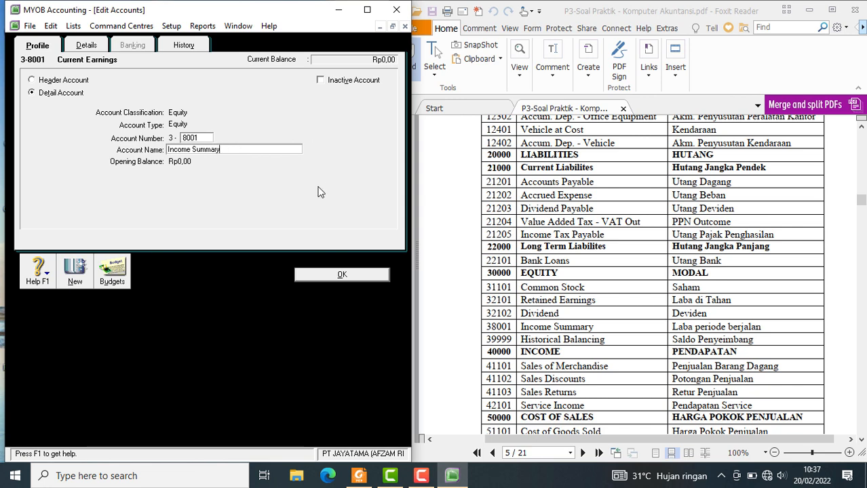
left_click(316, 275)
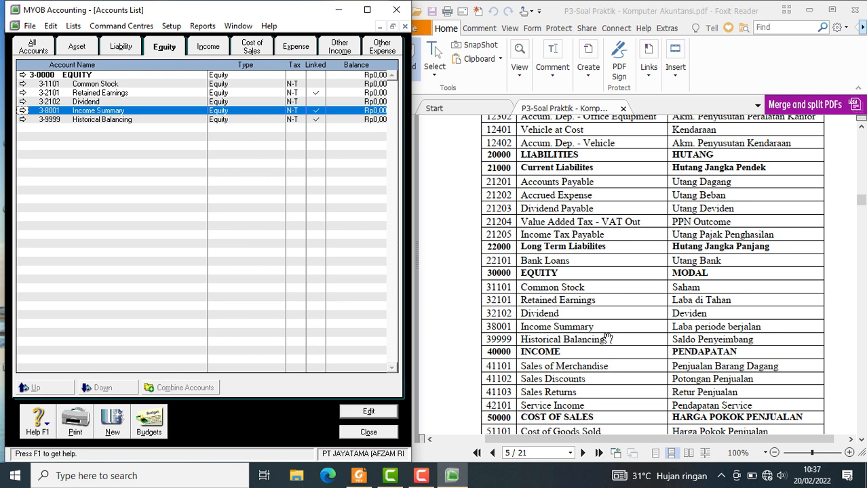
Review the PDF's 30 November 2021 balance list and check it against the income, cost of sales, expense and other income accounts.
scroll(804, 328, "down", 10)
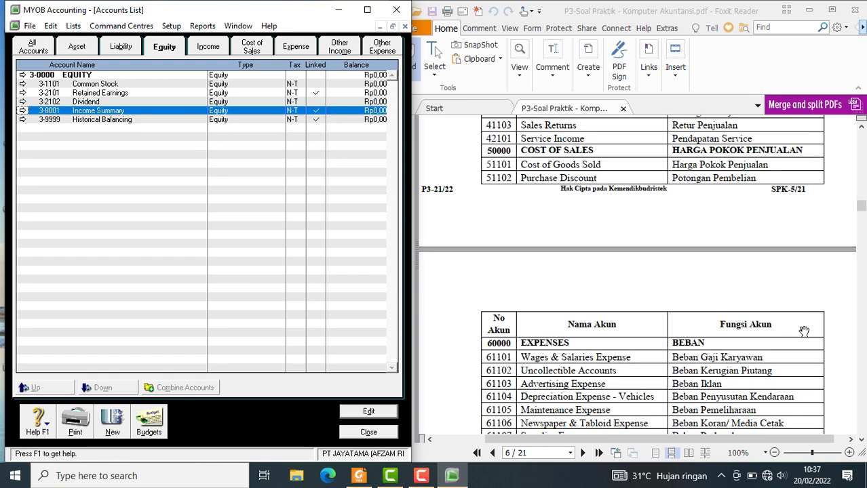
scroll(805, 328, "down", 12)
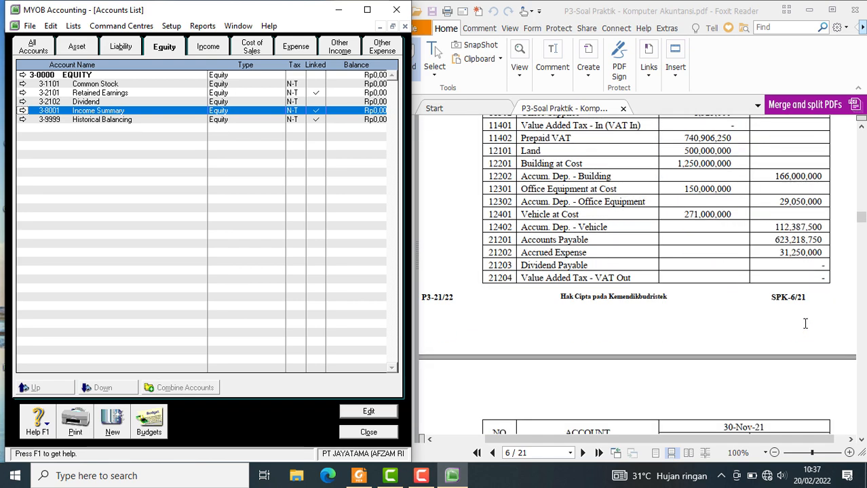
scroll(805, 325, "down", 2)
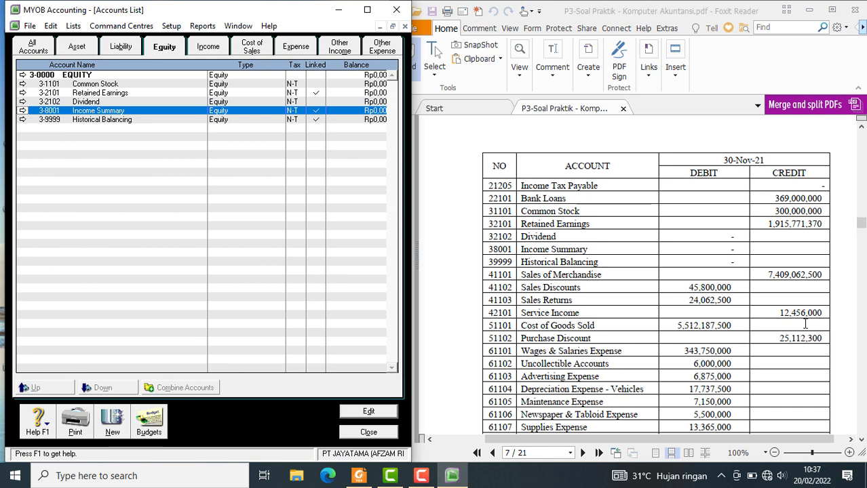
scroll(599, 324, "down", 6)
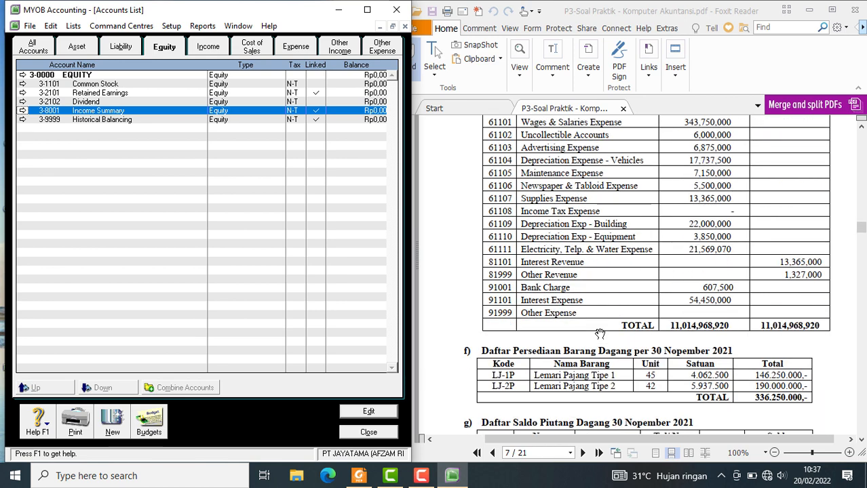
scroll(600, 334, "up", 6)
left_click(208, 46)
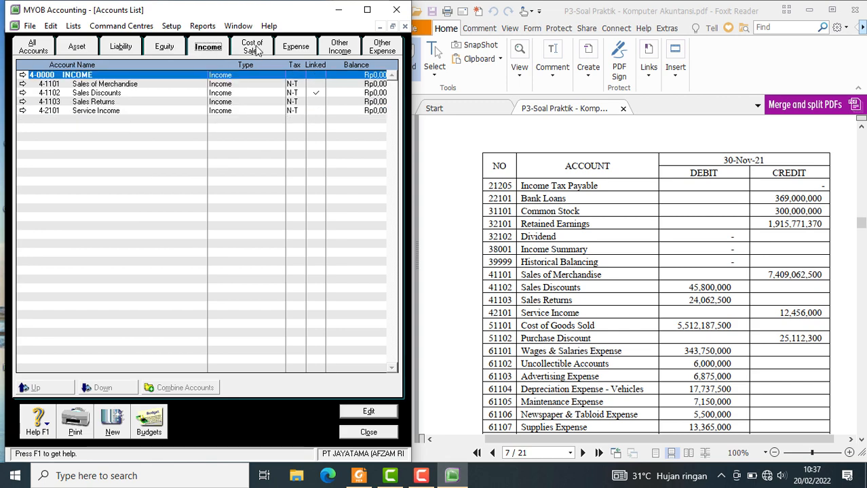
left_click(258, 50)
left_click(303, 52)
left_click(341, 49)
Review the complete list of all accounts from Assets to Other Expenses against the PDF's account list.
left_click(42, 49)
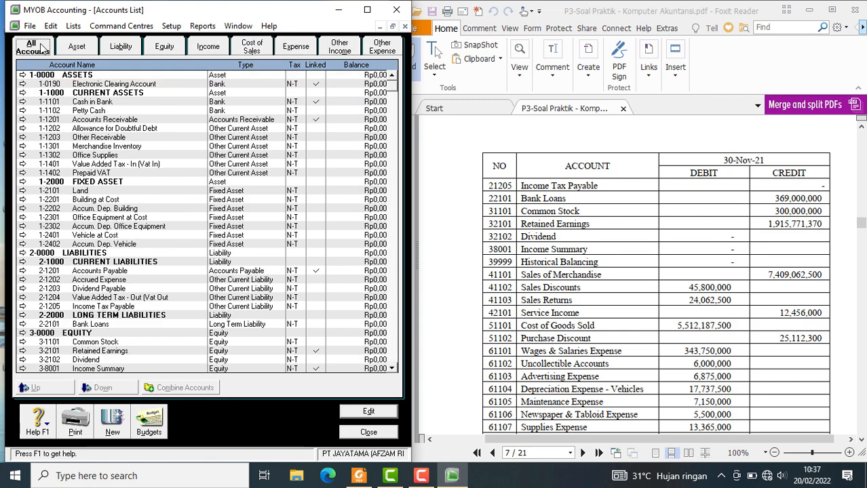
scroll(480, 278, "up", 15)
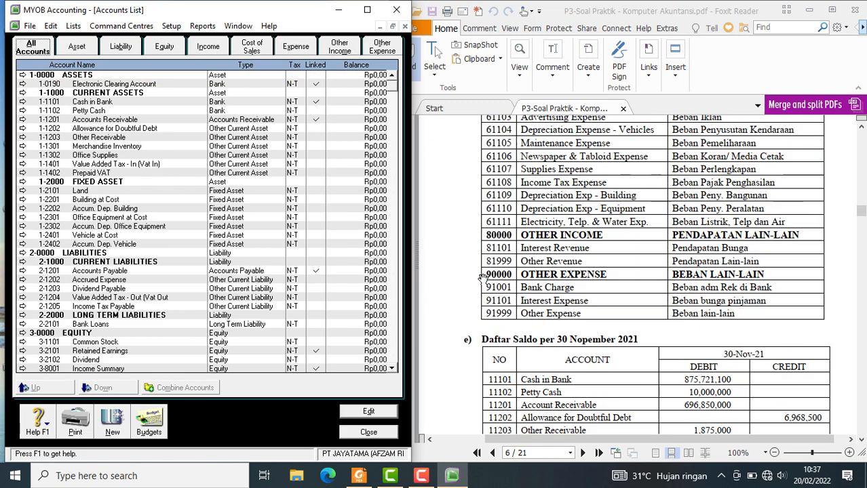
scroll(479, 278, "up", 12)
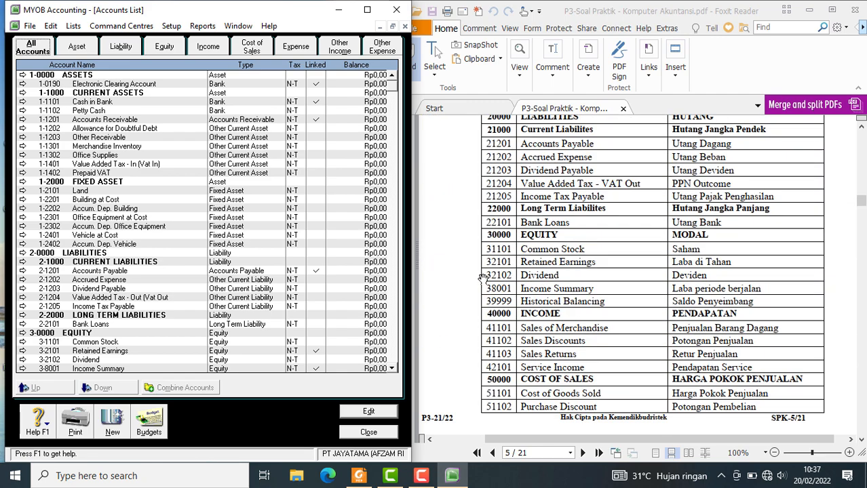
scroll(274, 167, "down", 3)
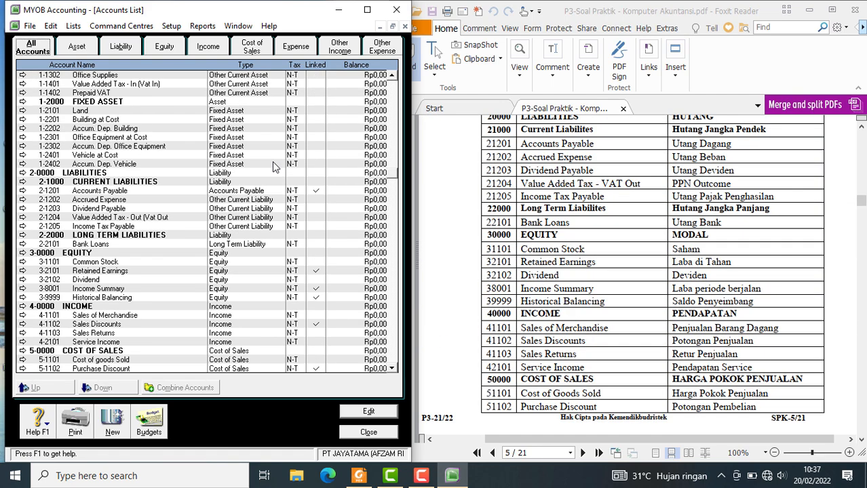
scroll(274, 167, "down", 5)
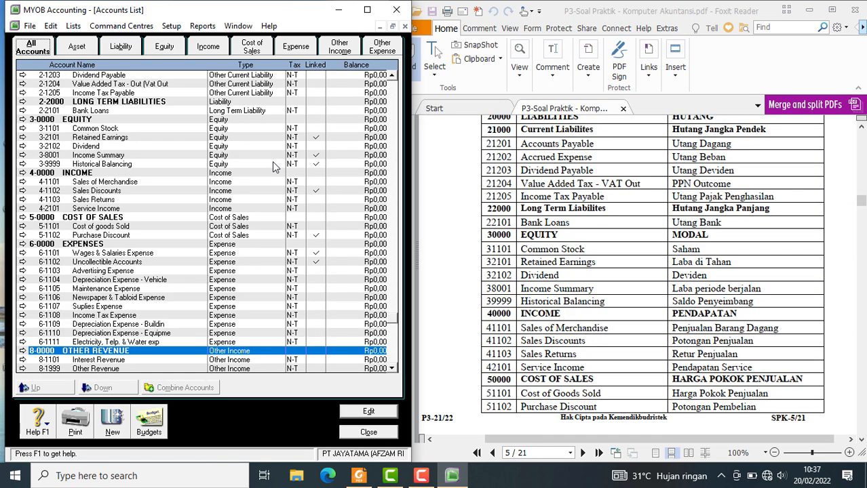
scroll(272, 167, "down", 2)
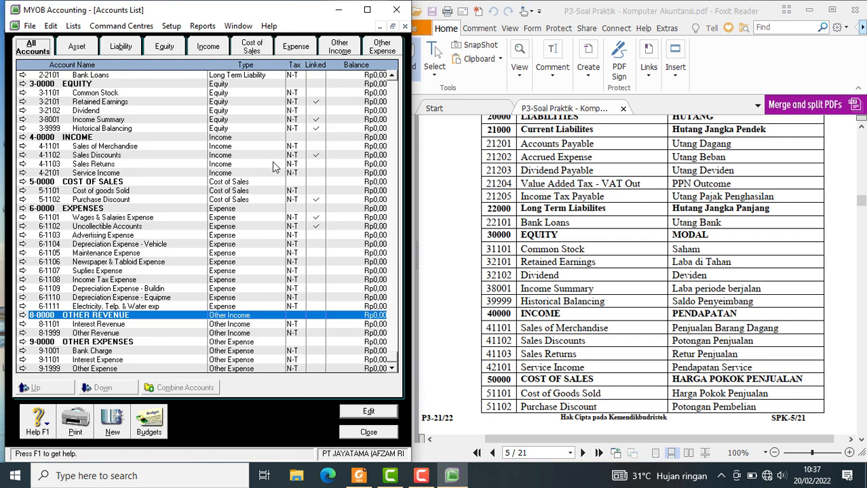
scroll(234, 245, "down", 2)
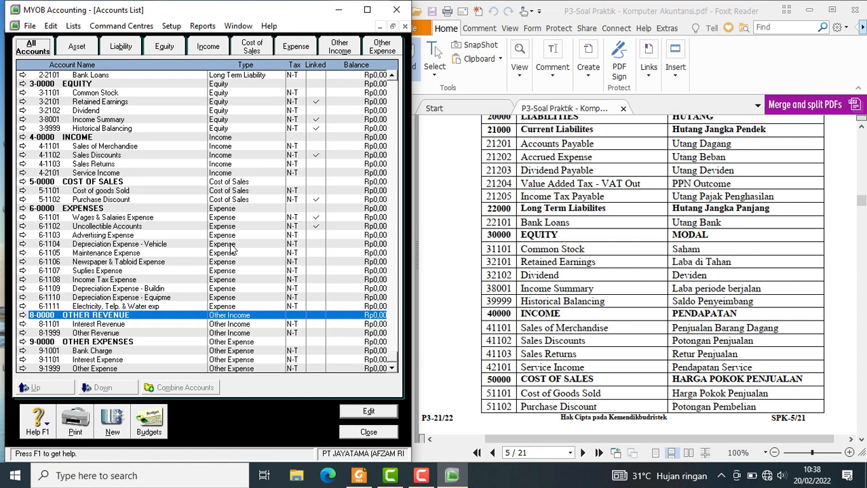